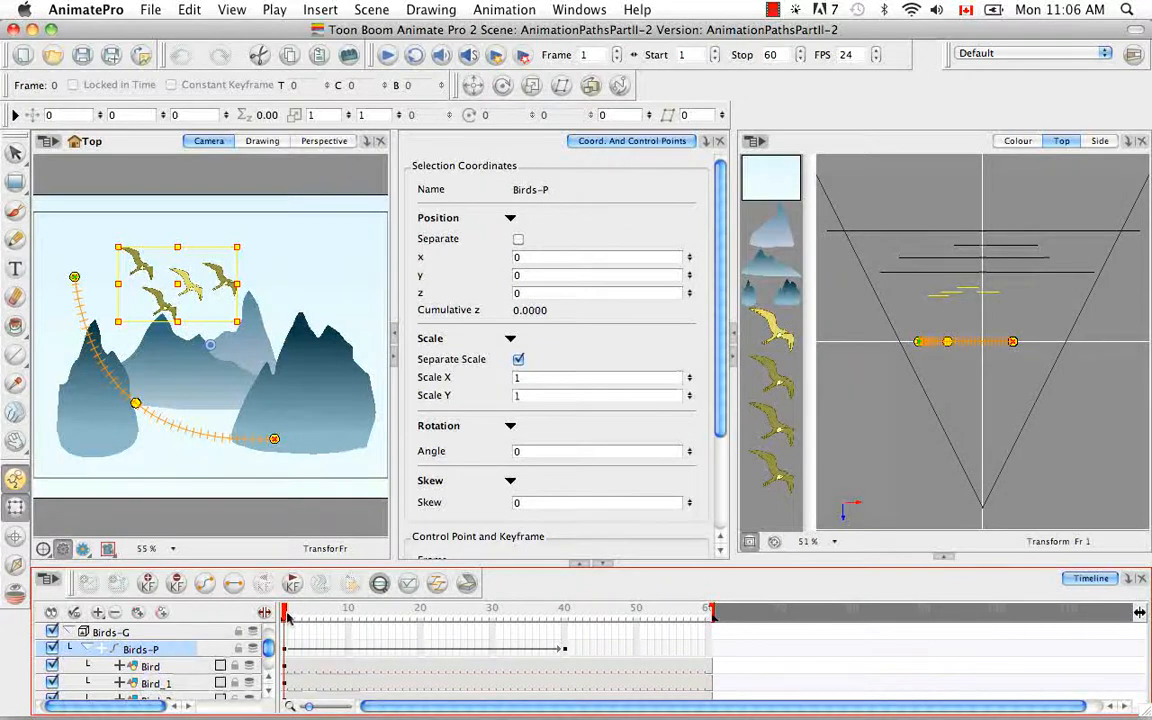
# Play the birds' animation through and return the playhead to frame 1
pyautogui.moveTo(285, 615)
pyautogui.mouseDown()
pyautogui.moveTo(566, 632)
pyautogui.moveTo(276, 638)
pyautogui.mouseUp()
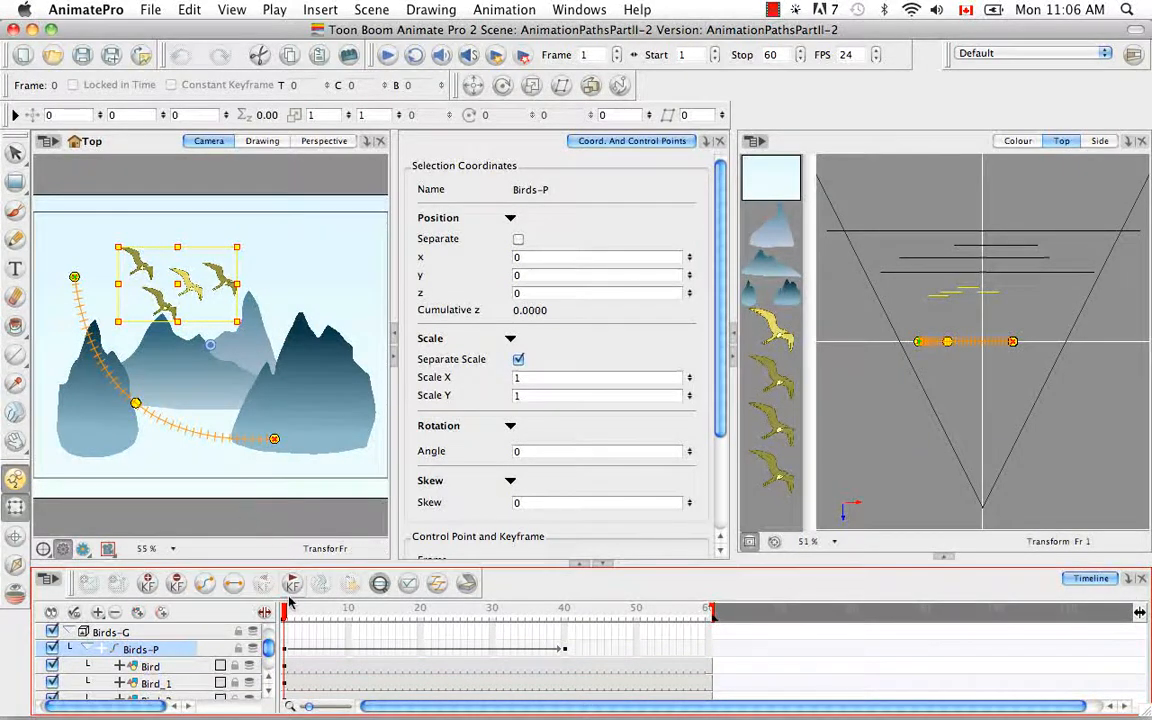
pyautogui.click(388, 56)
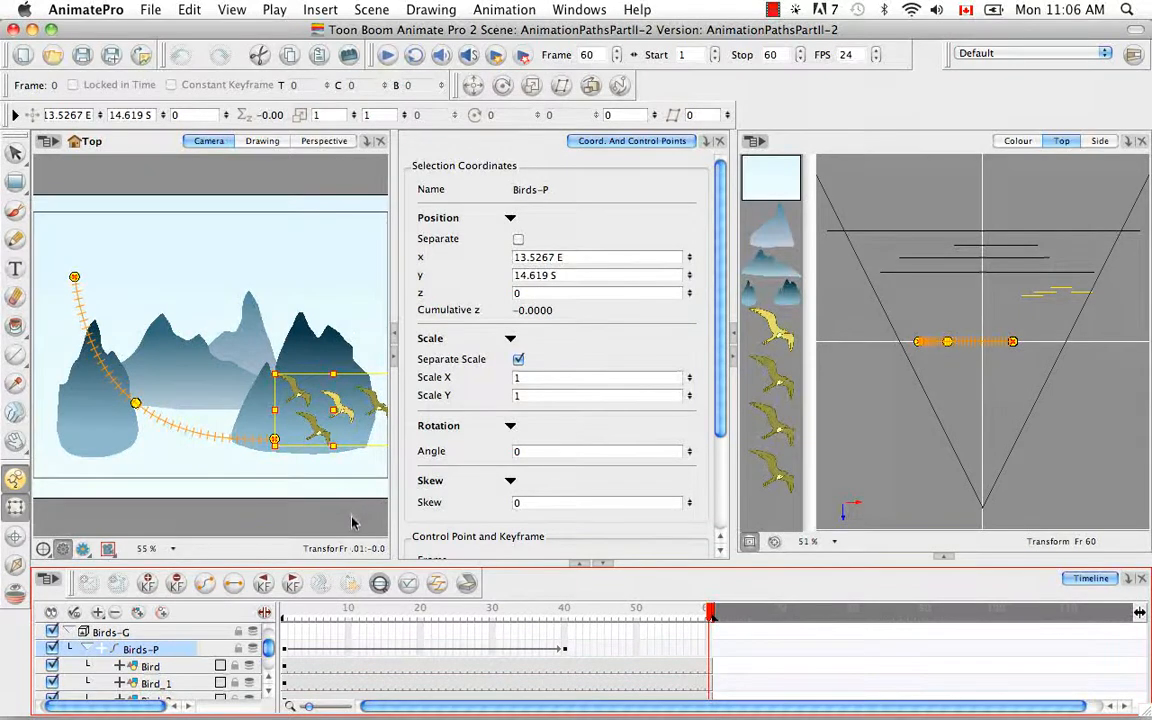
pyautogui.click(286, 612)
pyautogui.moveTo(286, 612); pyautogui.dragTo(270, 632)
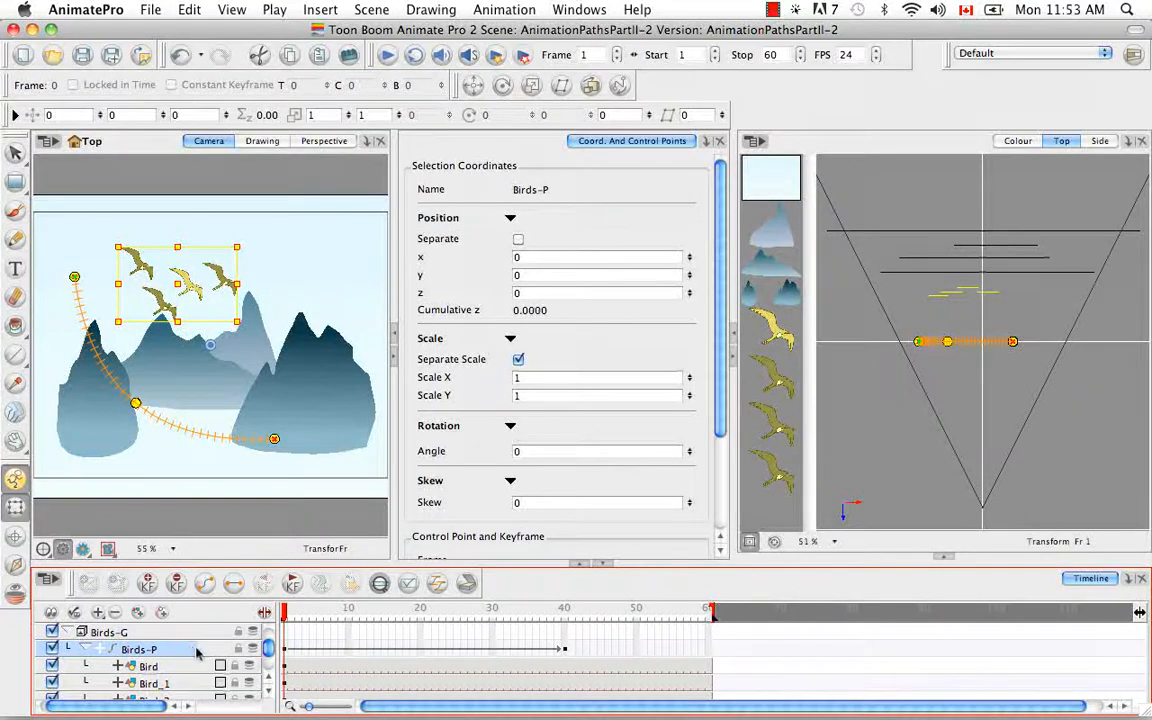
# In the Birds-P layer properties, switch Position to Separate and create a new Bezier function for the x axis
pyautogui.doubleClick(197, 653)
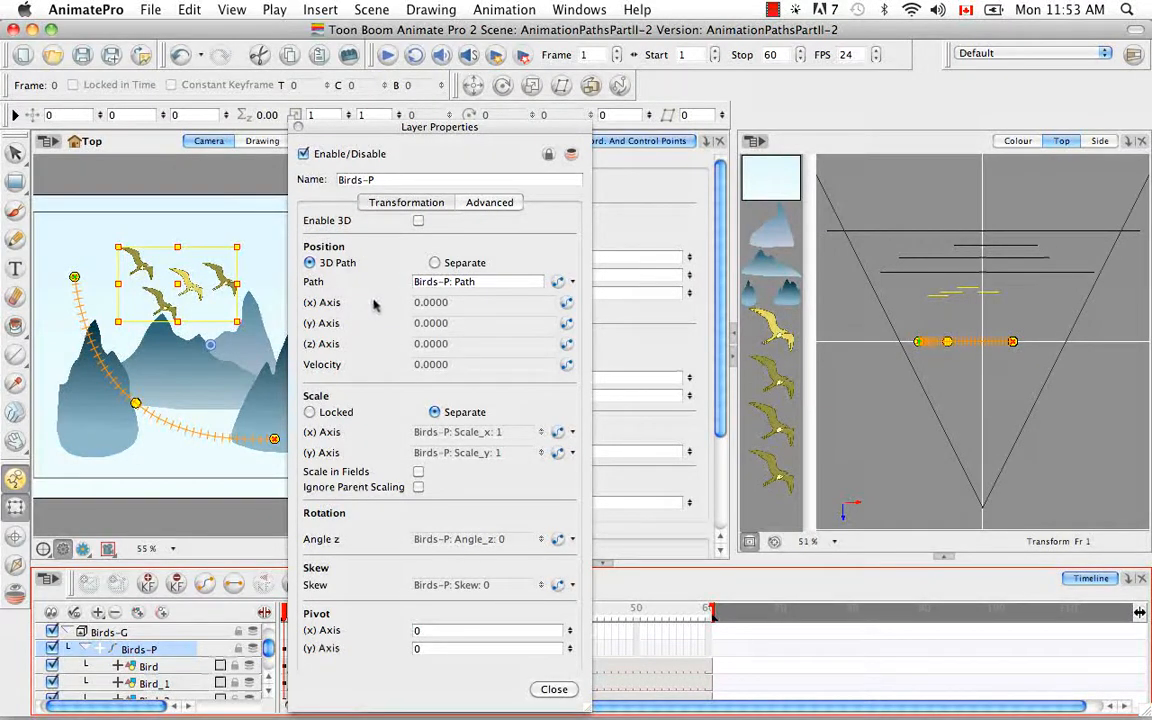
pyautogui.click(434, 263)
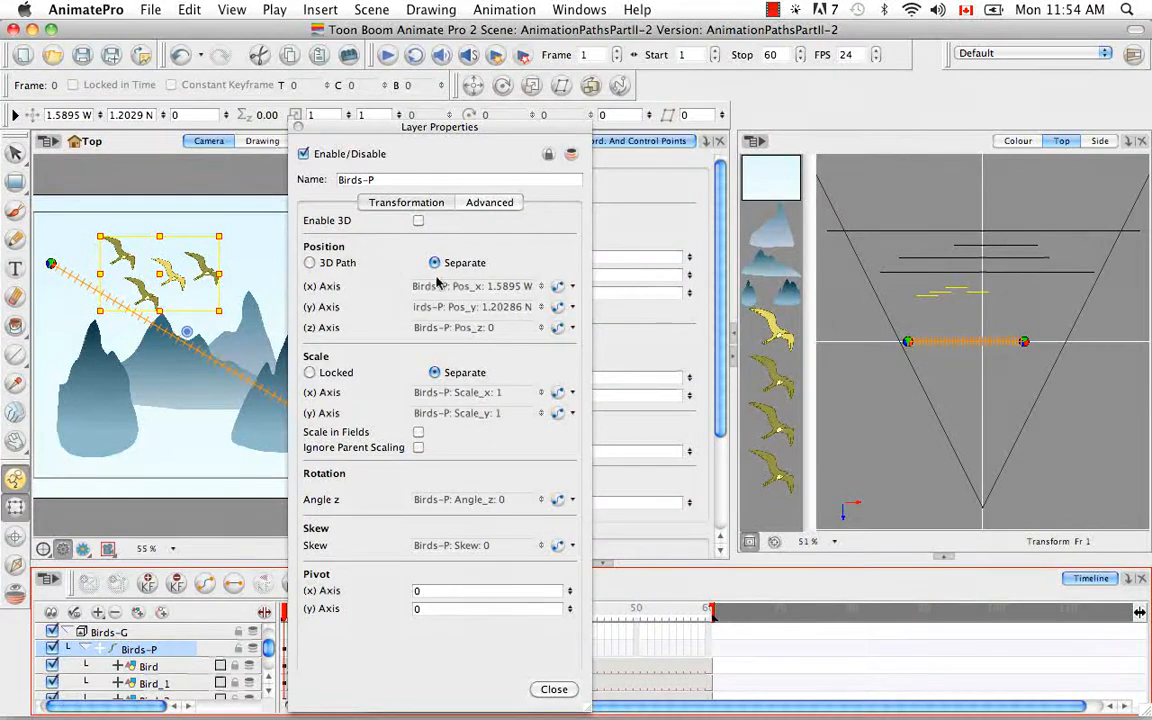
pyautogui.click(573, 287)
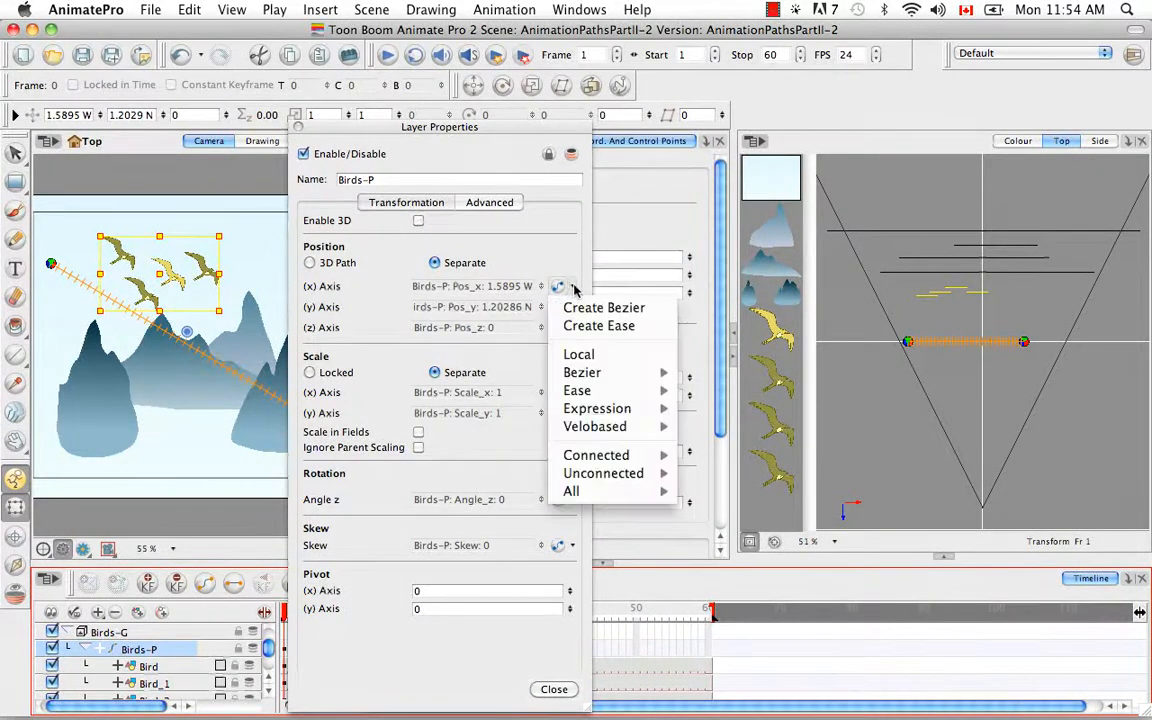
pyautogui.click(666, 314)
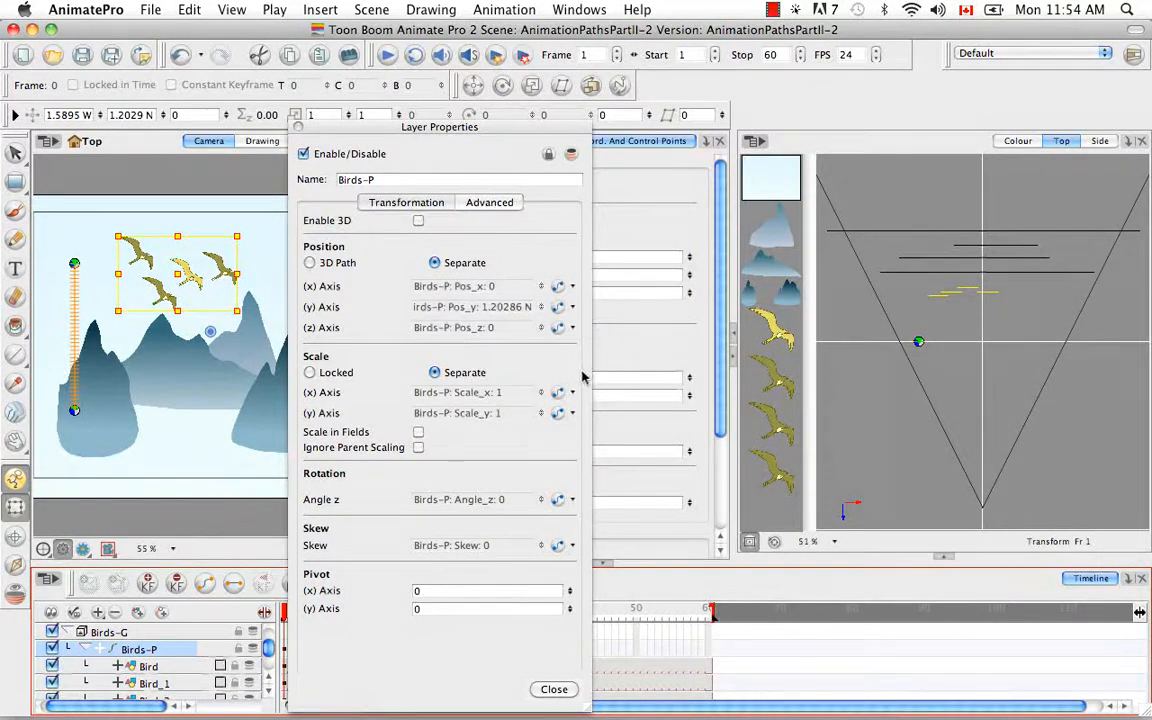
pyautogui.click(553, 690)
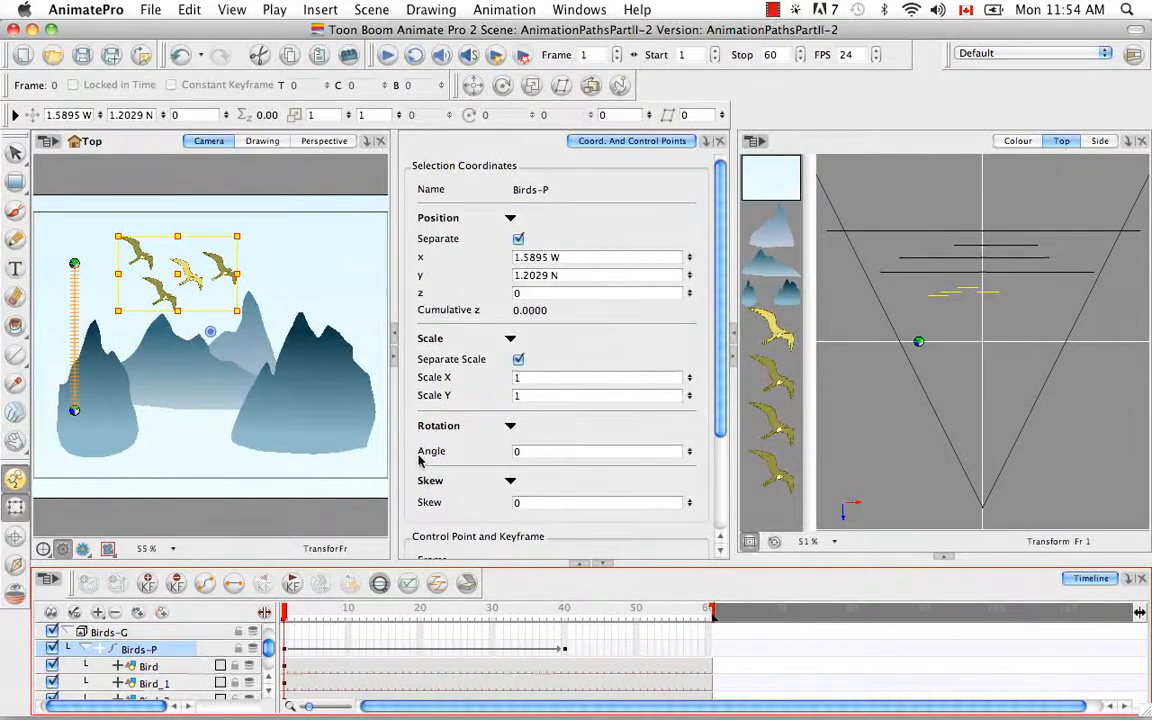
# Insert a keyframe on the Birds-P layer at frame 20
pyautogui.click(420, 653)
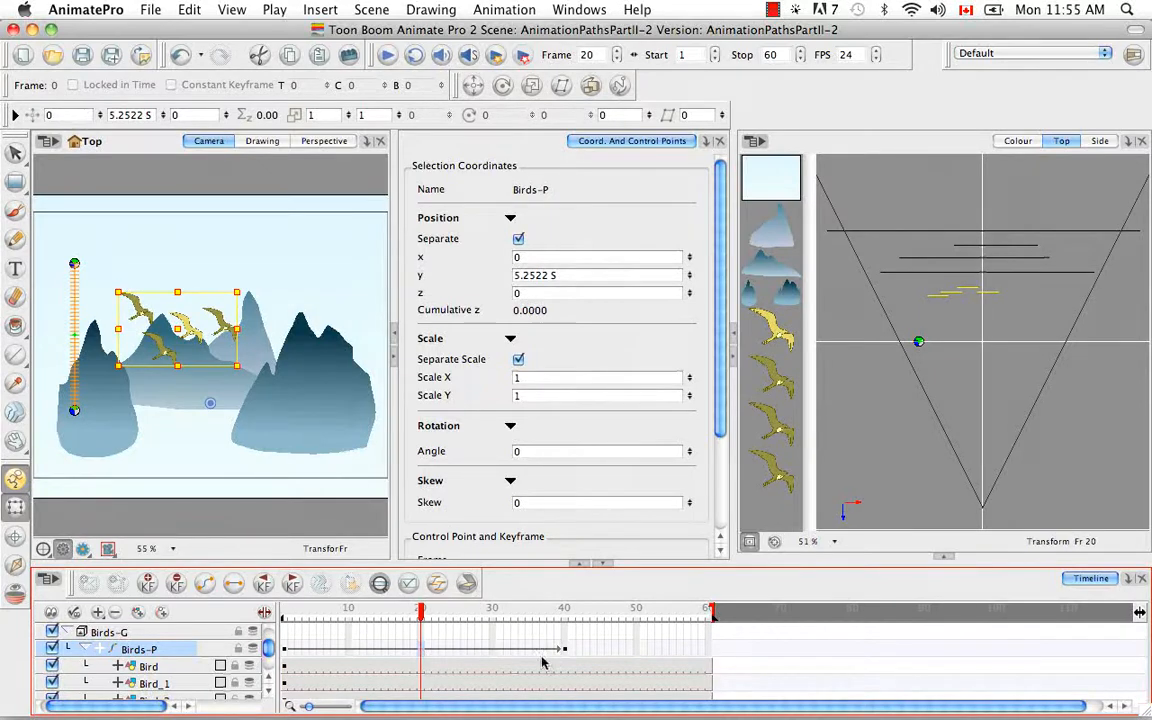
pyautogui.rightClick(420, 653)
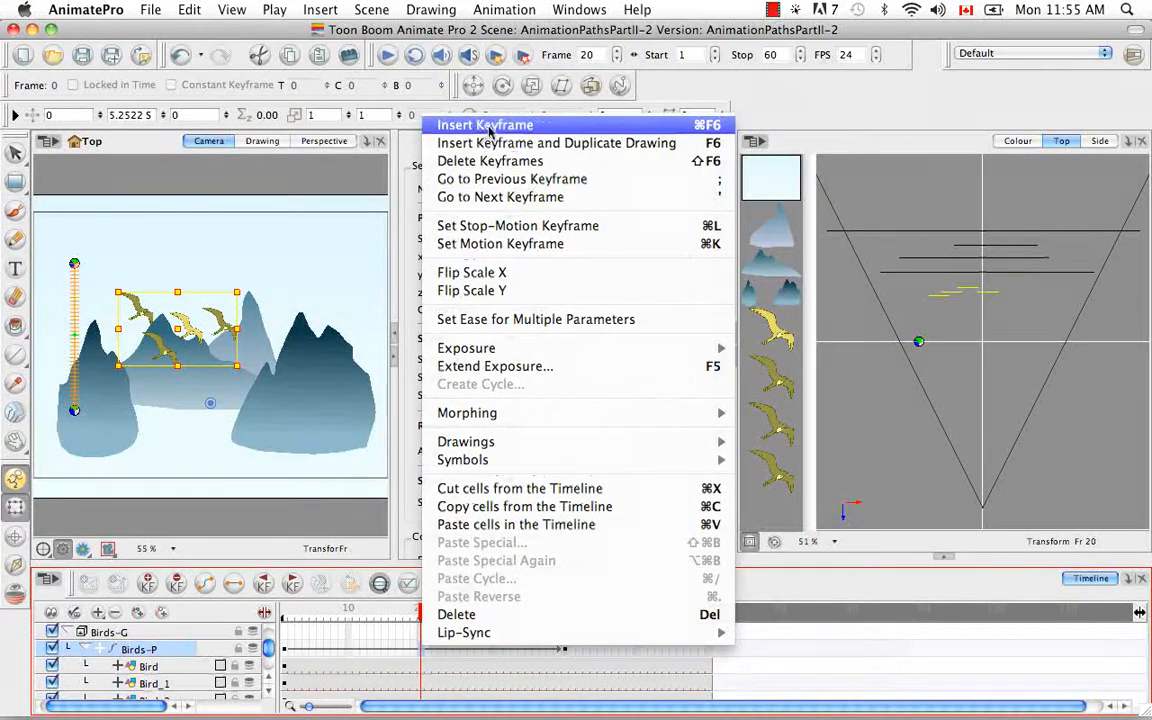
pyautogui.click(704, 127)
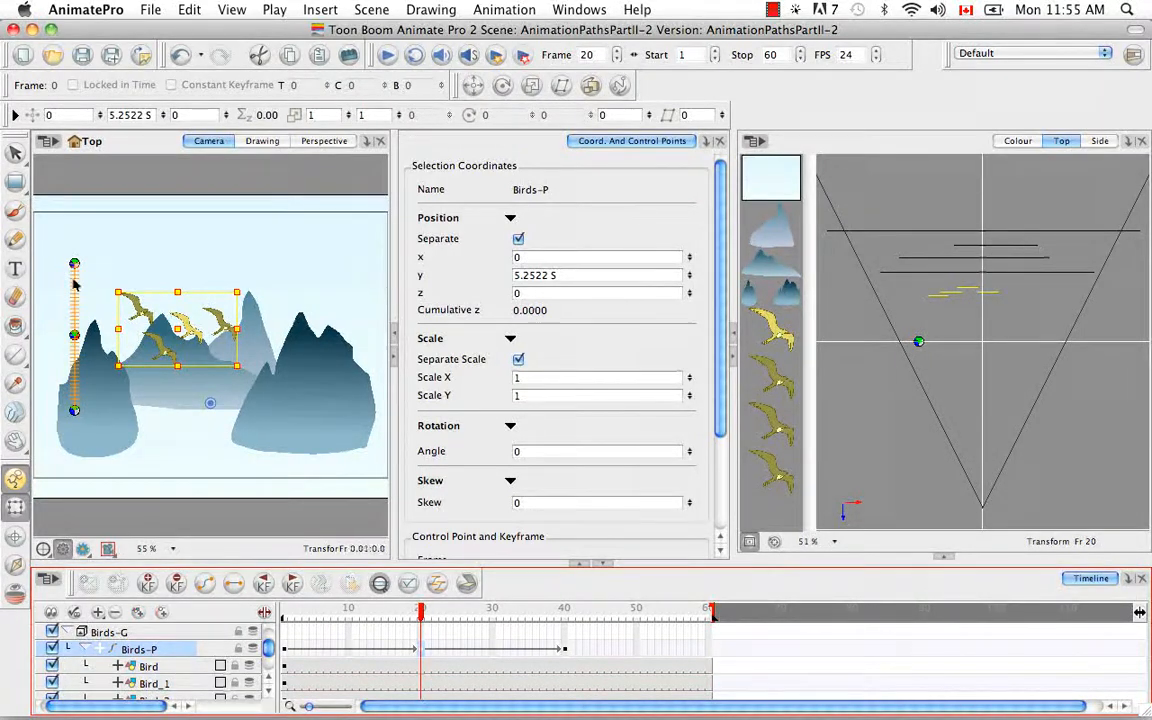
# Expand the Birds-P function parameters, select Position: Pos x and show the parameter values in the timeline
pyautogui.click(101, 651)
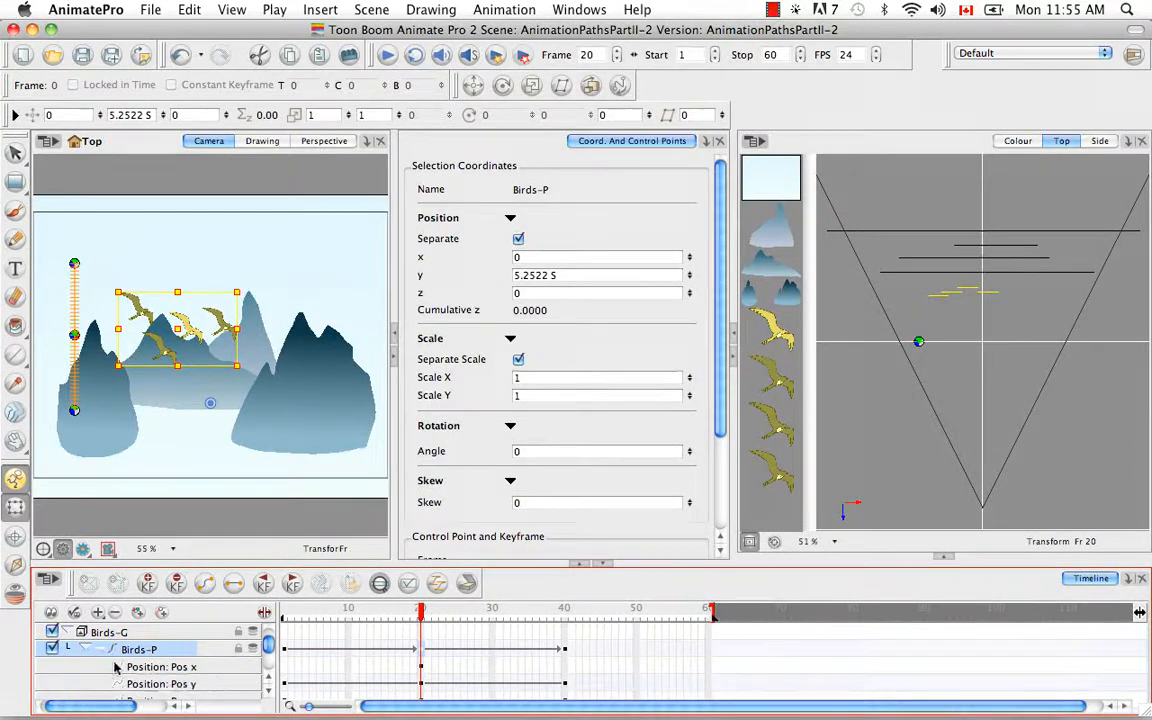
pyautogui.click(208, 672)
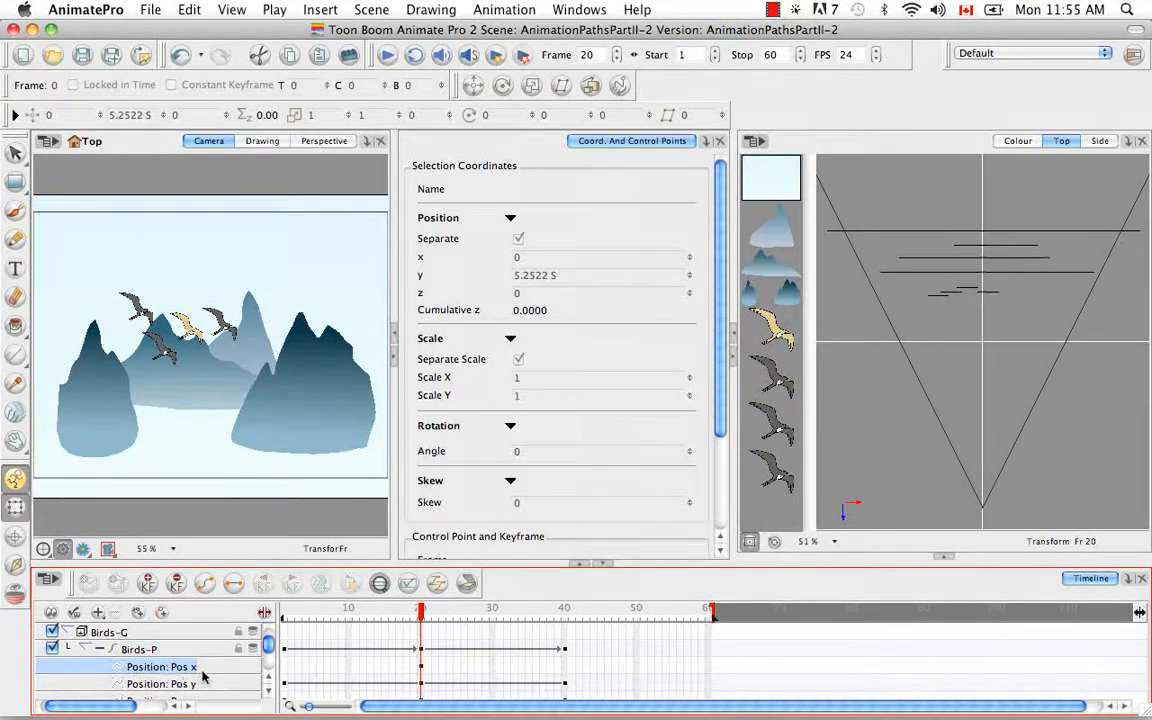
pyautogui.click(265, 613)
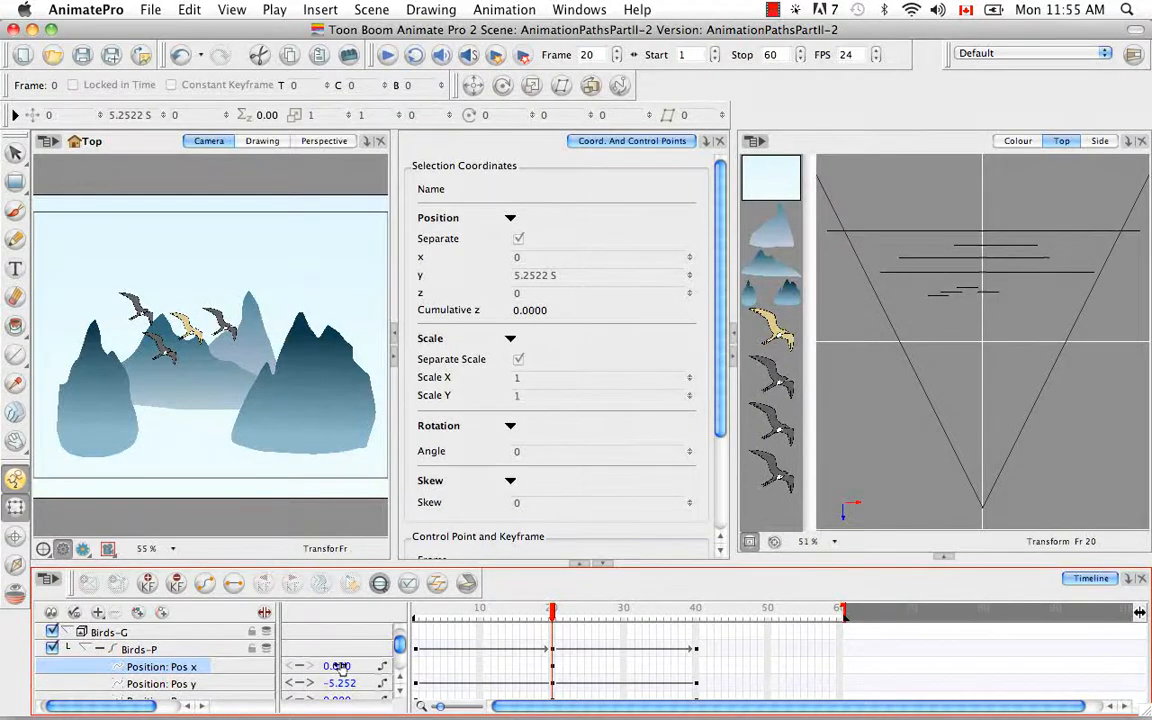
# Set the Birds-P Pos x value to 10 at frame 20
pyautogui.moveTo(339, 666); pyautogui.dragTo(382, 662)
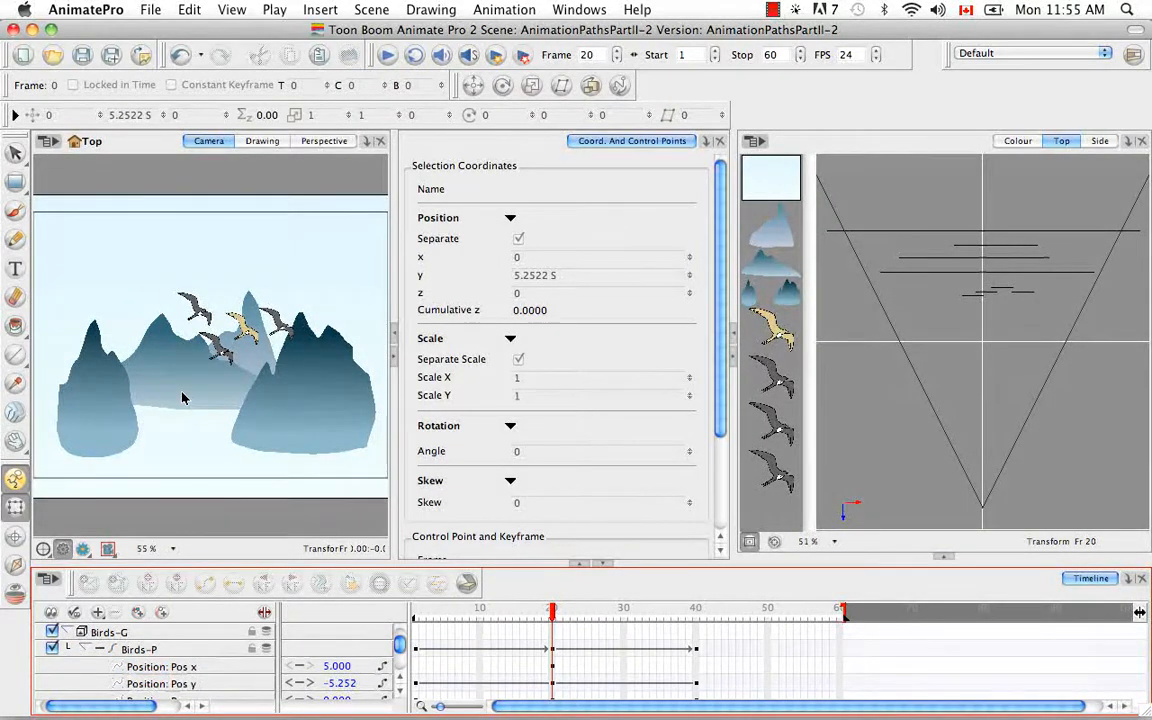
pyautogui.moveTo(328, 666); pyautogui.dragTo(352, 670)
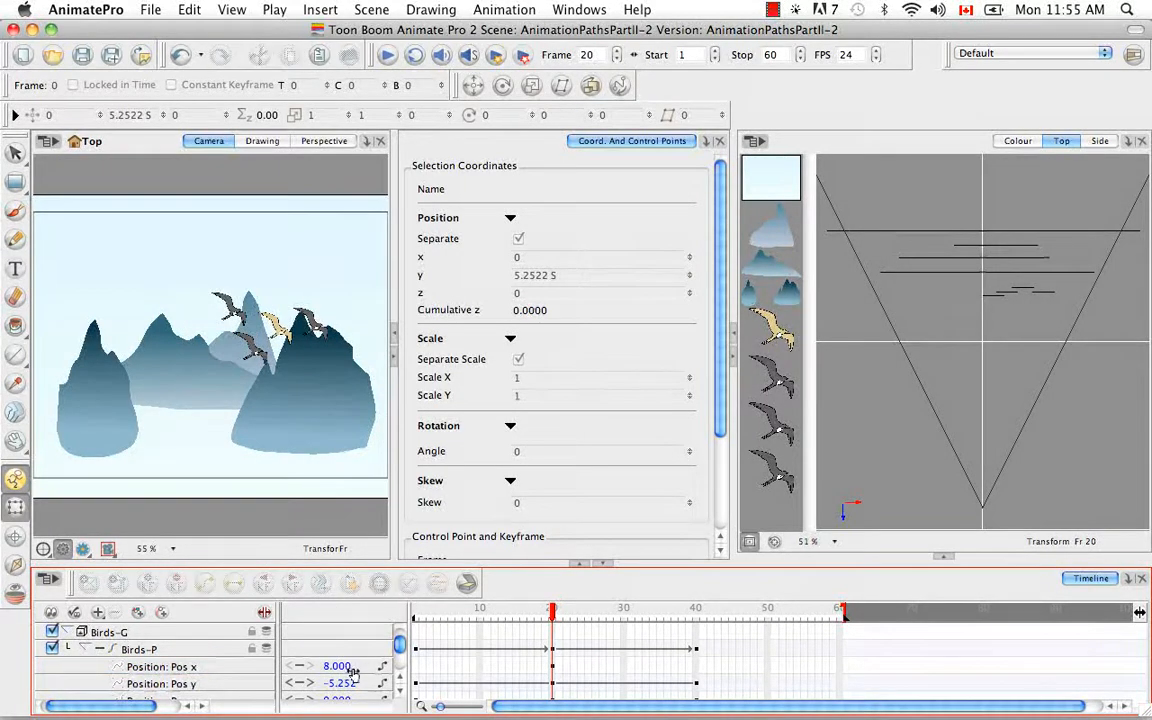
pyautogui.click(339, 667)
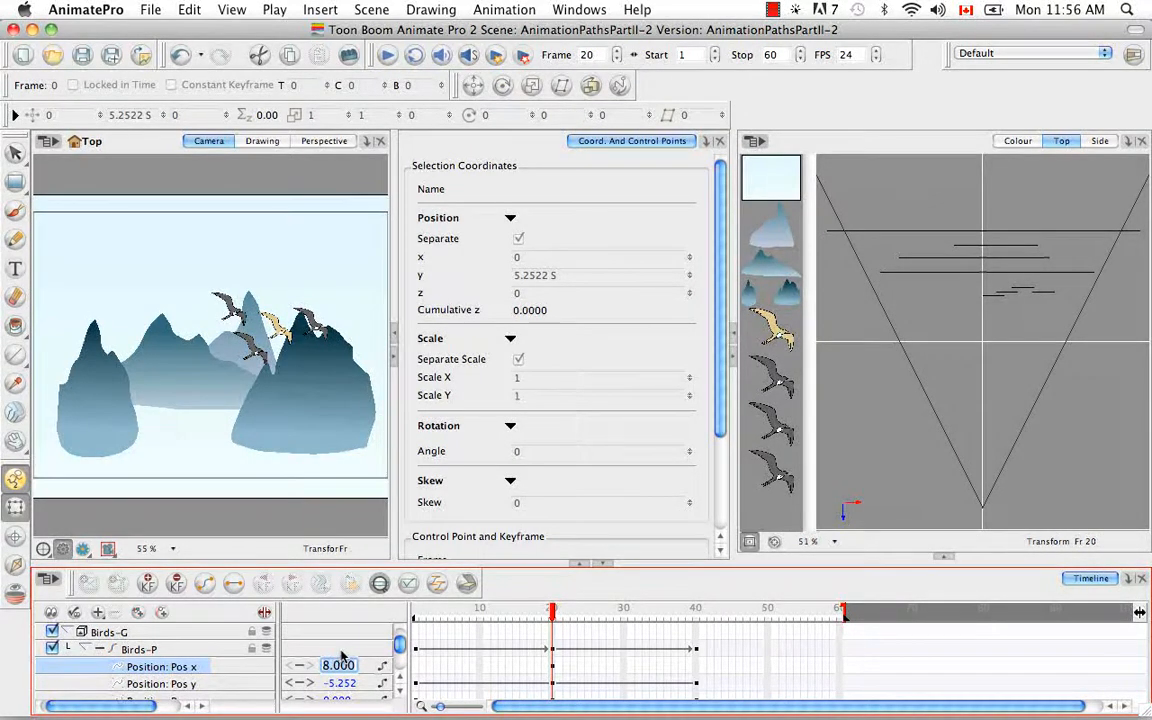
pyautogui.press('BackSpace')
pyautogui.write('10')
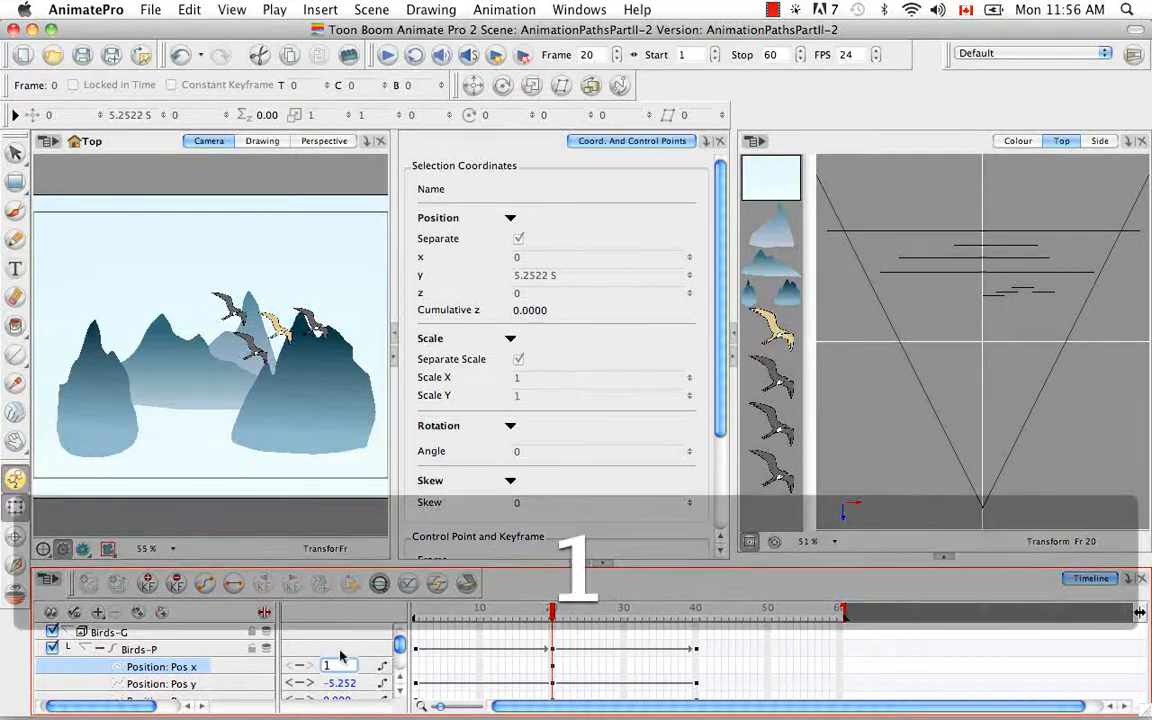
pyautogui.press('Return')
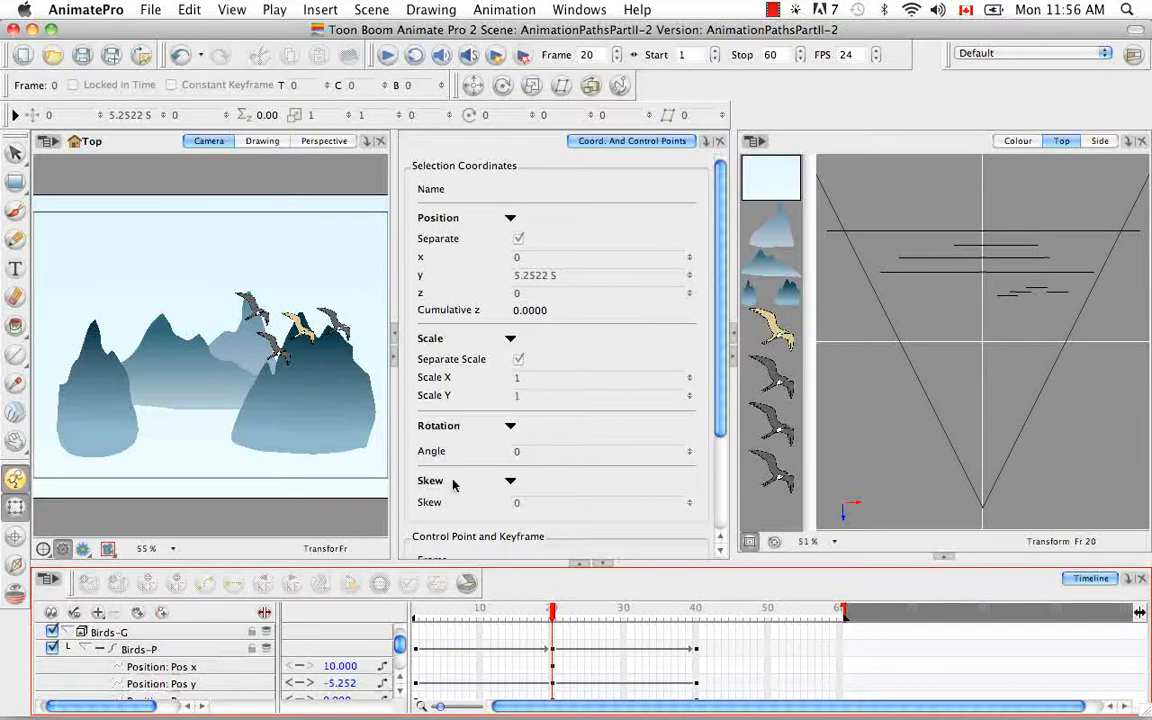
# Select the Birds-P keyframe at frame 20 and scrub back to frame 1 to check the motion path
pyautogui.click(596, 309)
pyautogui.scroll(-1, 606, 491)
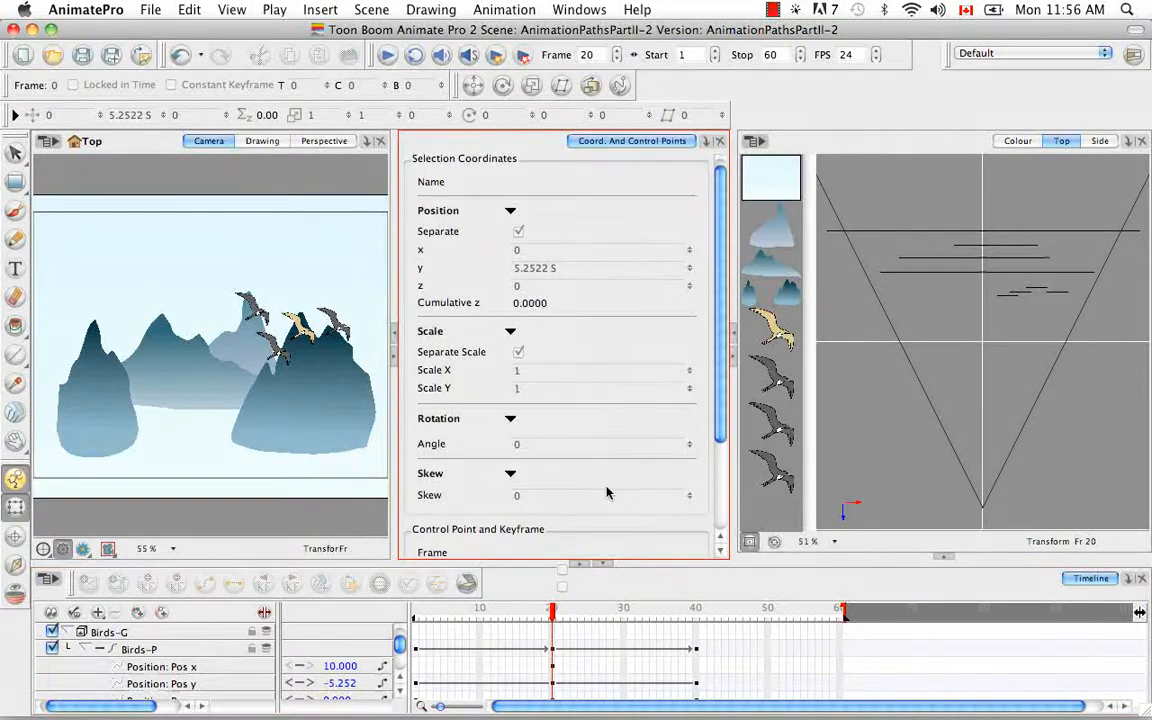
pyautogui.click(551, 653)
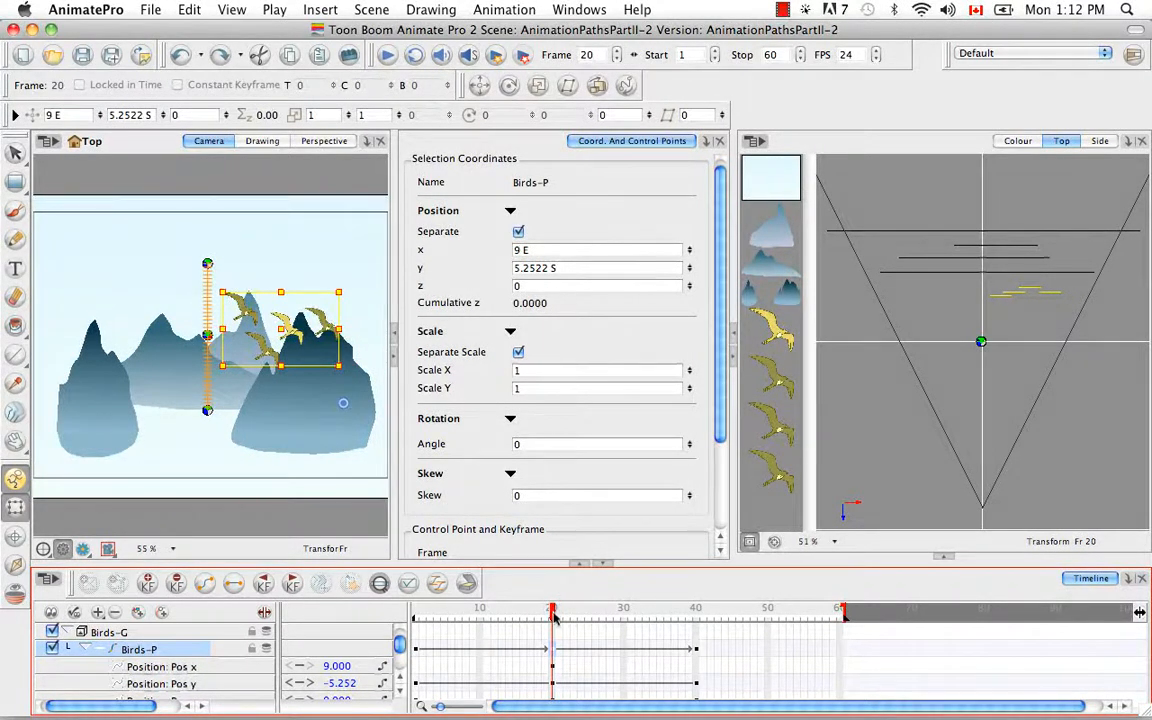
pyautogui.moveTo(553, 617); pyautogui.dragTo(410, 598)
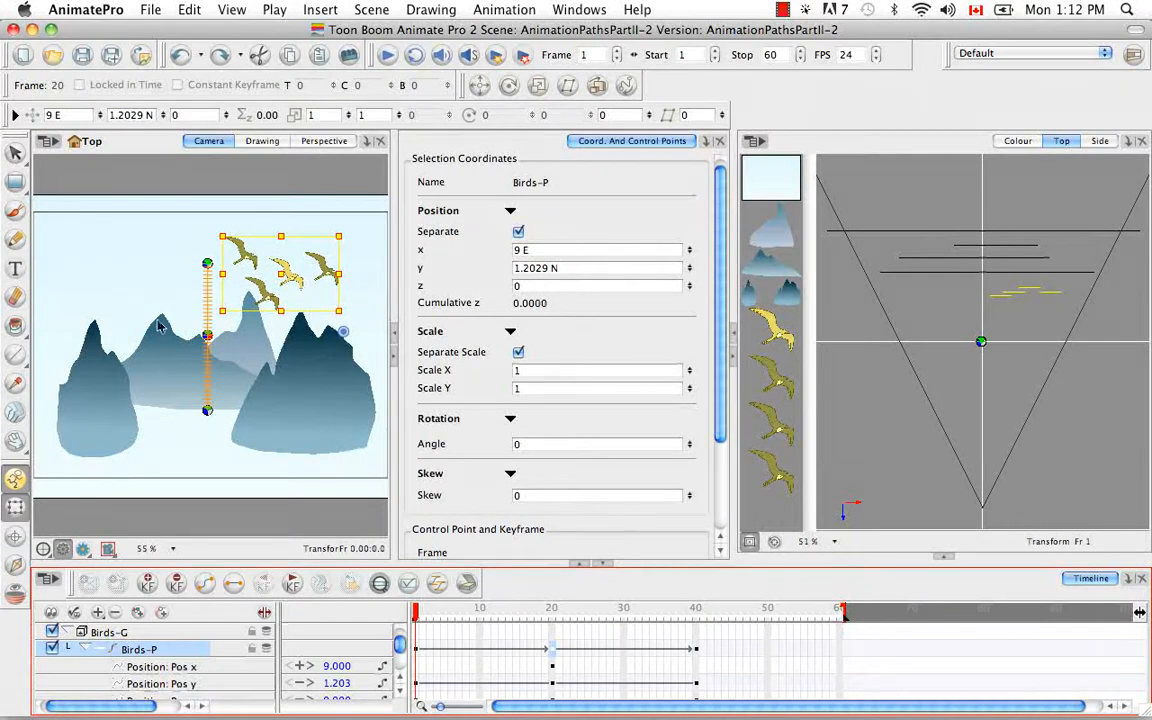
# Set Pos x at frame 1 to -4.4 and check the Birds-P path at frame 20
pyautogui.moveTo(416, 617); pyautogui.dragTo(390, 606)
pyautogui.click(418, 670)
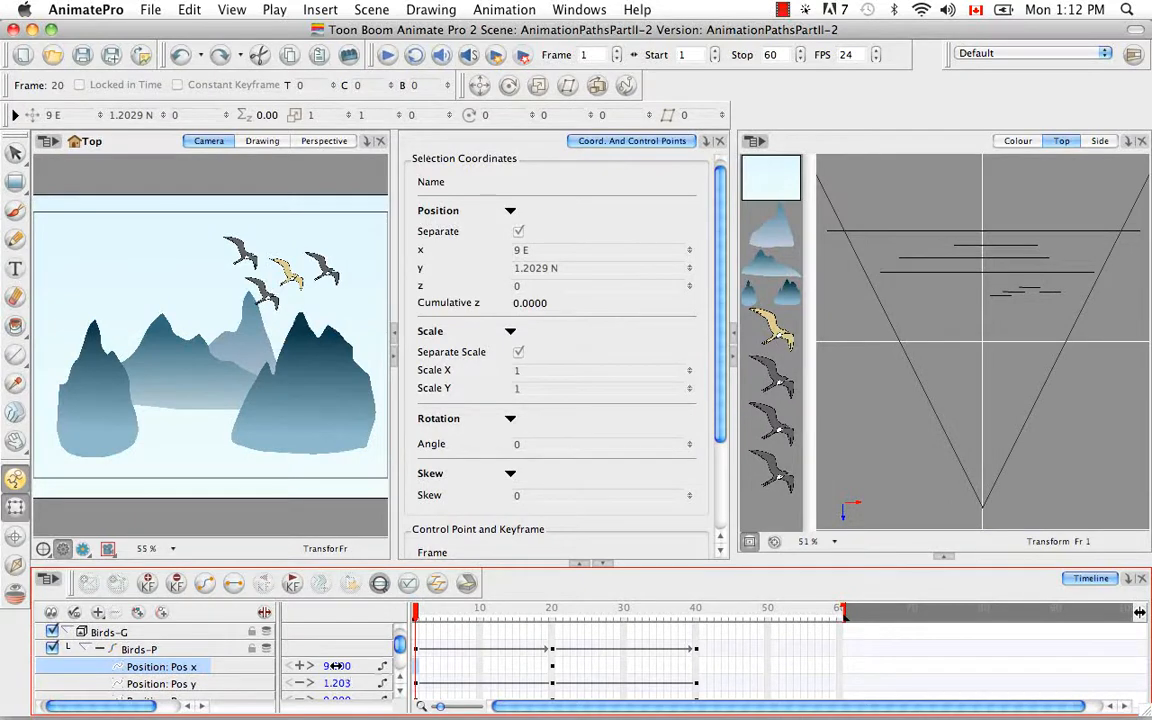
pyautogui.moveTo(336, 666)
pyautogui.mouseDown()
pyautogui.moveTo(300, 666)
pyautogui.moveTo(342, 667)
pyautogui.mouseUp()
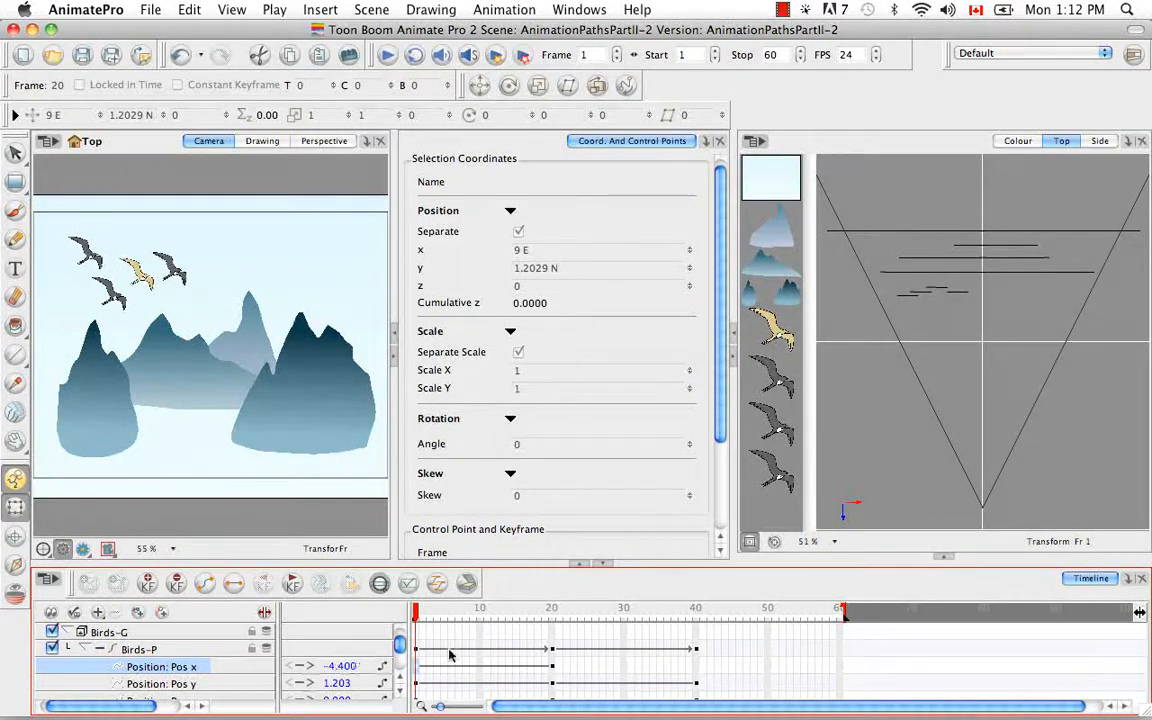
pyautogui.moveTo(437, 612); pyautogui.dragTo(552, 616)
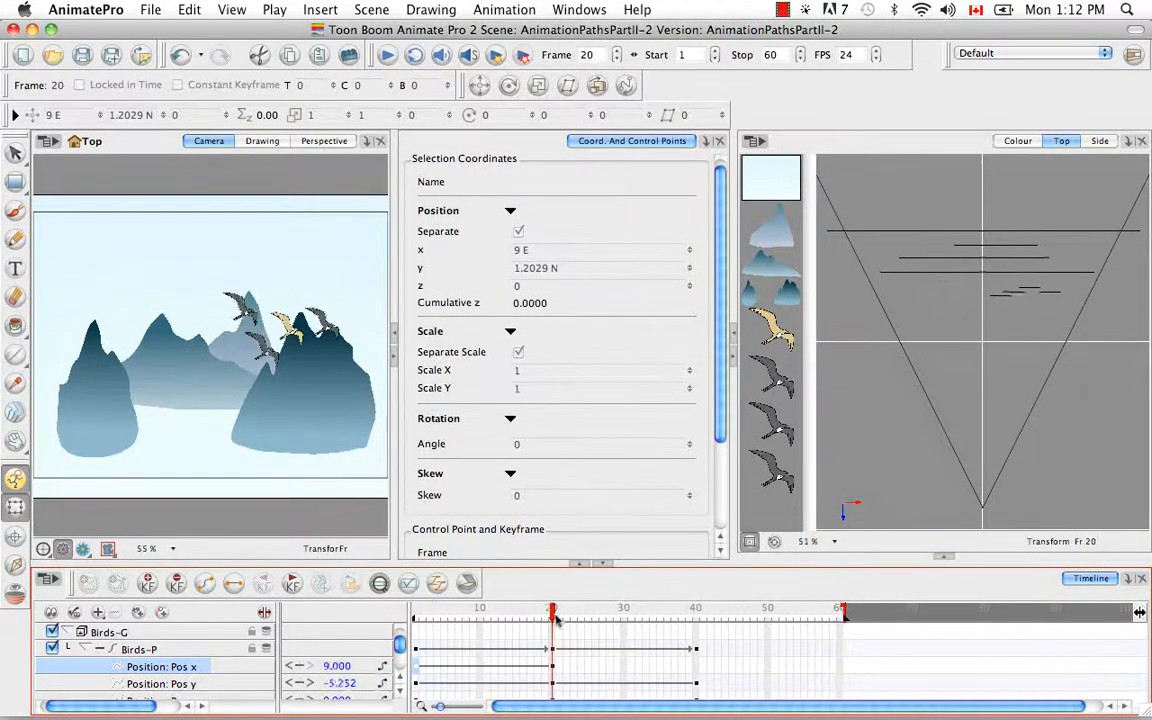
pyautogui.click(207, 652)
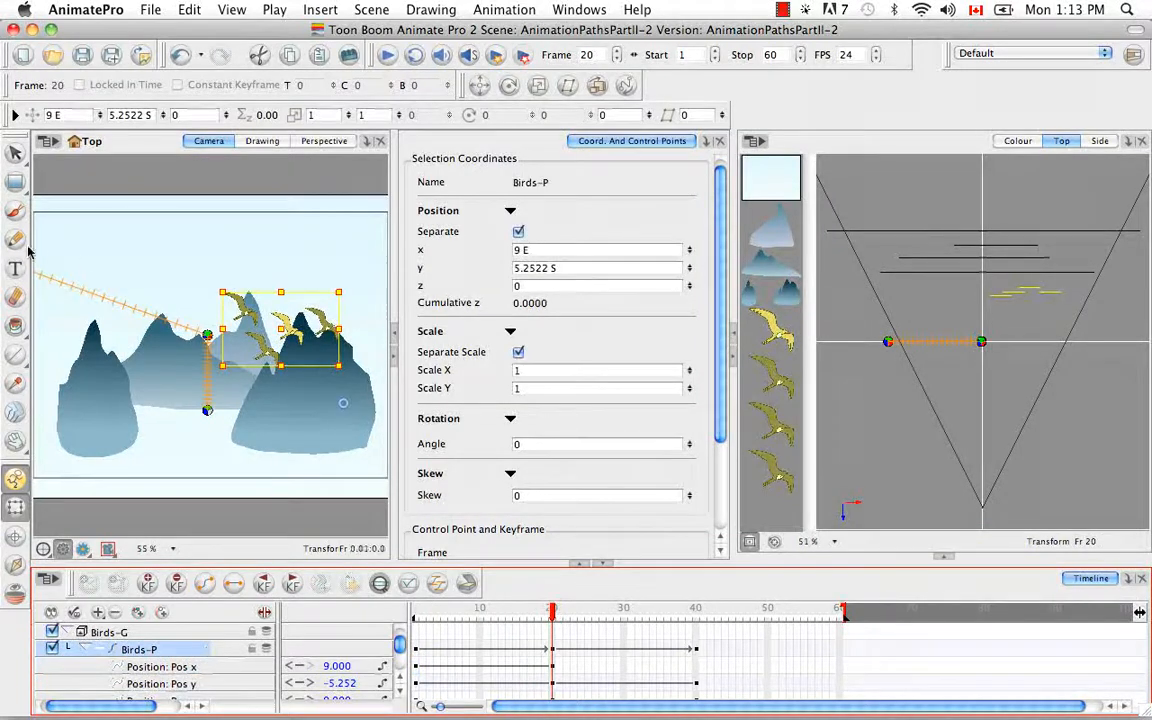
# Set Pos x at frame 1 to 1.1 and reselect the Birds-P layer to show its path
pyautogui.moveTo(552, 614); pyautogui.dragTo(413, 616)
pyautogui.click(355, 664)
pyautogui.moveTo(355, 664)
pyautogui.mouseDown()
pyautogui.moveTo(365, 665)
pyautogui.moveTo(334, 666)
pyautogui.moveTo(357, 667)
pyautogui.mouseUp()
pyautogui.press('Return')
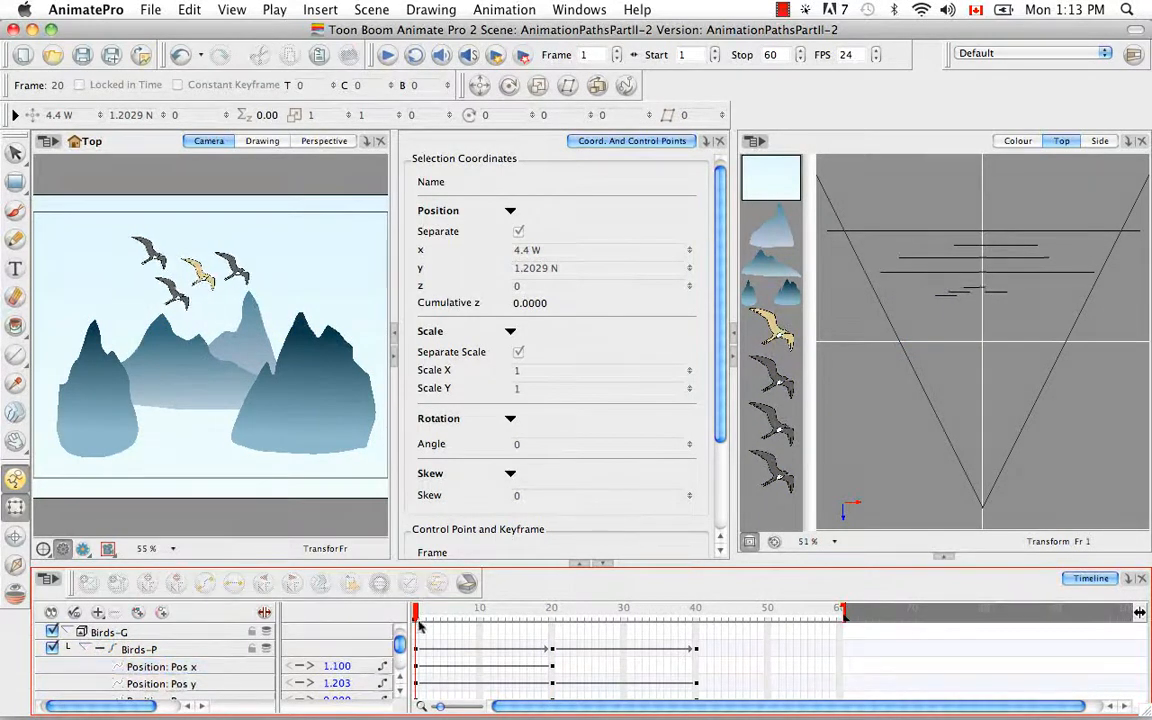
pyautogui.click(213, 648)
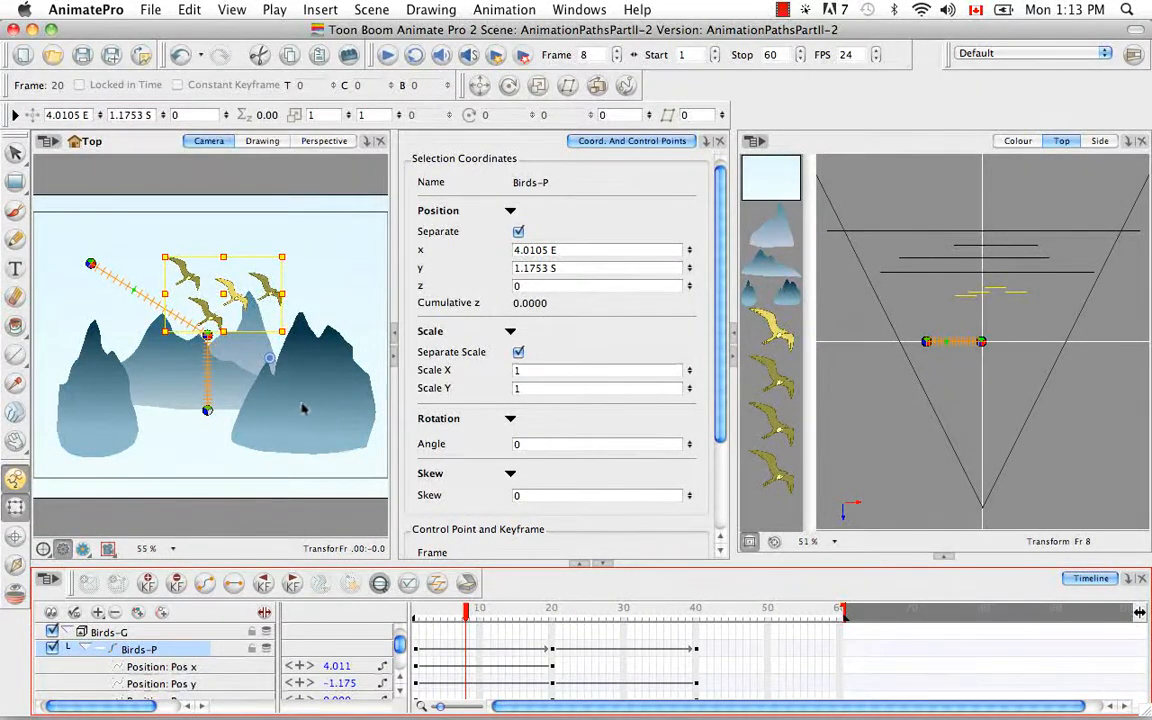
# Set Pos x at frame 20 to 5.5, return to frame 1 and show the Birds-P path
pyautogui.click(553, 615)
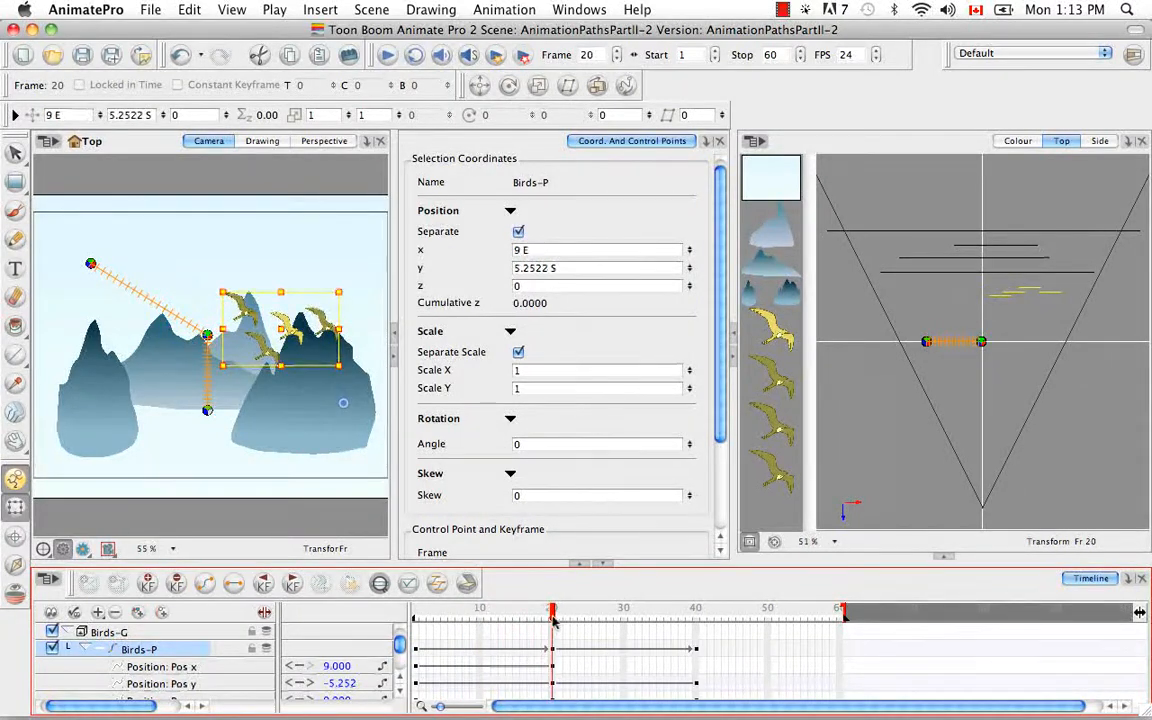
pyautogui.click(323, 665)
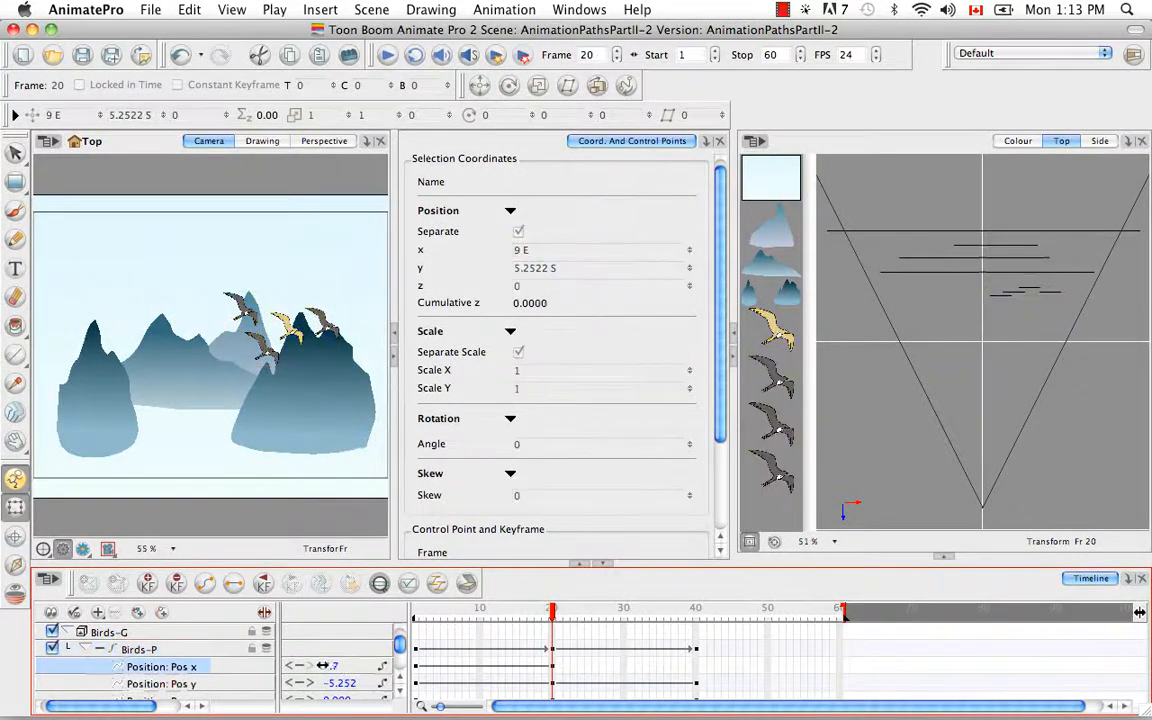
pyautogui.moveTo(323, 666); pyautogui.dragTo(330, 667)
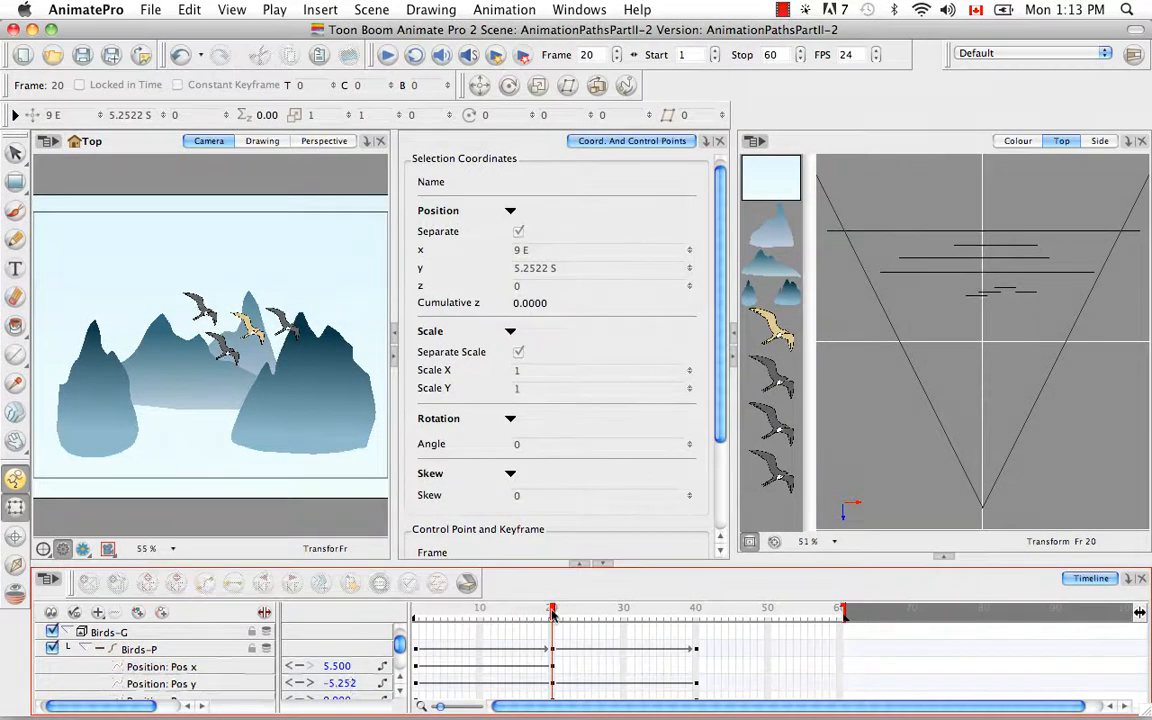
pyautogui.moveTo(552, 614); pyautogui.dragTo(414, 614)
pyautogui.click(209, 651)
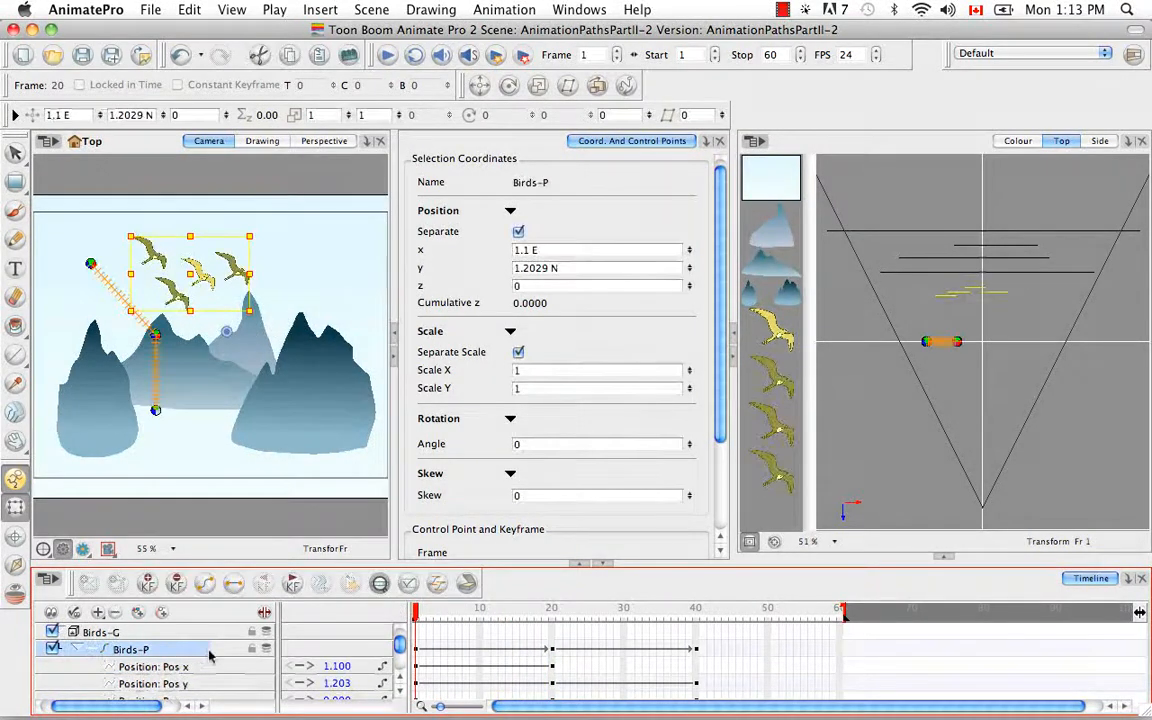
# Set Pos x at frame 40 to 10.5, return to frame 1 and reselect the Birds-P layer
pyautogui.moveTo(416, 614); pyautogui.dragTo(696, 617)
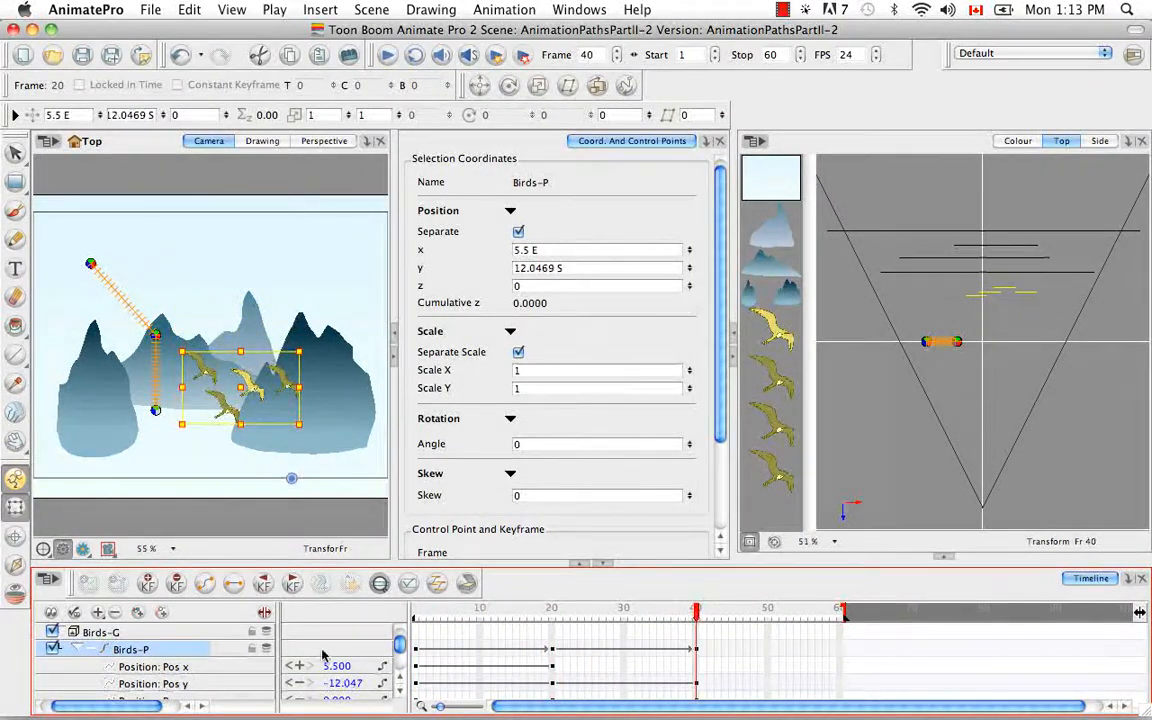
pyautogui.moveTo(336, 667); pyautogui.dragTo(356, 666)
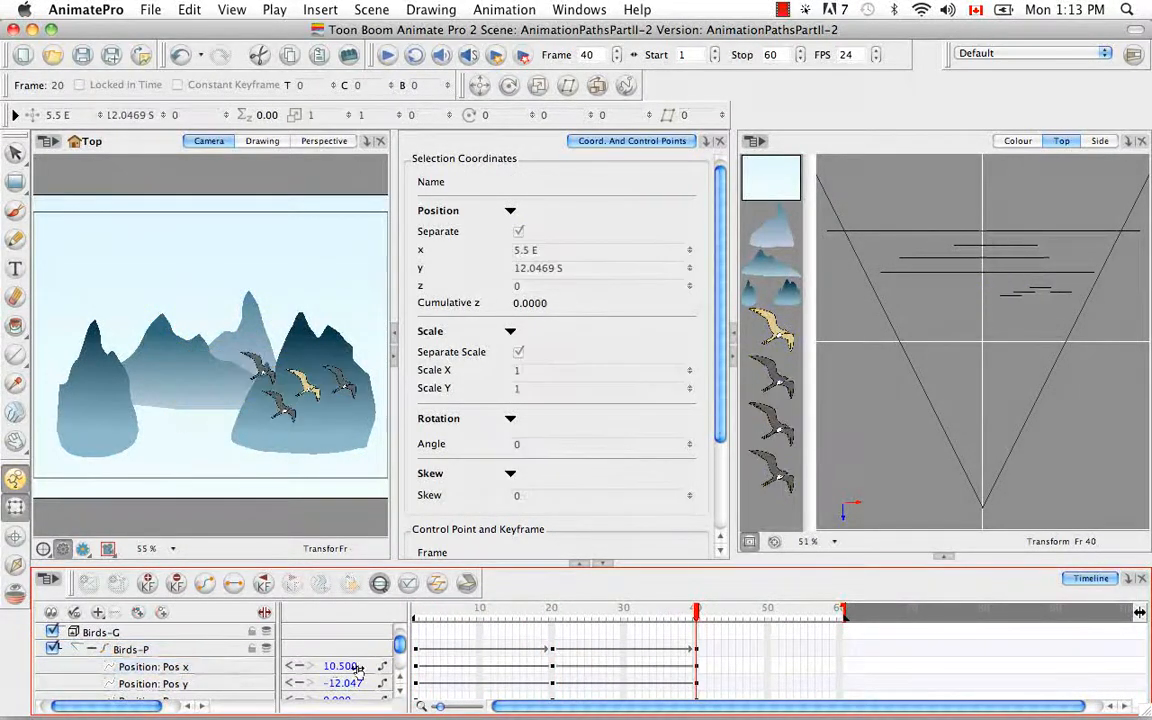
pyautogui.moveTo(696, 612); pyautogui.dragTo(320, 627)
pyautogui.click(201, 651)
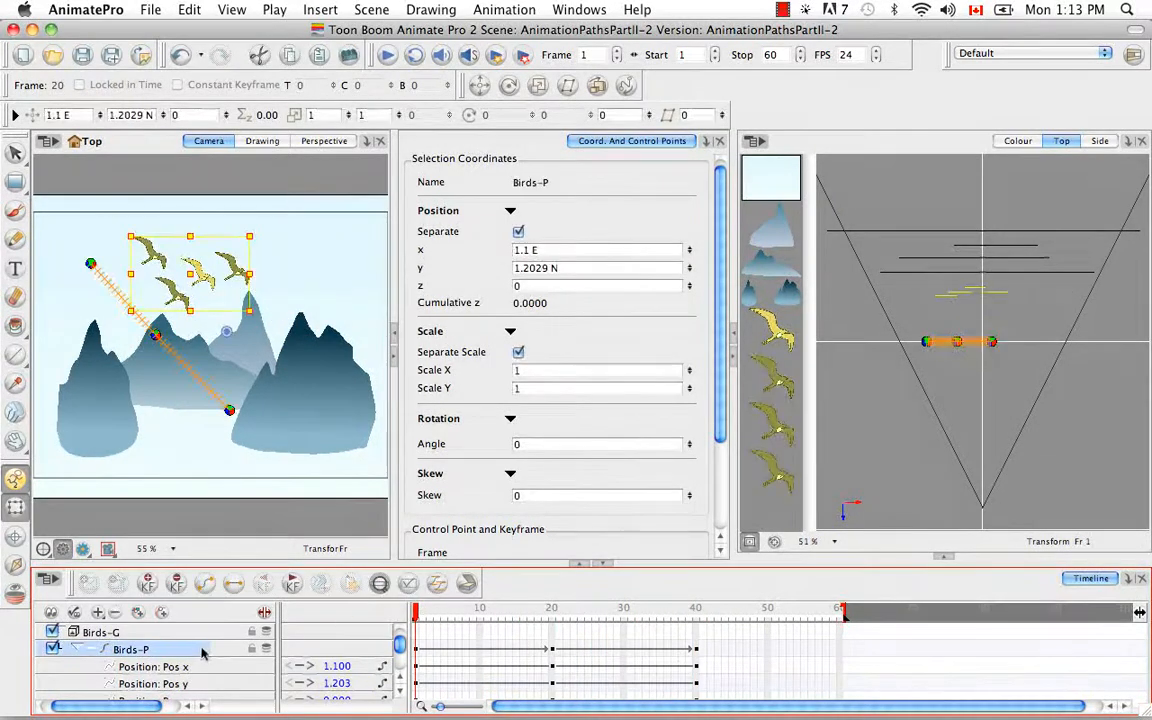
# Insert keyframes on the Birds-P layer at frames 27 and 30
pyautogui.moveTo(418, 614); pyautogui.dragTo(602, 611)
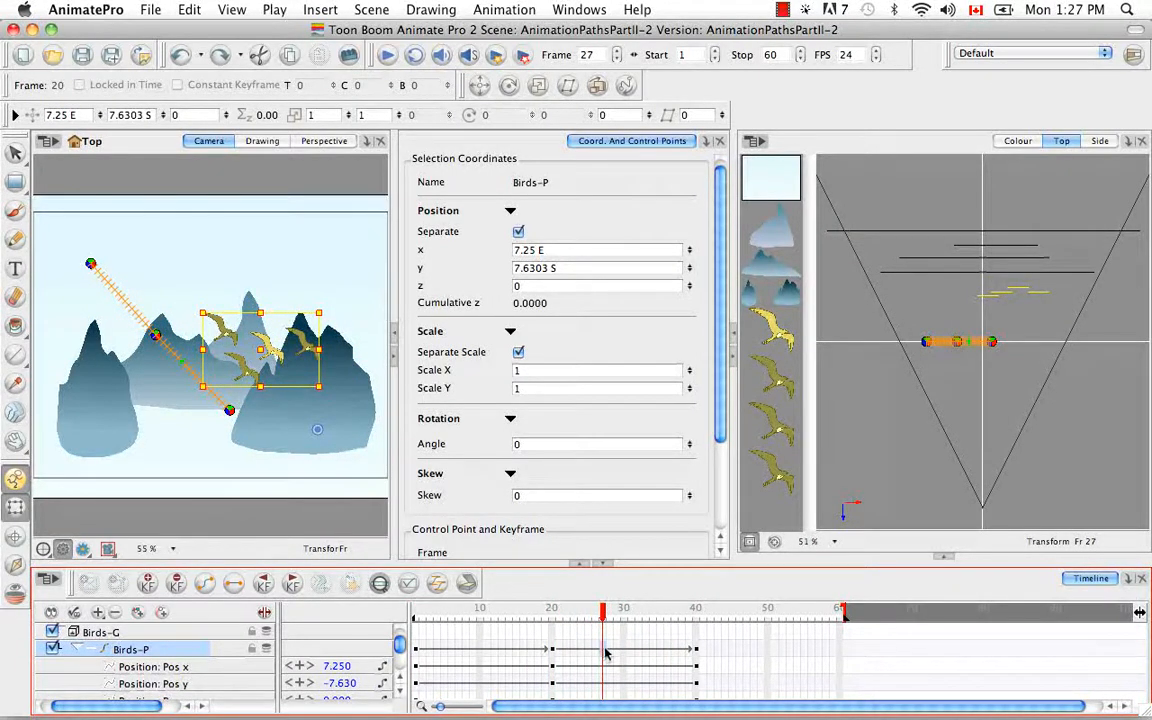
pyautogui.rightClick(605, 652)
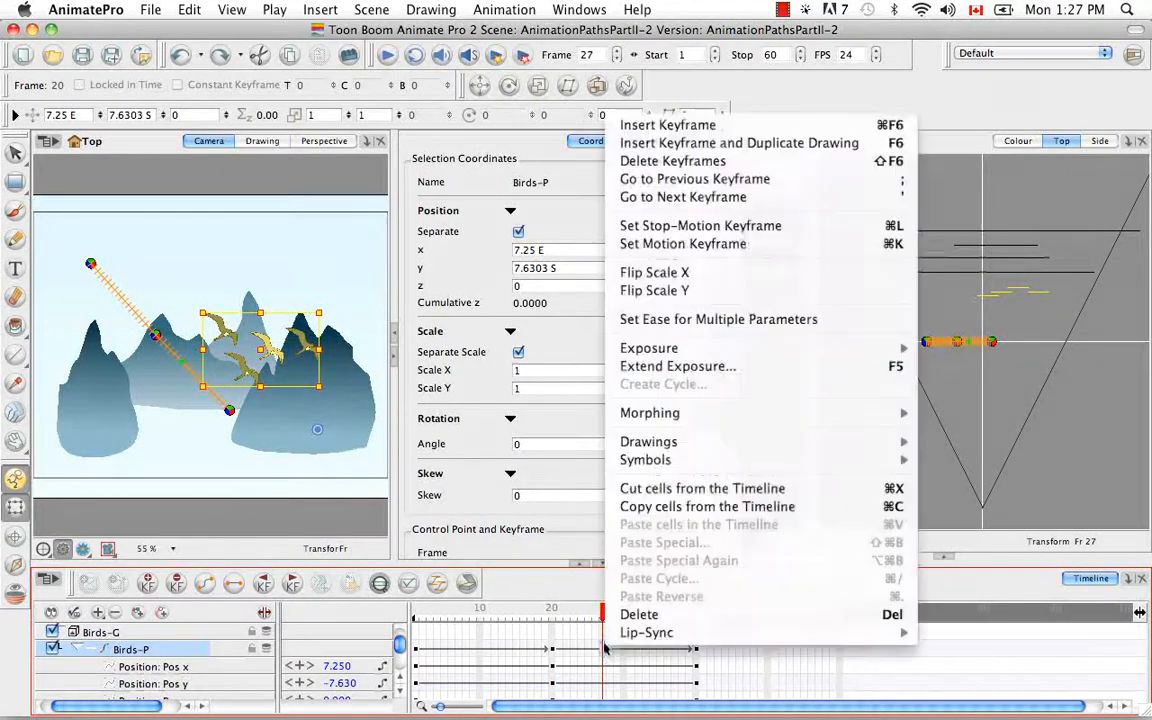
pyautogui.click(738, 125)
pyautogui.click(623, 652)
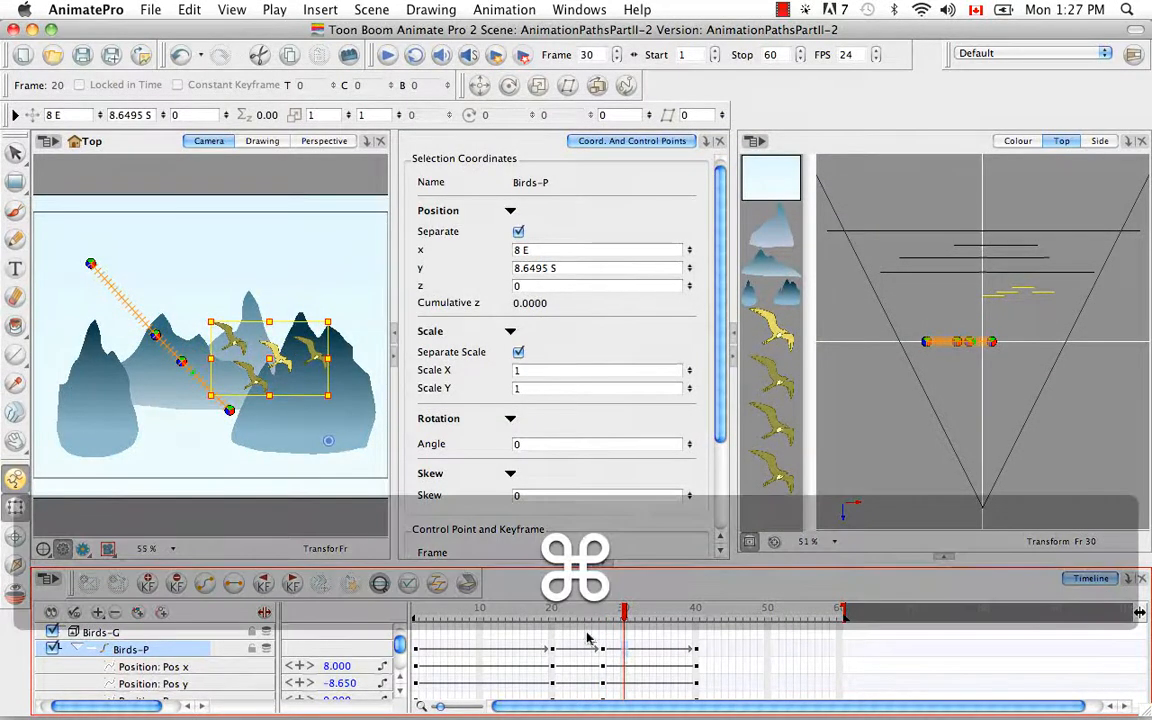
pyautogui.press('super+F6')
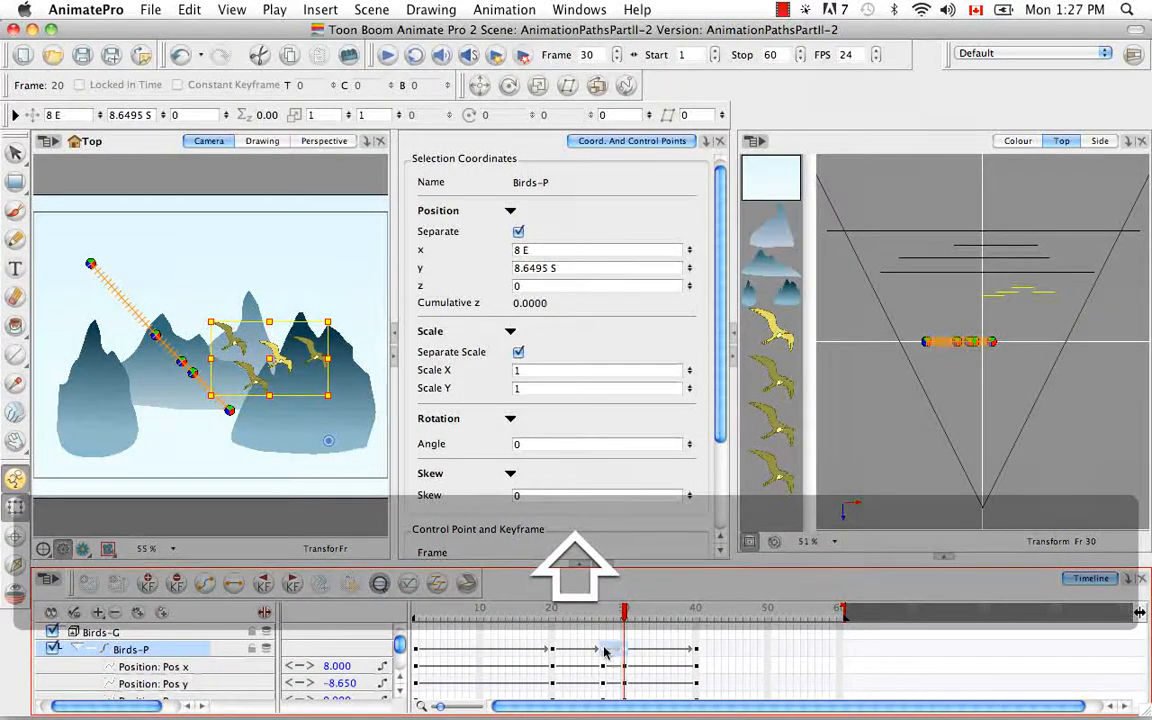
# Delete the Birds-P keyframes in the range from frame 27 to frame 30
pyautogui.rightClick(604, 652)
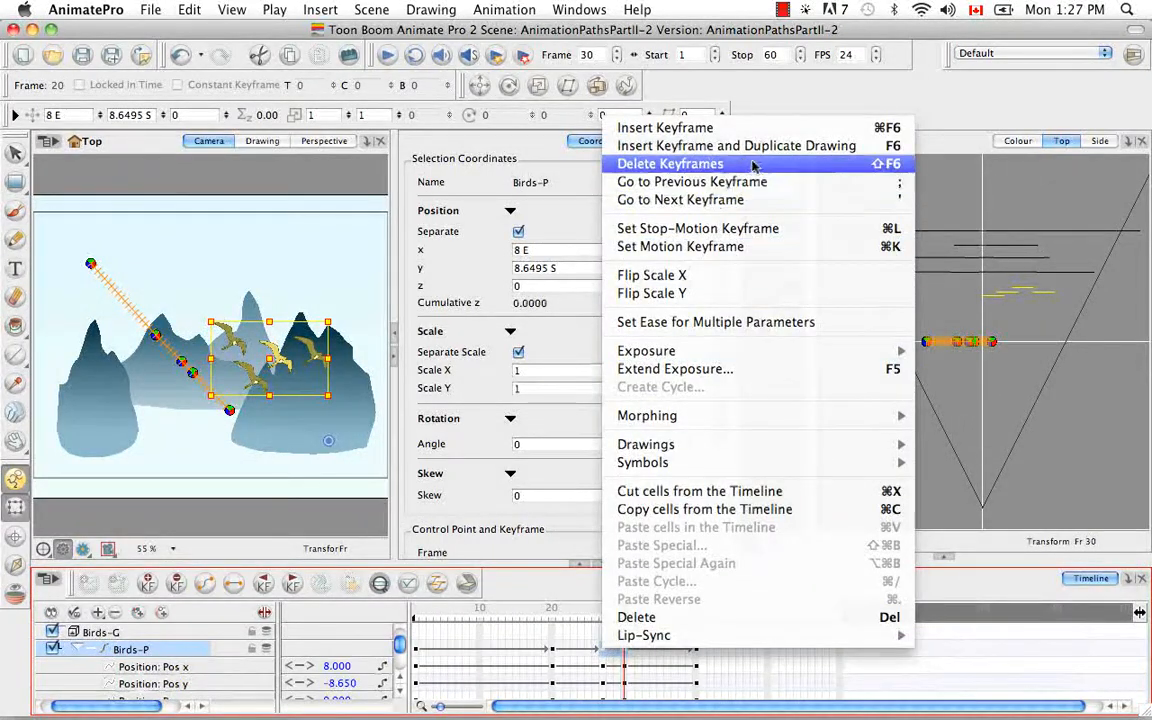
pyautogui.click(826, 170)
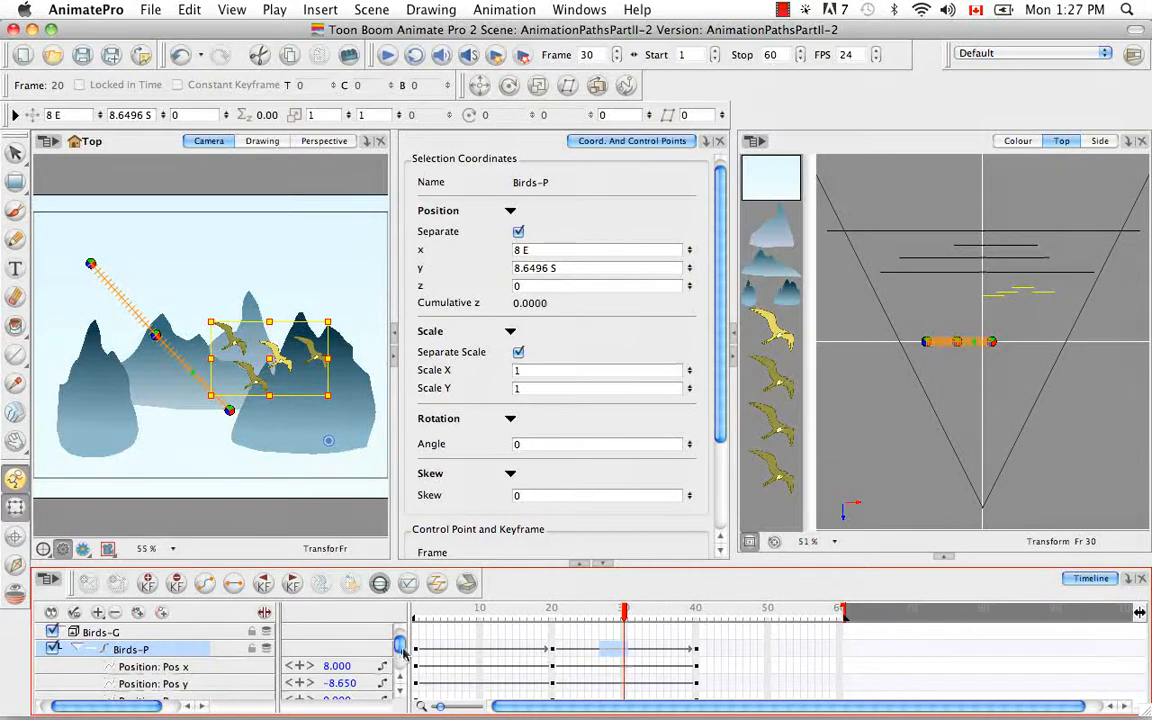
pyautogui.scroll(-5, 400, 645)
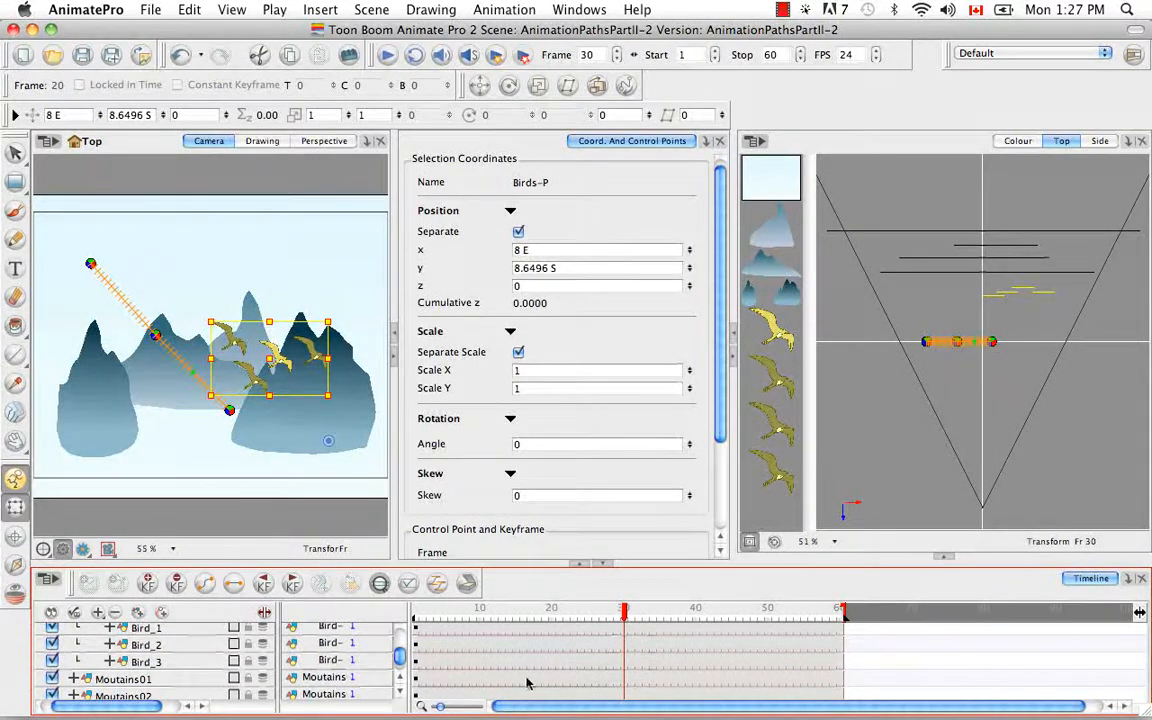
pyautogui.moveTo(398, 655); pyautogui.dragTo(399, 642)
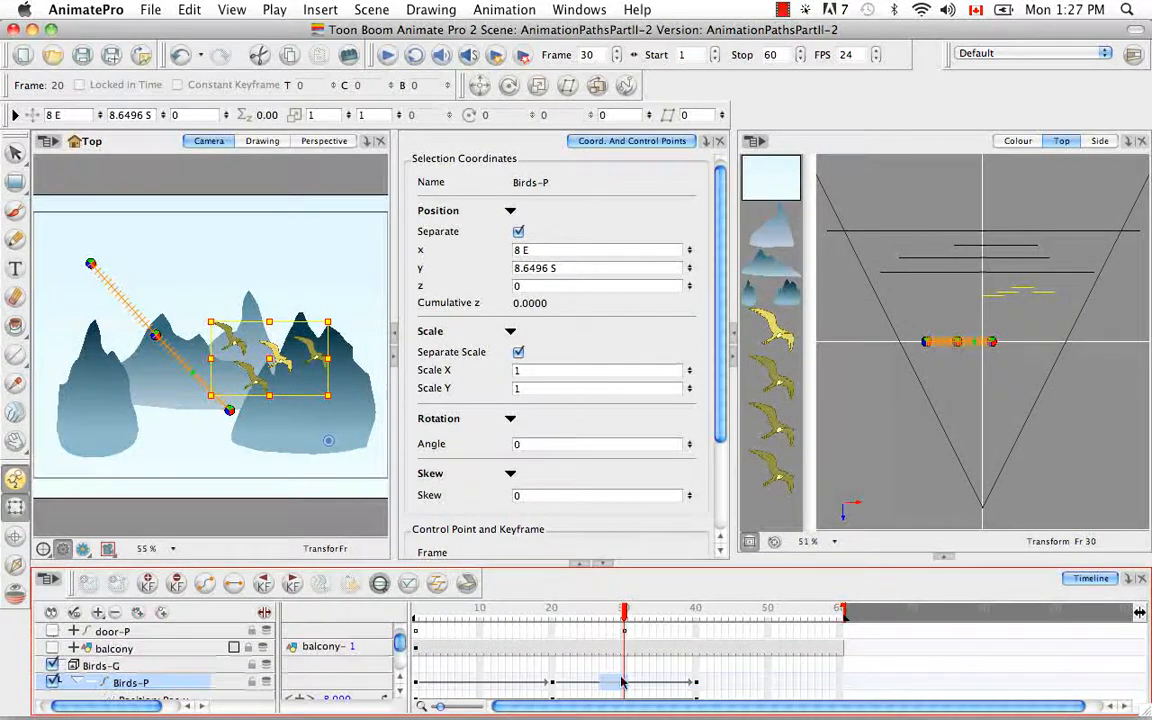
pyautogui.click(400, 696)
pyautogui.click(400, 696)
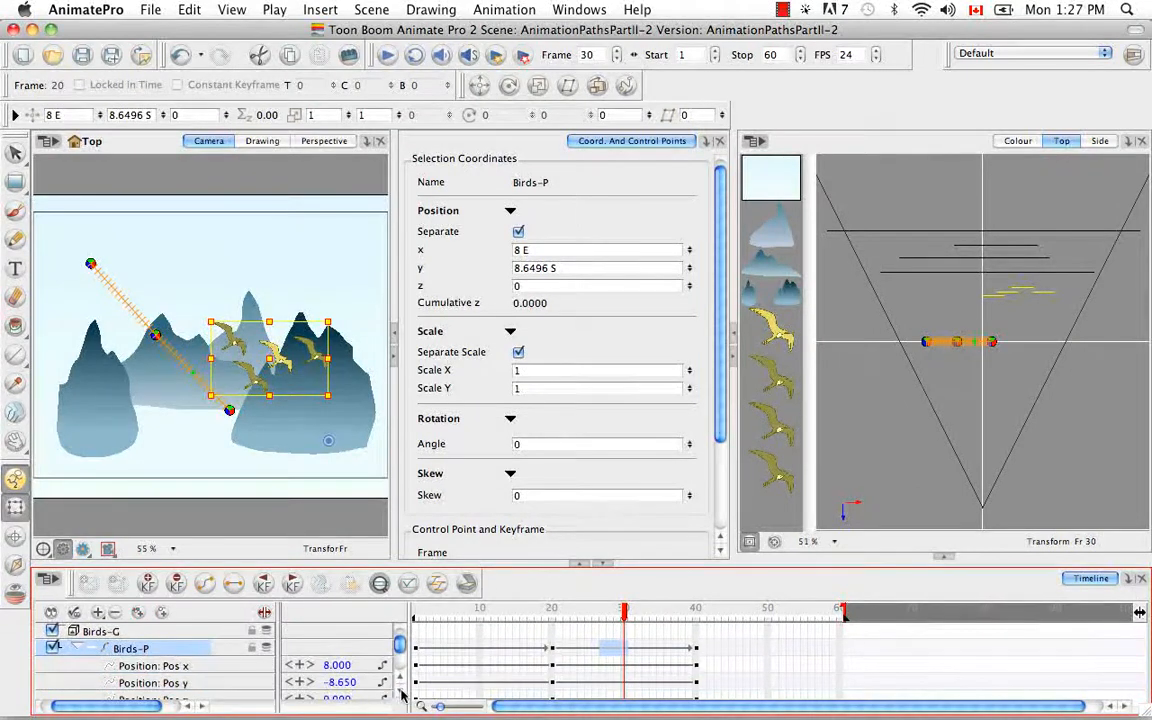
# Check the birds' position at the Birds-P keyframes on frames 20 and 40 and return to frame 1
pyautogui.click(637, 646)
pyautogui.moveTo(636, 618); pyautogui.dragTo(412, 615)
pyautogui.click(552, 650)
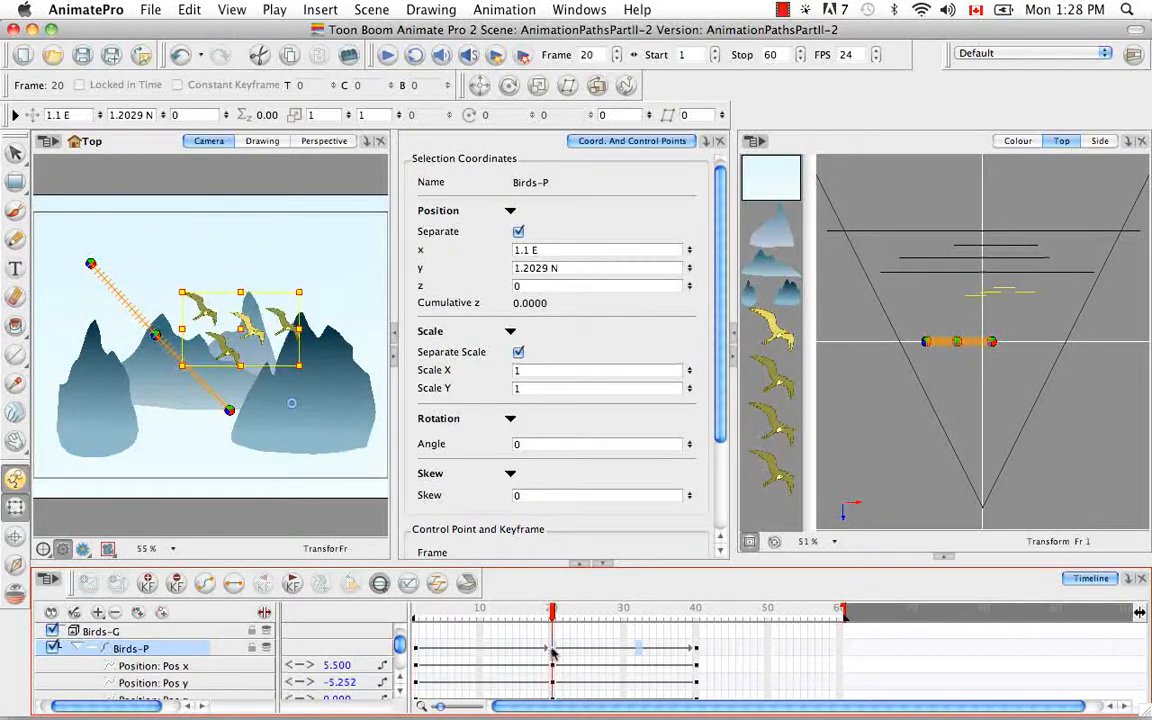
pyautogui.click(697, 651)
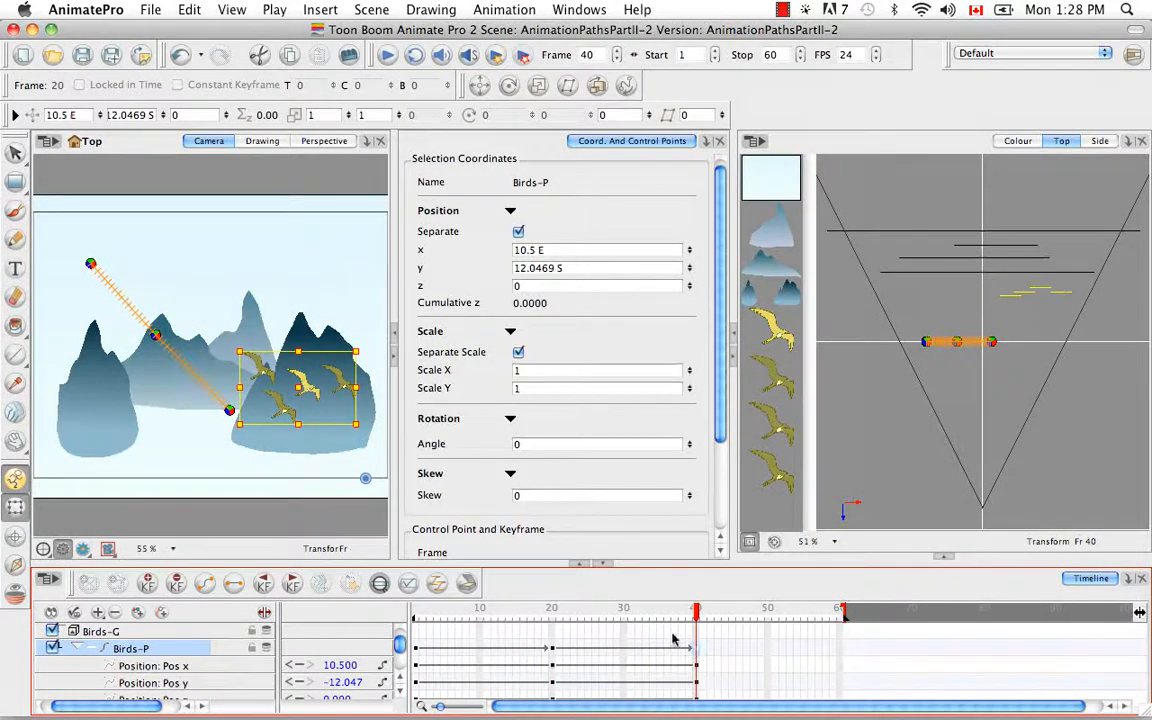
pyautogui.click(415, 612)
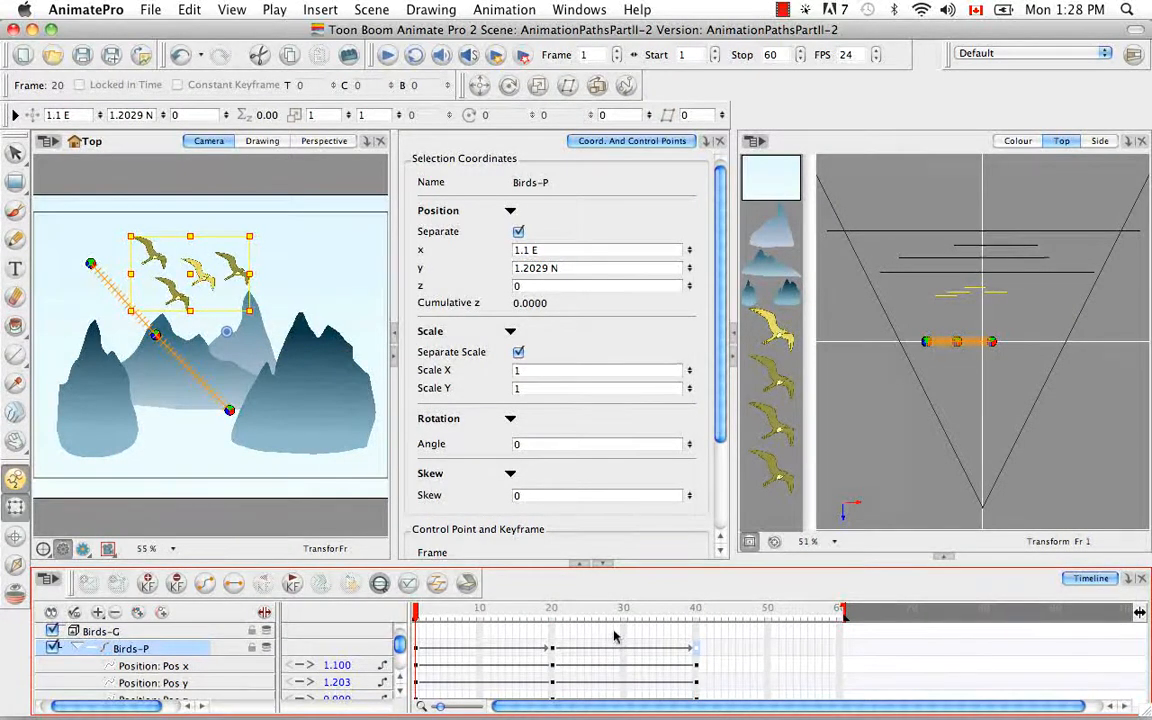
# Jump forward from keyframe to keyframe on Birds-P up to frame 40 and back to frame 1
pyautogui.press("'")
pyautogui.press("'")
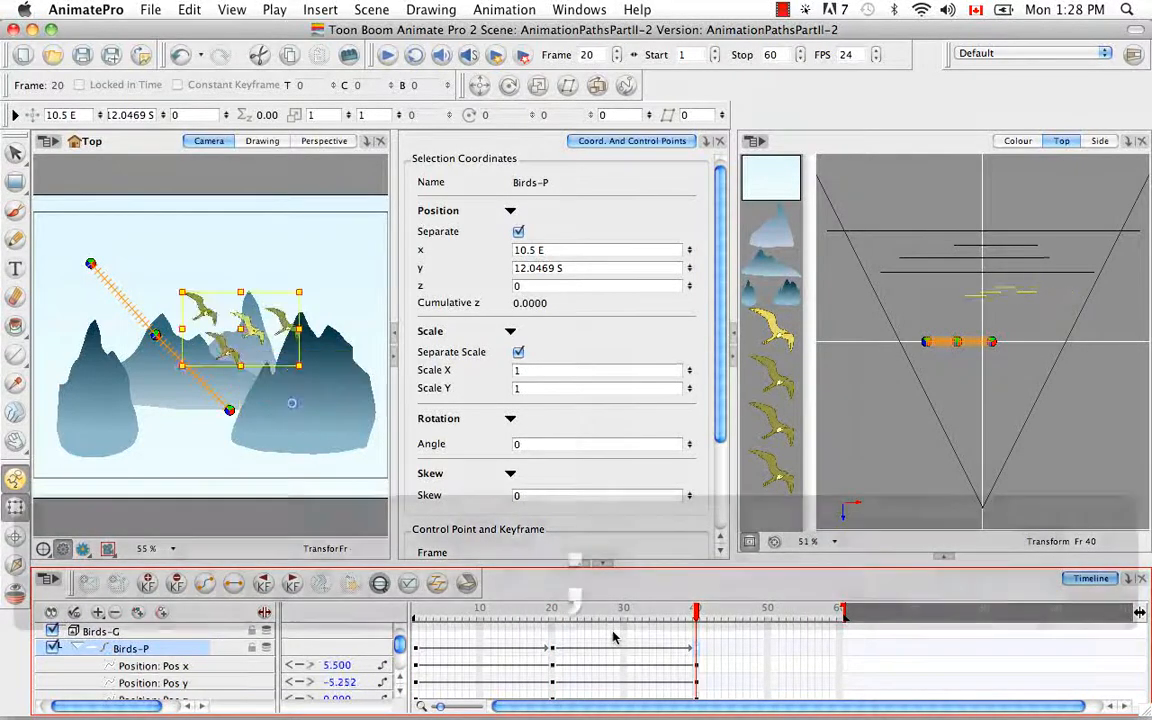
pyautogui.press(',')
pyautogui.press(',')
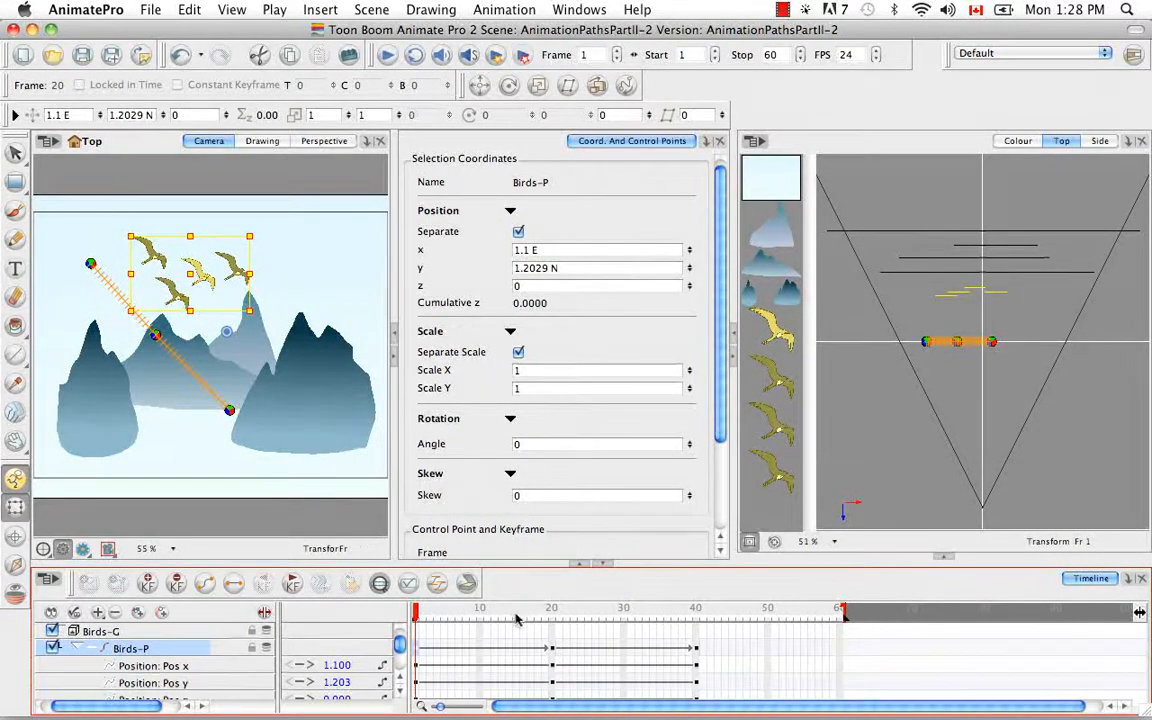
# Add a Function view beside the Side view, display the Birds-P Pos x curve and move its frame marker to 35
pyautogui.click(1129, 142)
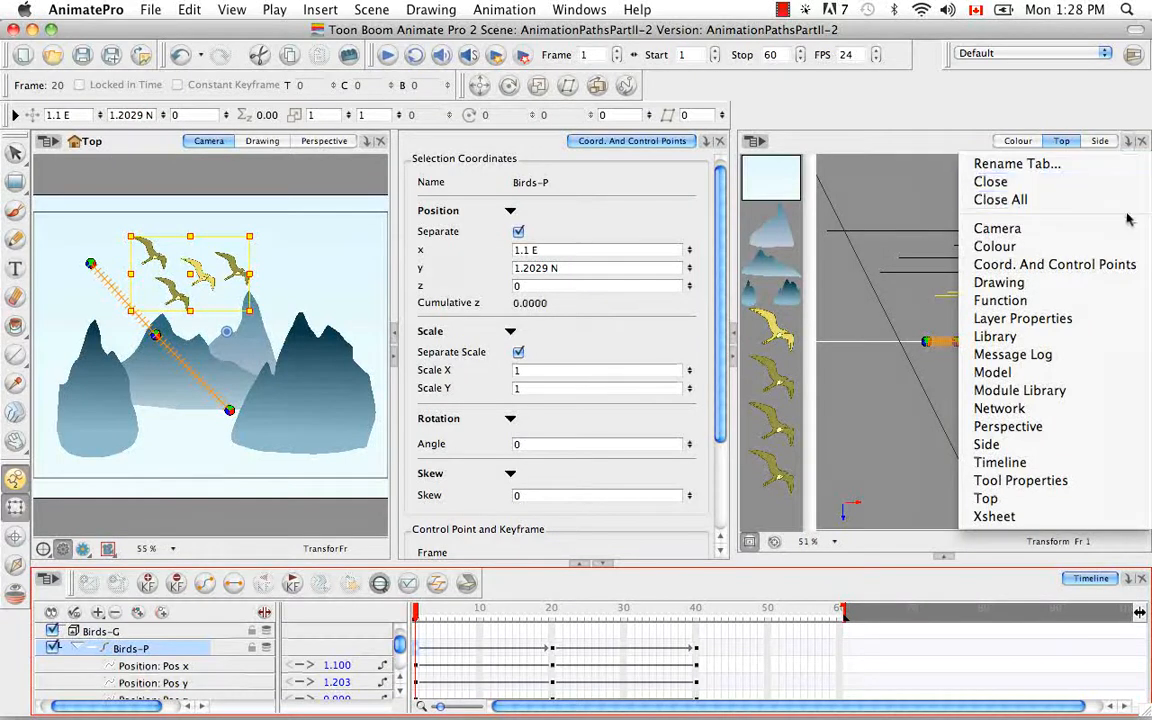
pyautogui.click(1115, 300)
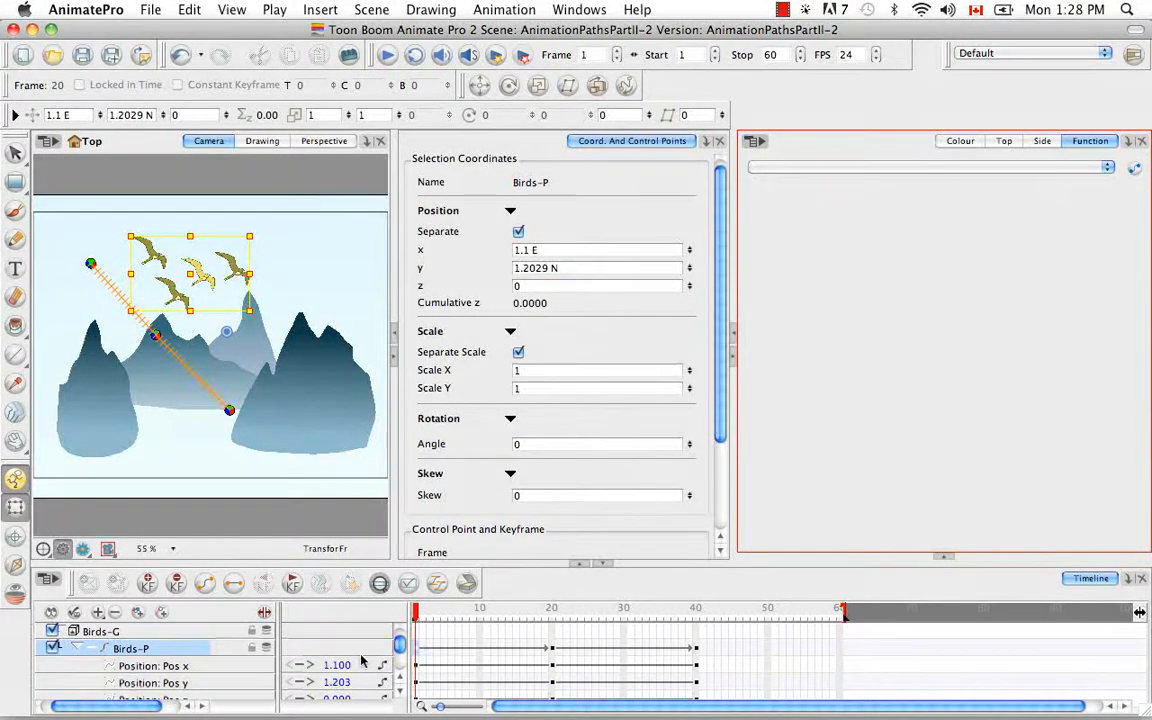
pyautogui.click(196, 668)
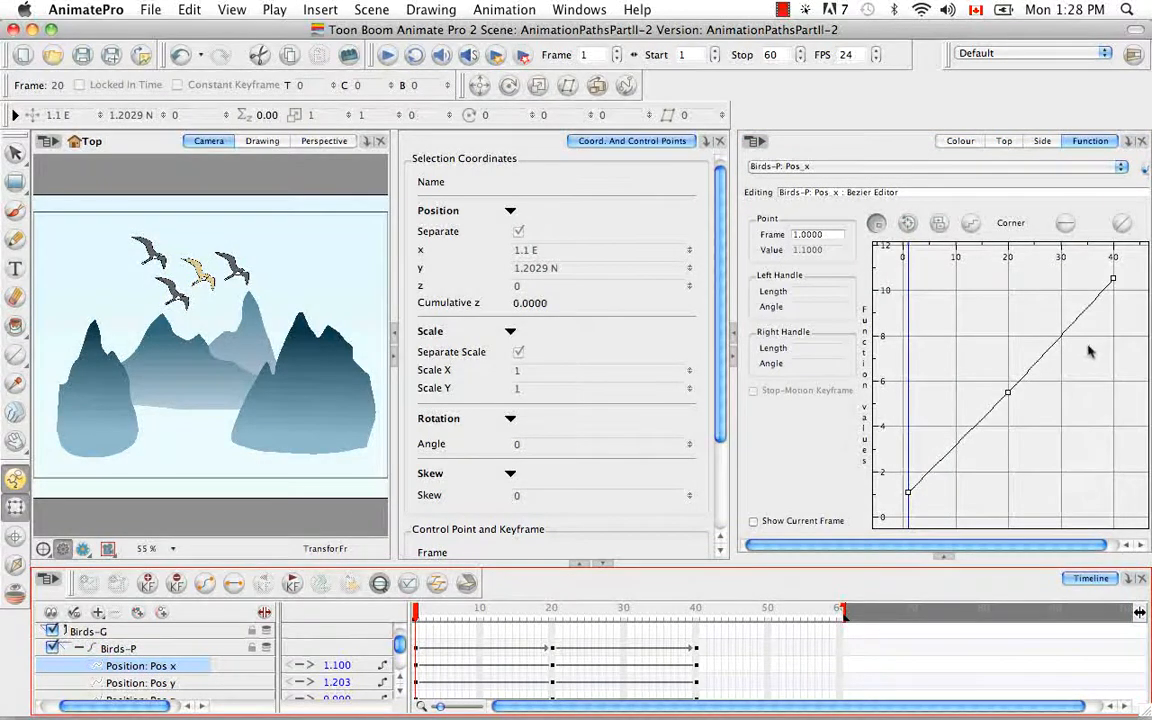
pyautogui.click(1088, 365)
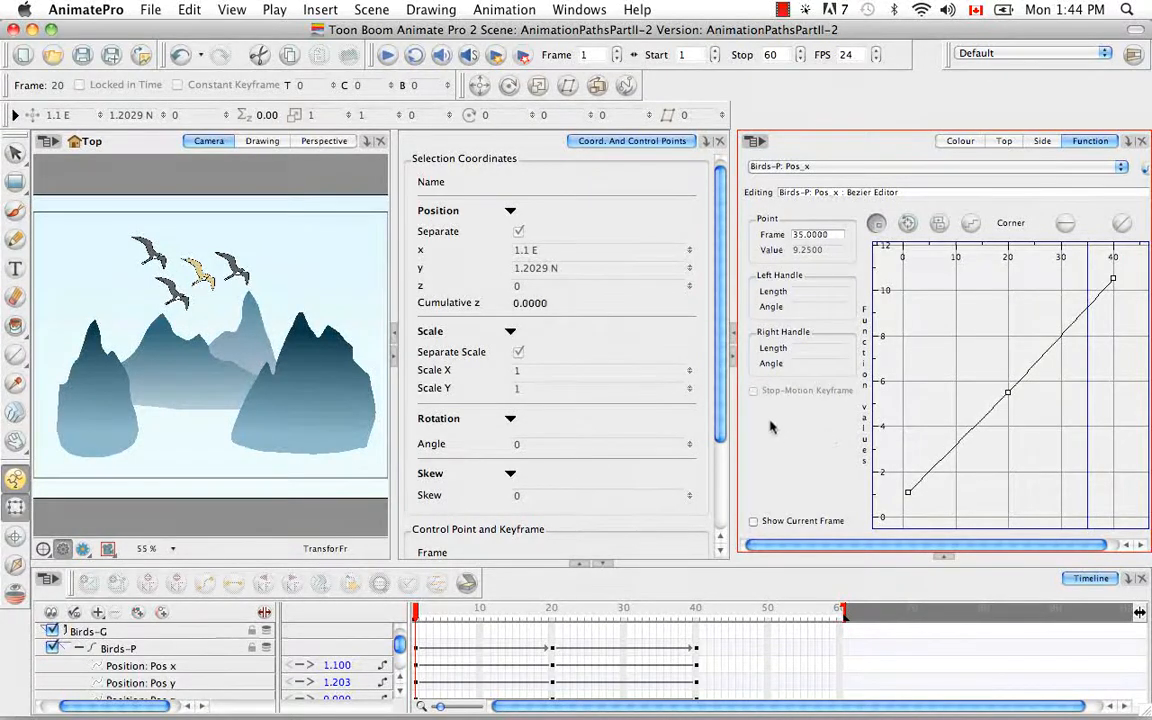
# Switch the Function view to the vertical layout and restore the horizontal layout
pyautogui.click(760, 142)
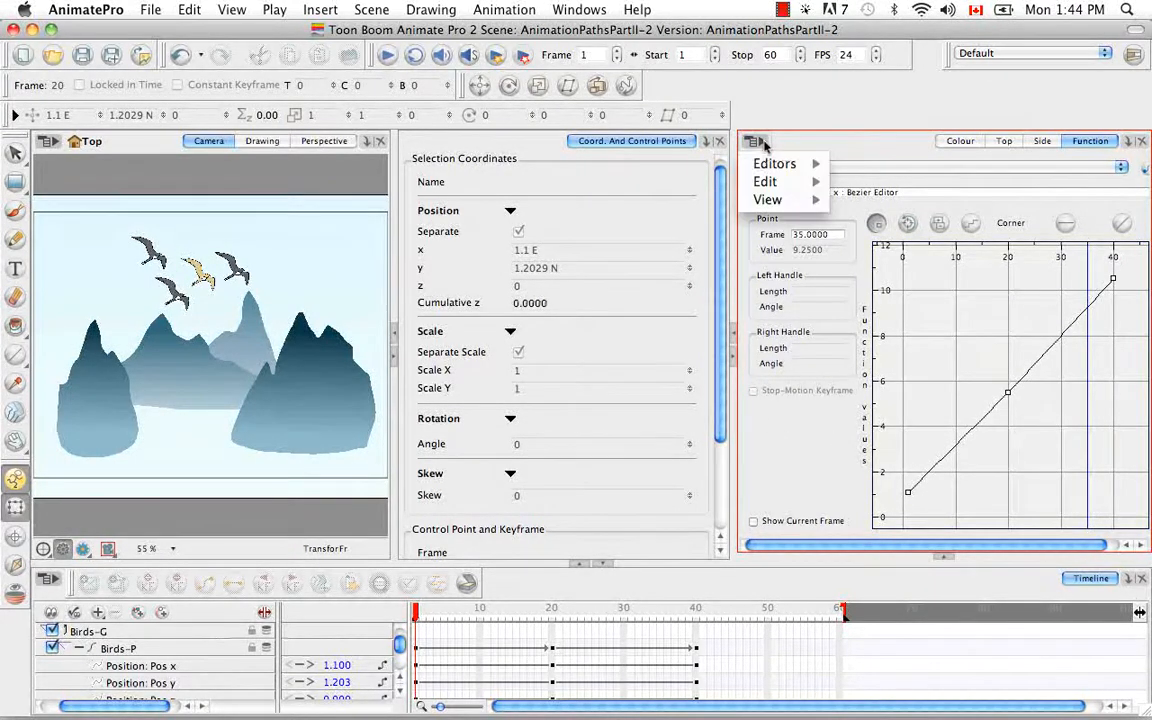
pyautogui.moveTo(789, 204)
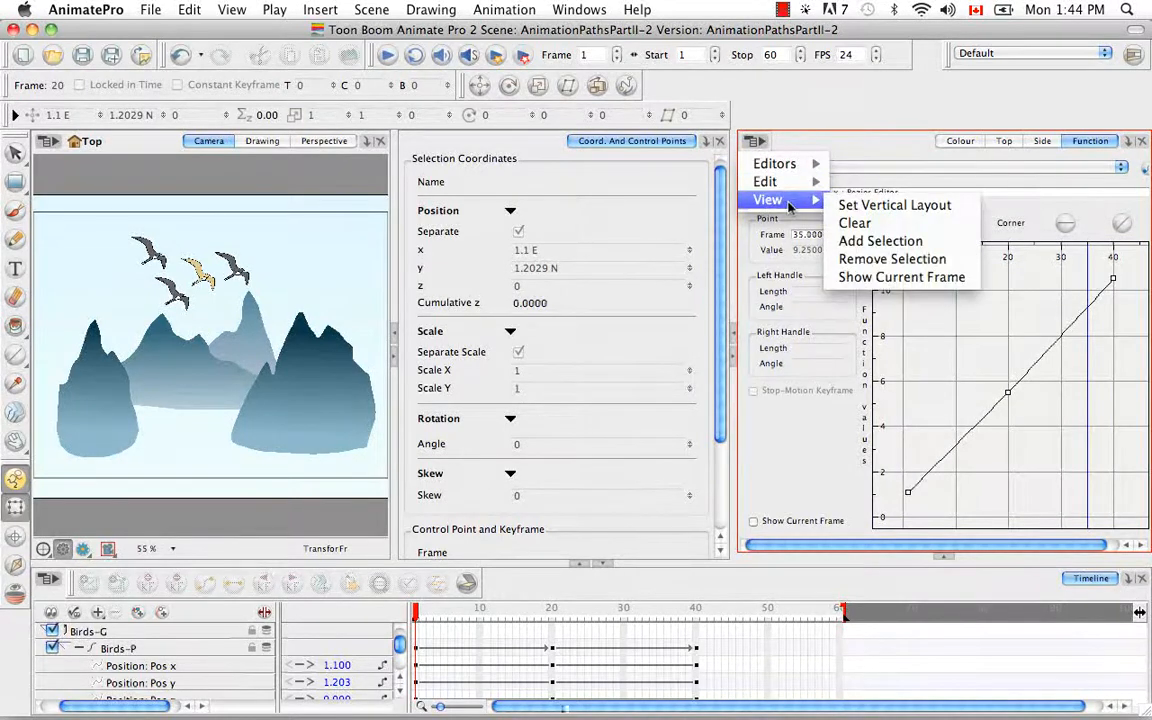
pyautogui.click(963, 212)
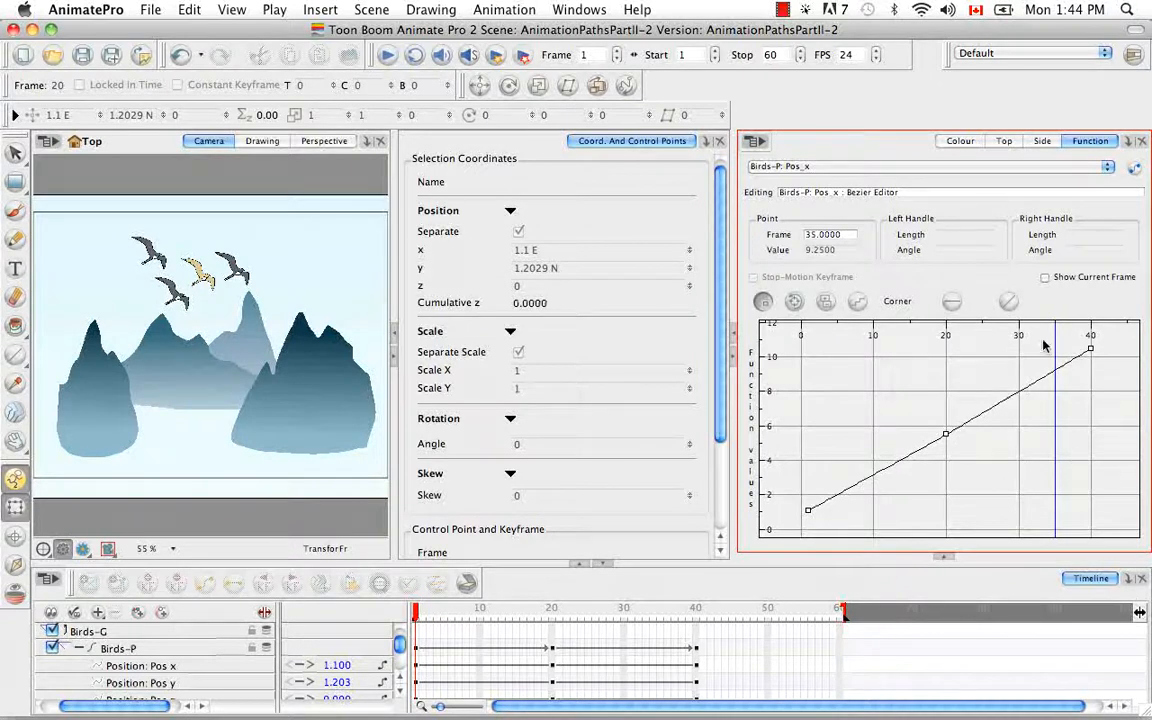
pyautogui.click(755, 141)
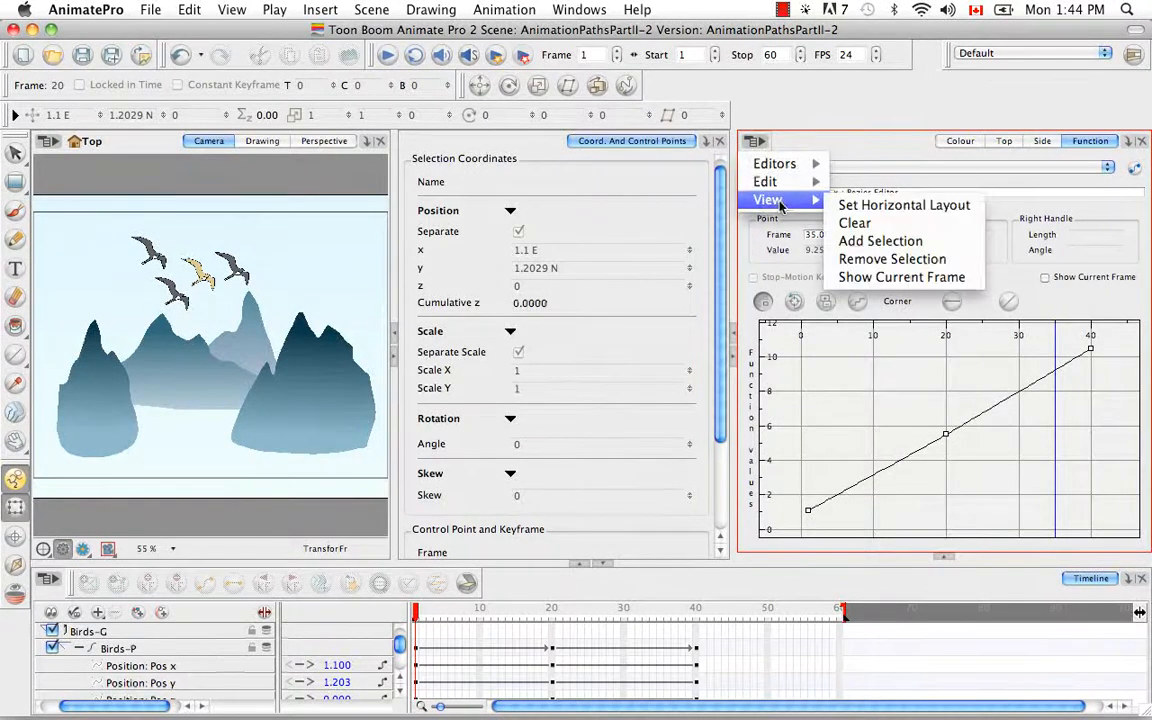
pyautogui.click(878, 205)
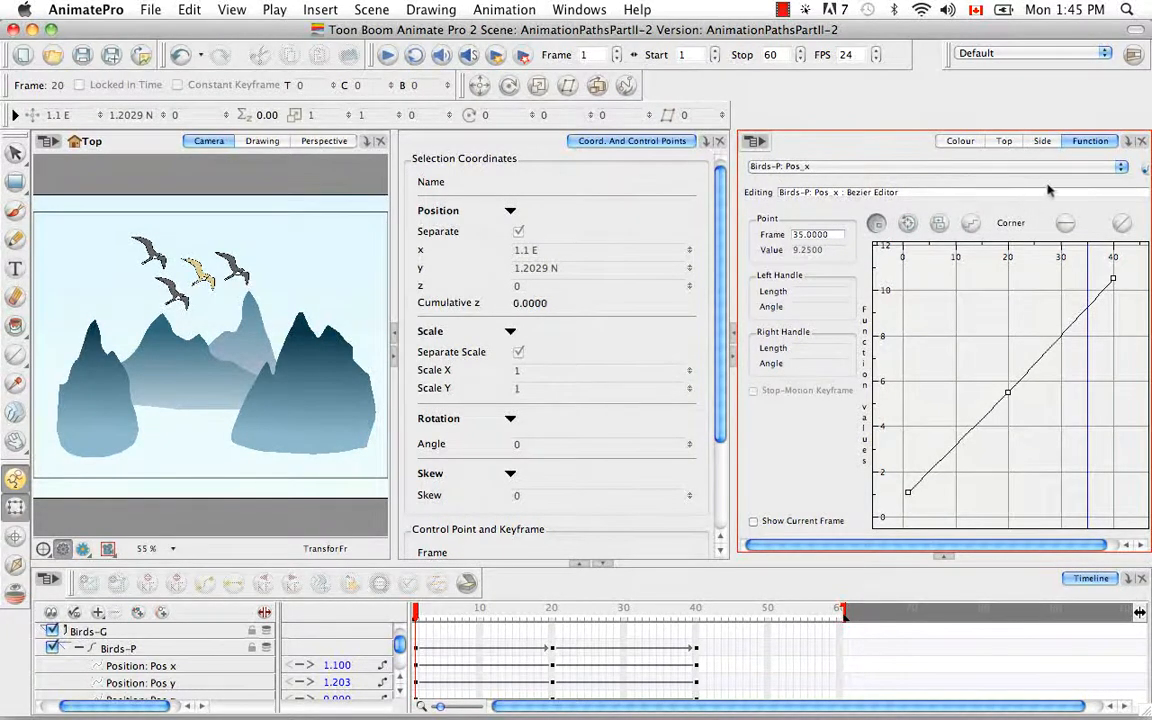
# Check the Function view's list of loaded functions and add Bird_1: Angle_z and Bird_3: Skew to it
pyautogui.click(1122, 167)
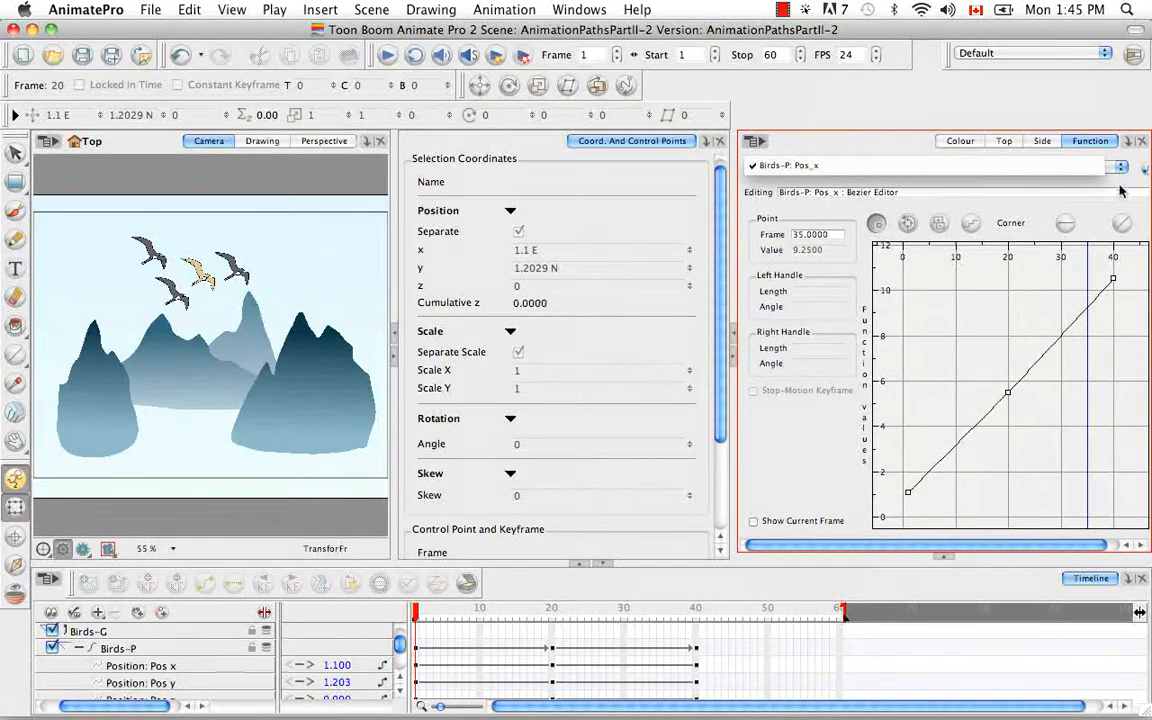
pyautogui.click(995, 167)
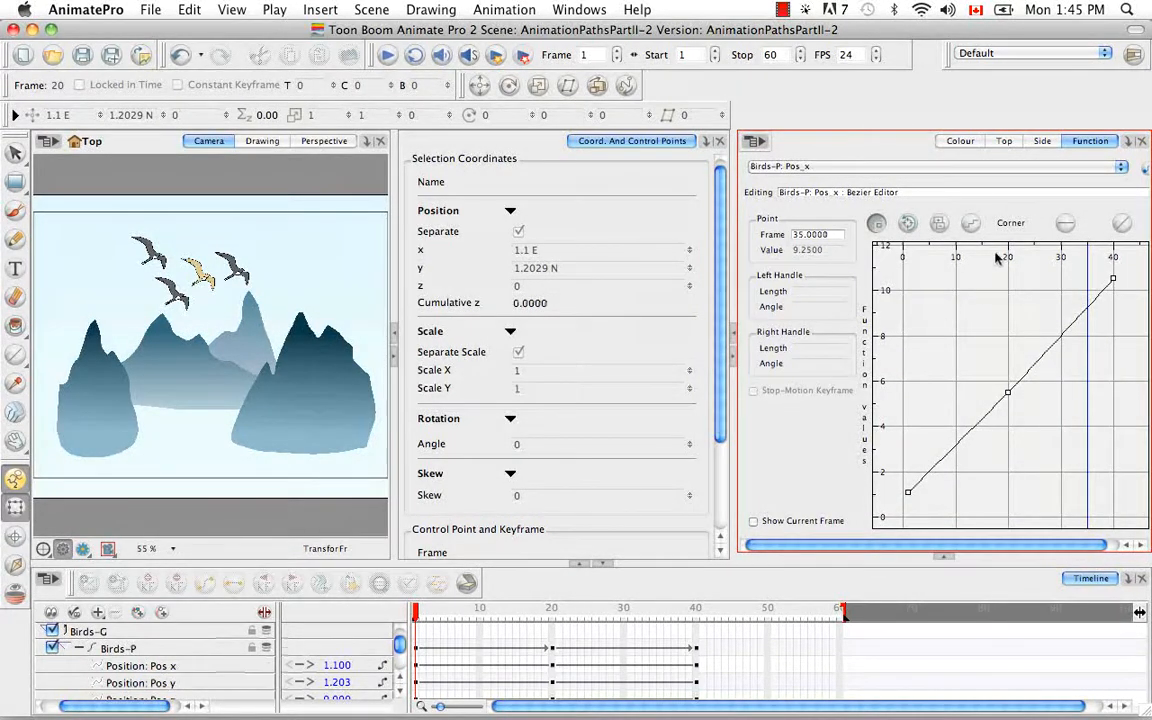
pyautogui.click(1146, 170)
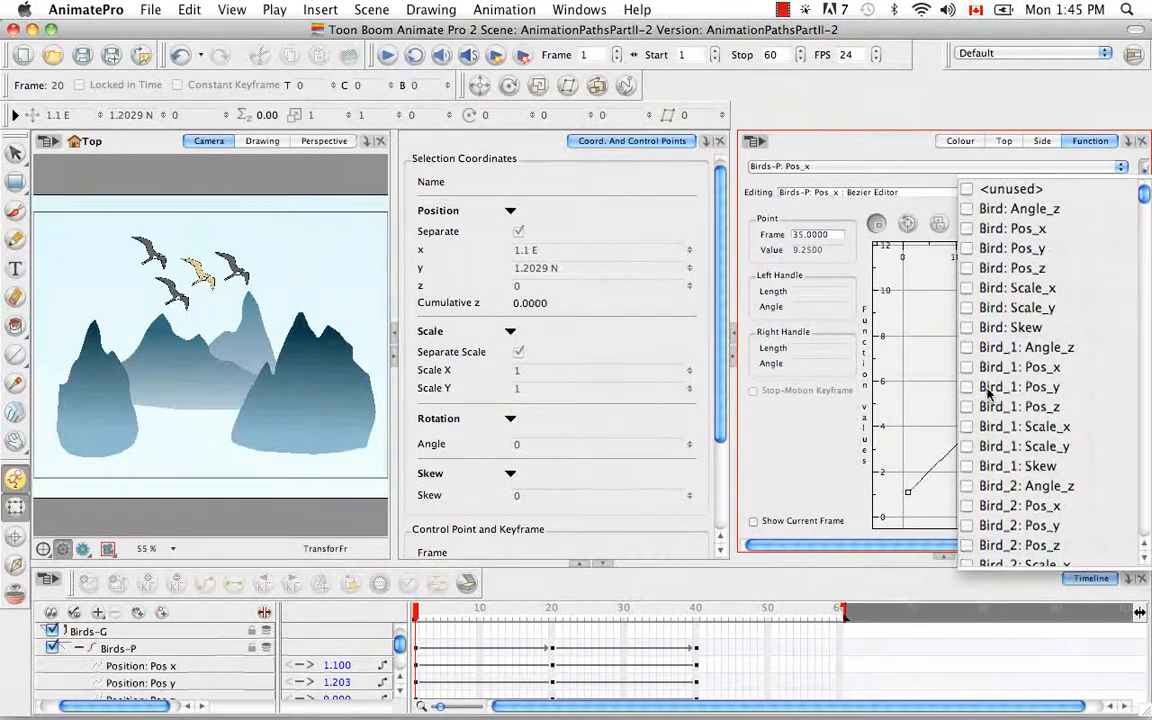
pyautogui.click(967, 347)
pyautogui.click(1145, 558)
pyautogui.click(1145, 558)
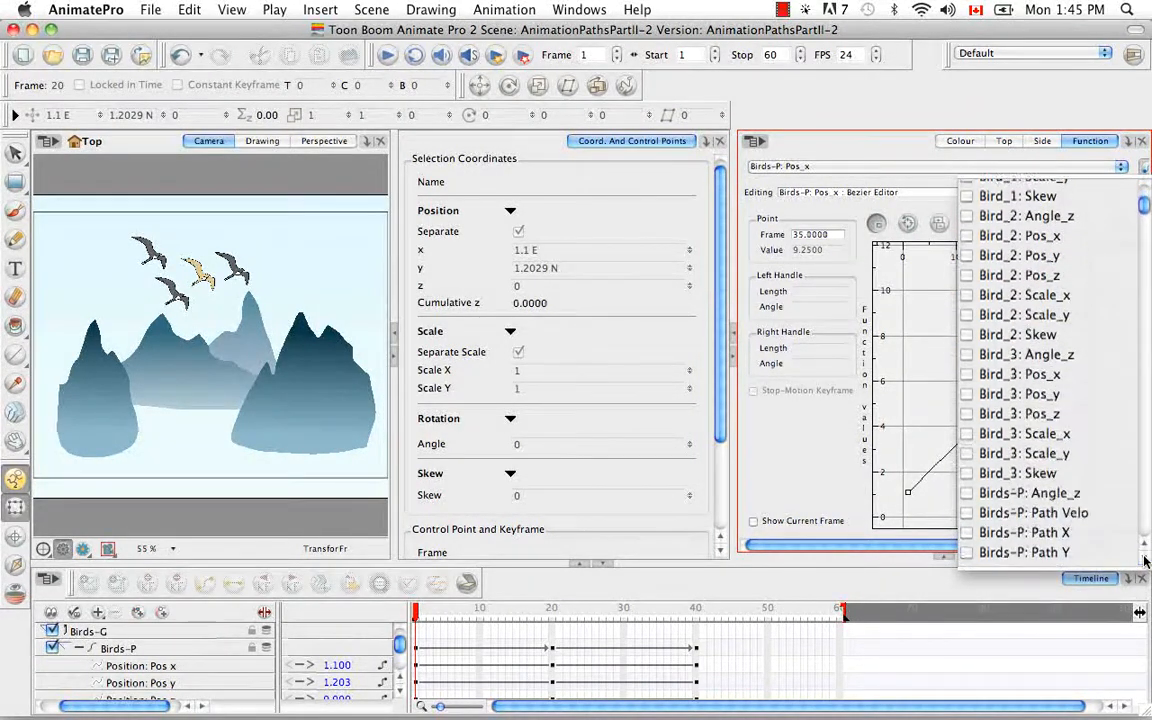
pyautogui.click(967, 455)
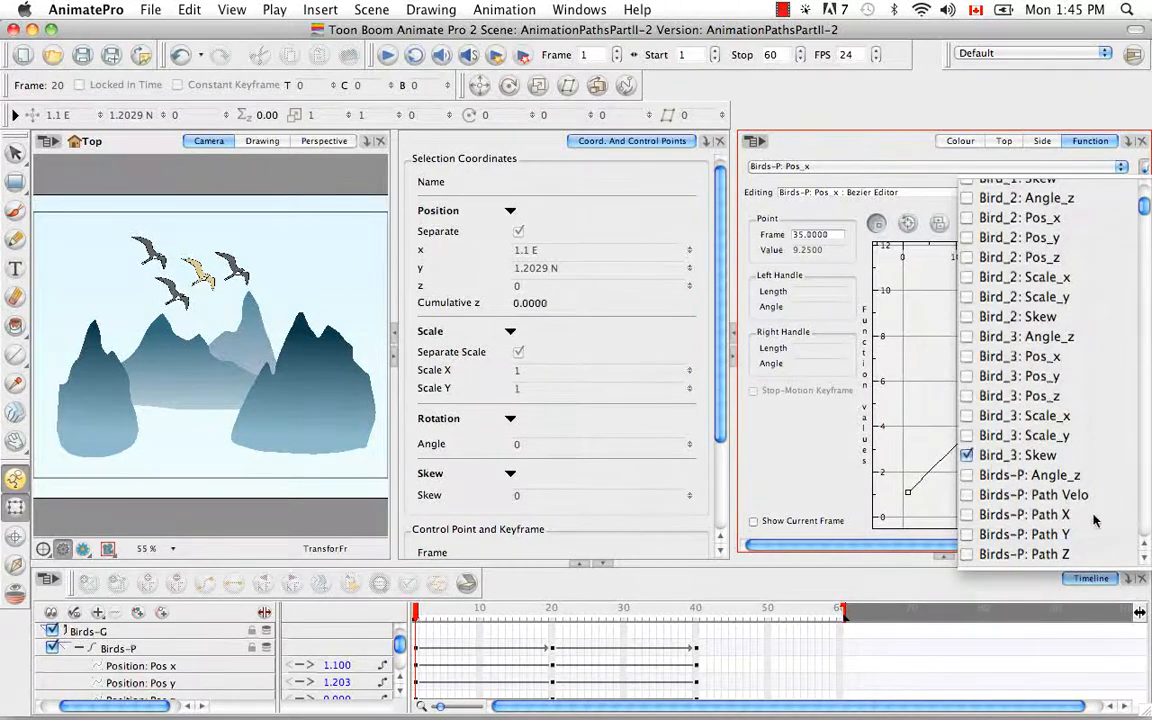
# Add Birds-P: Pos_y to the loaded functions, browse the remaining available functions and close the selection
pyautogui.scroll(-4, 1032, 505)
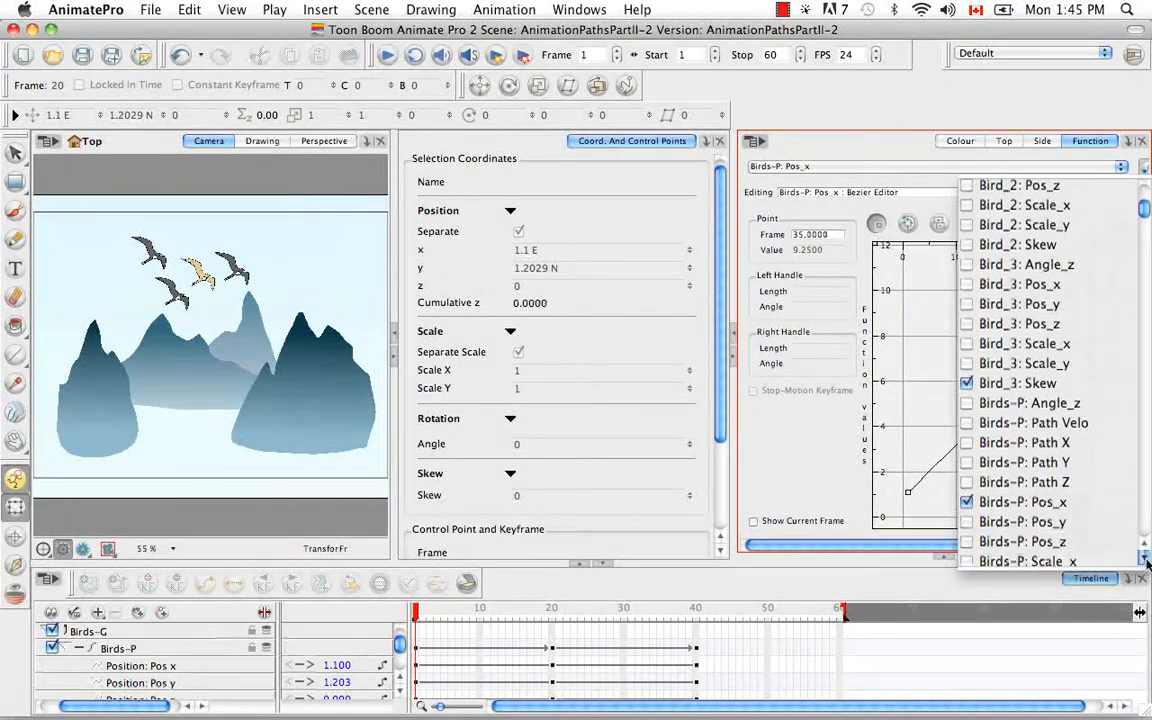
pyautogui.click(965, 505)
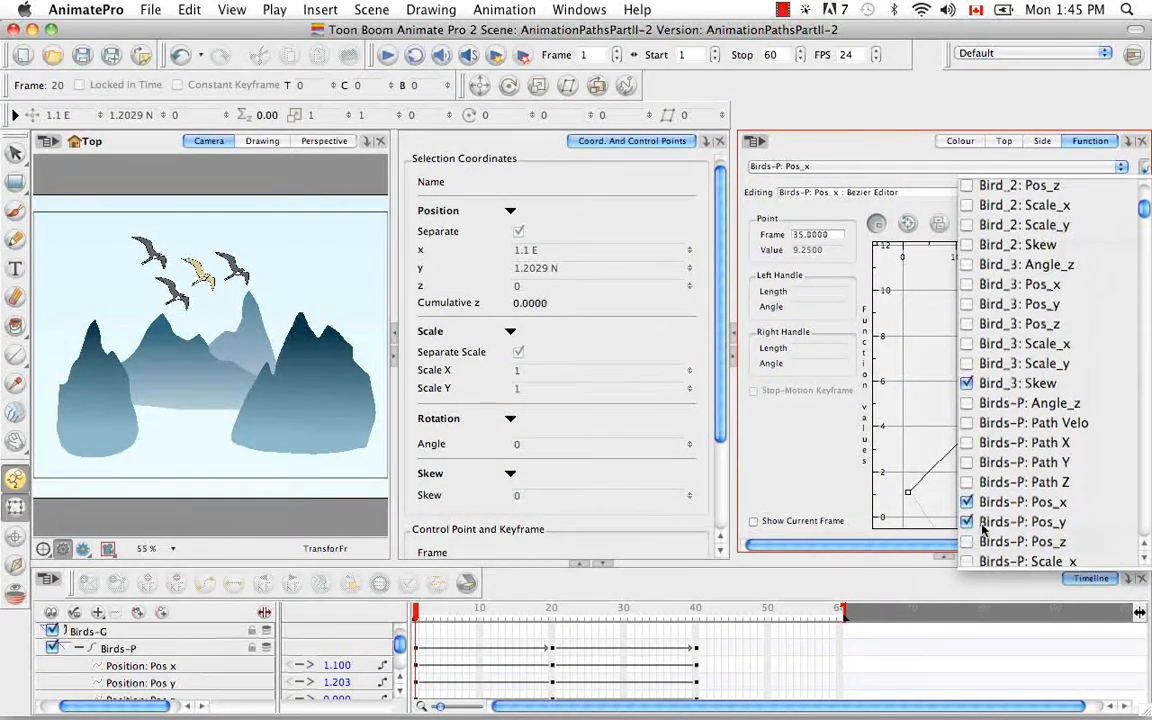
pyautogui.moveTo(1145, 556); pyautogui.dragTo(1147, 564)
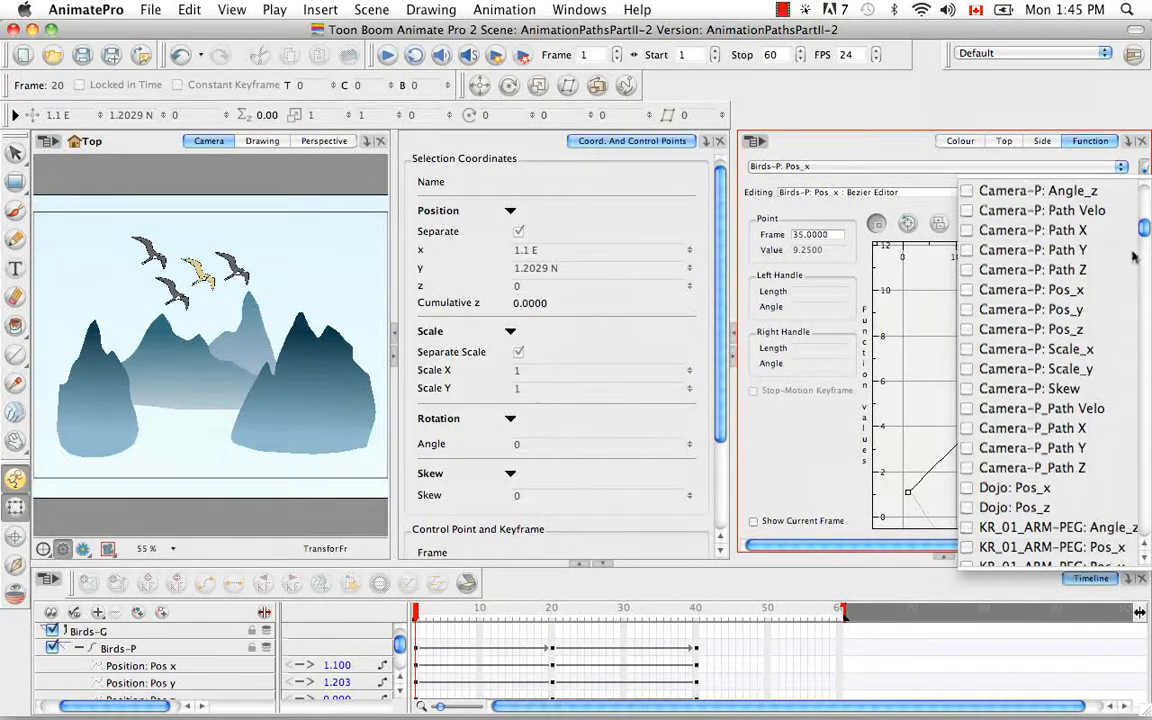
pyautogui.scroll(-5, 1027, 212)
pyautogui.moveTo(1141, 238); pyautogui.dragTo(1142, 188)
pyautogui.click(1090, 157)
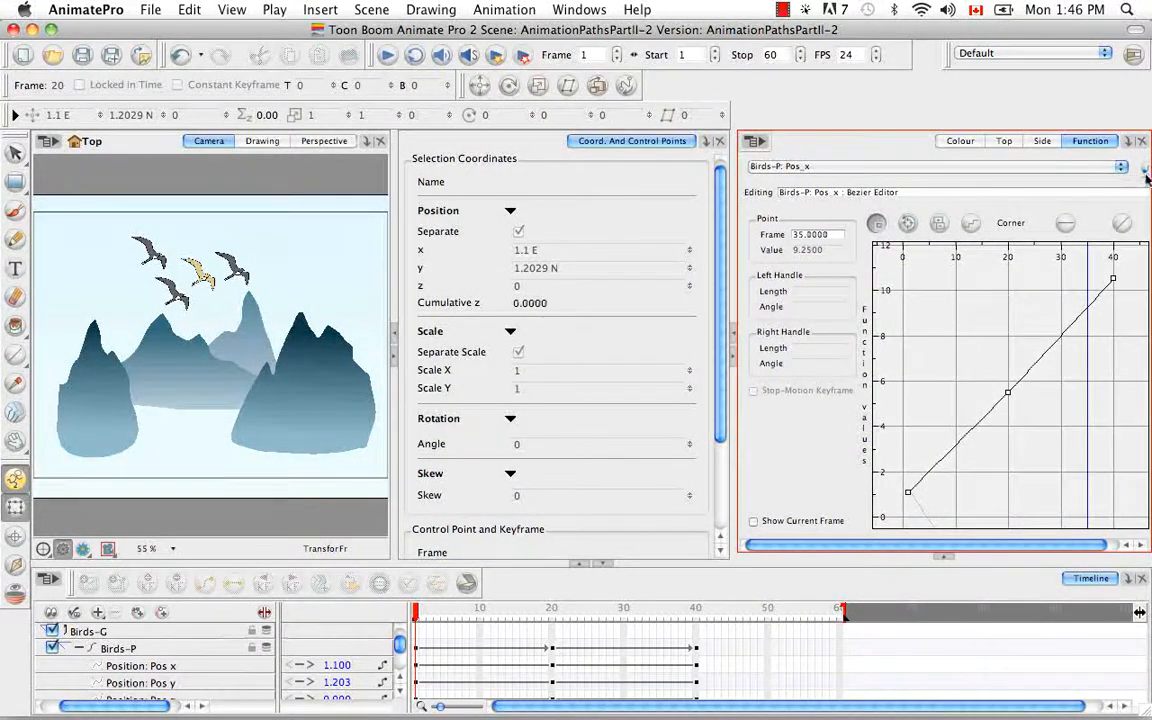
# View the Bird_1: Angle_z and Birds-P: Pos_y curves in the Function view and return to Birds-P: Pos_x
pyautogui.click(1013, 165)
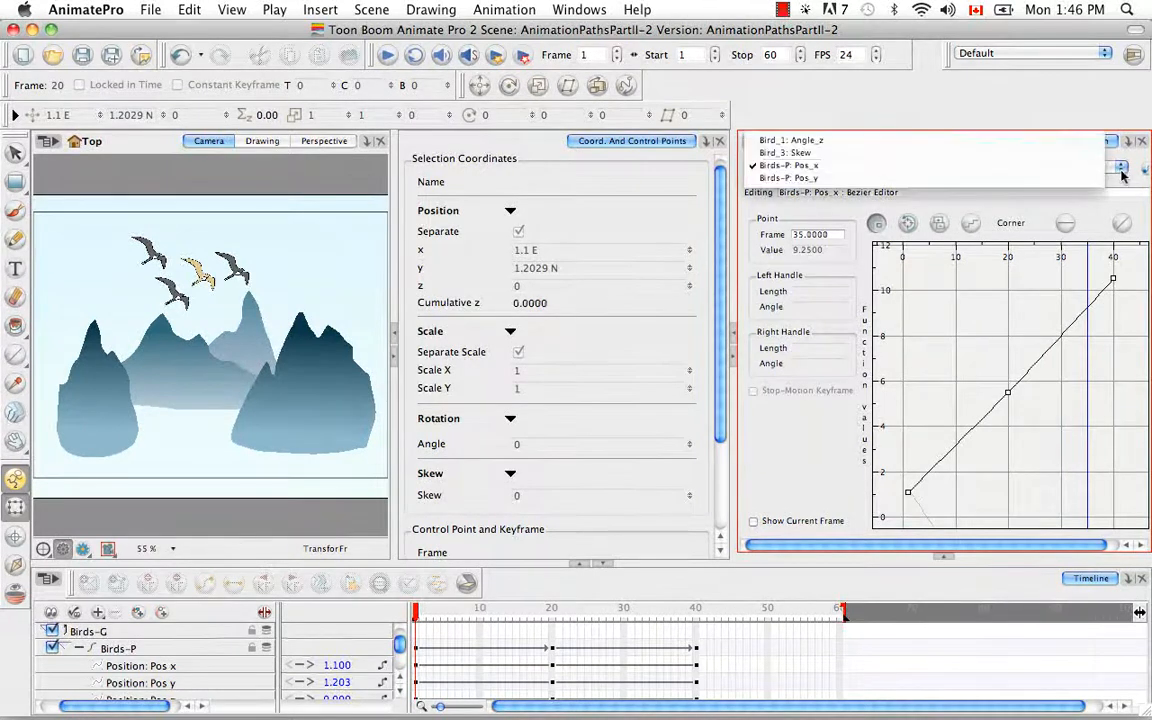
pyautogui.click(1010, 149)
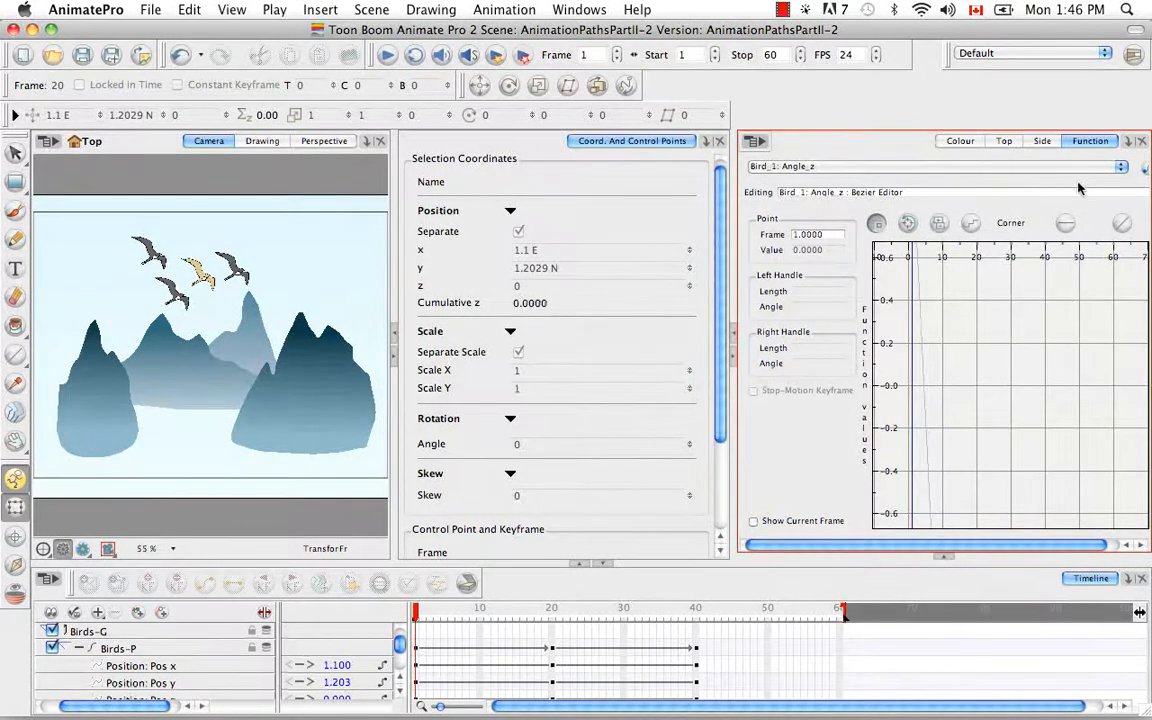
pyautogui.click(1006, 165)
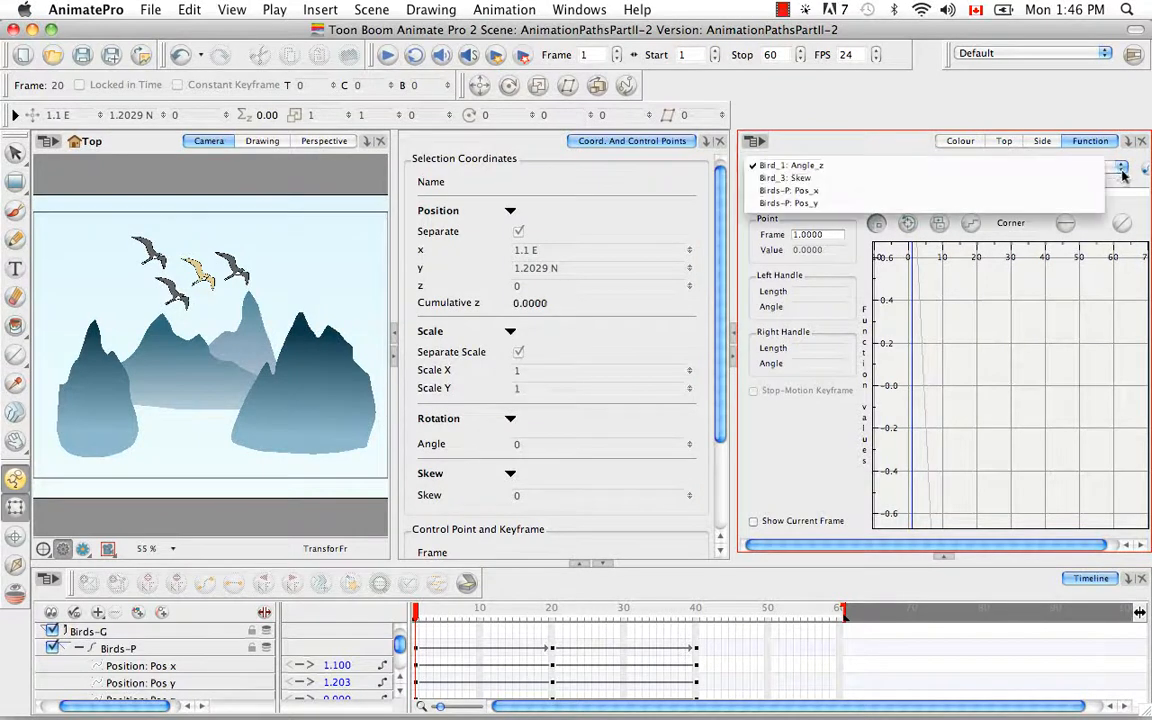
pyautogui.click(963, 205)
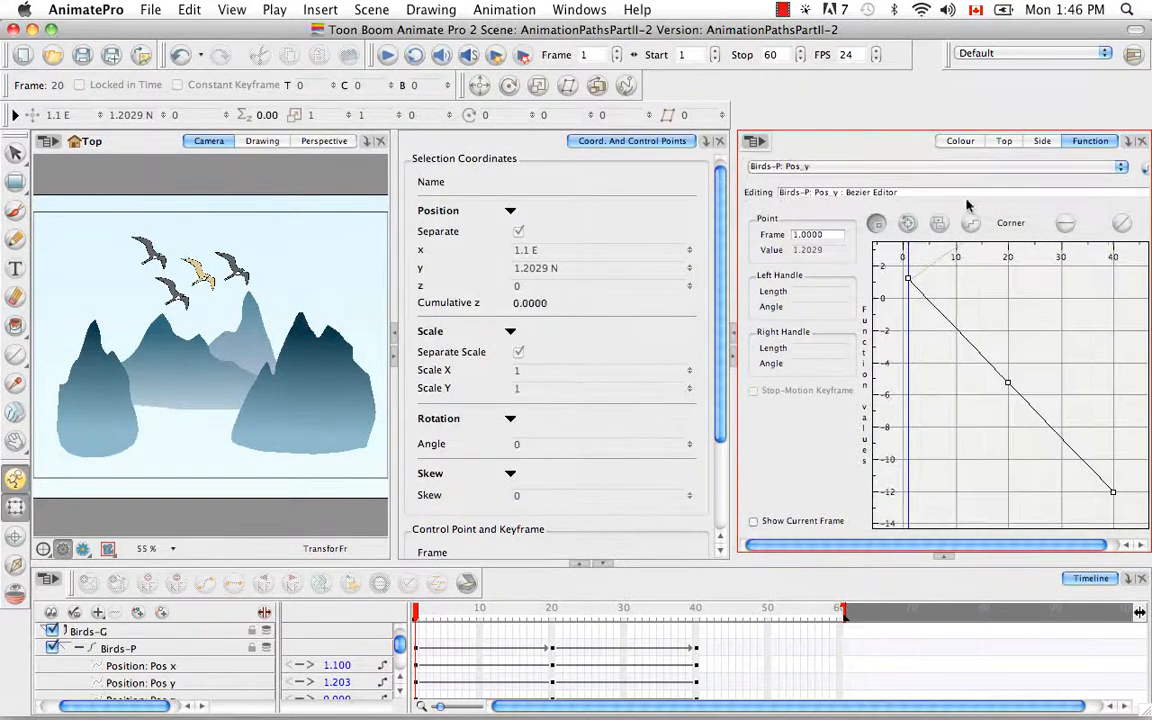
pyautogui.click(1121, 168)
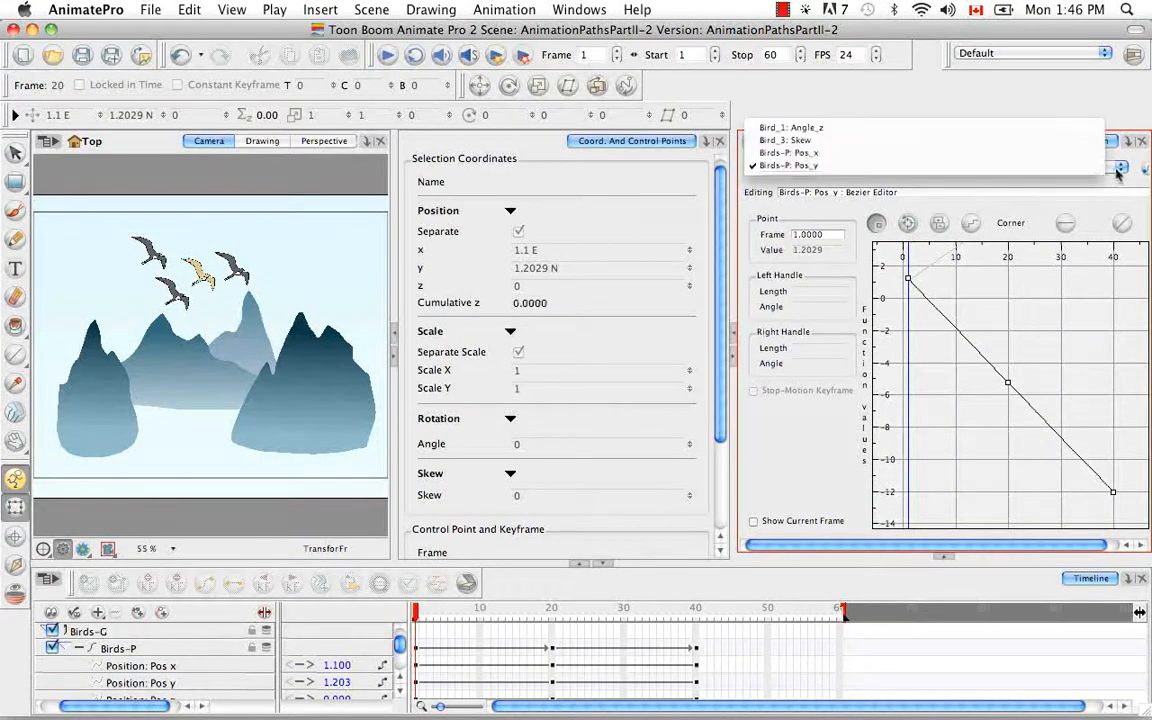
pyautogui.click(983, 154)
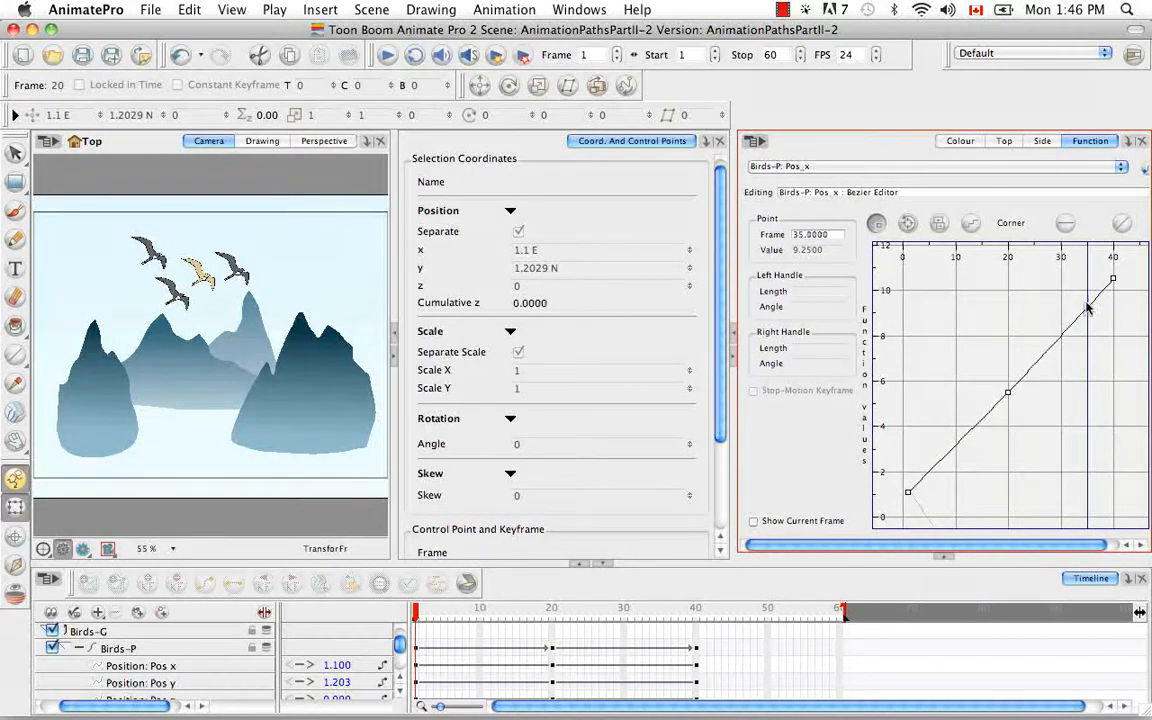
# Turn on Show Current Frame in the Function view so it follows the timeline
pyautogui.click(754, 521)
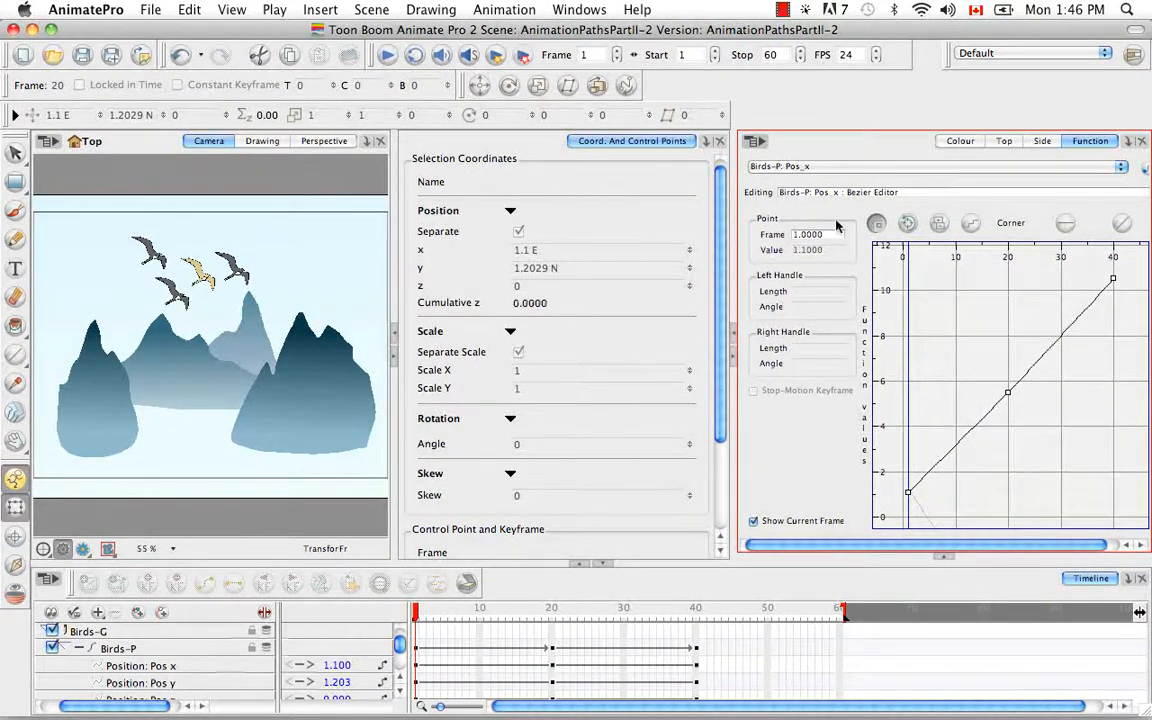
pyautogui.click(754, 521)
pyautogui.click(754, 521)
# Bend the Pos_x curve into two S-shaped segments with handles at frames 1, 20 and 40, placing the frame 20 keyframe at about 5.94
pyautogui.click(1008, 394)
pyautogui.moveTo(1009, 395); pyautogui.dragTo(1009, 392)
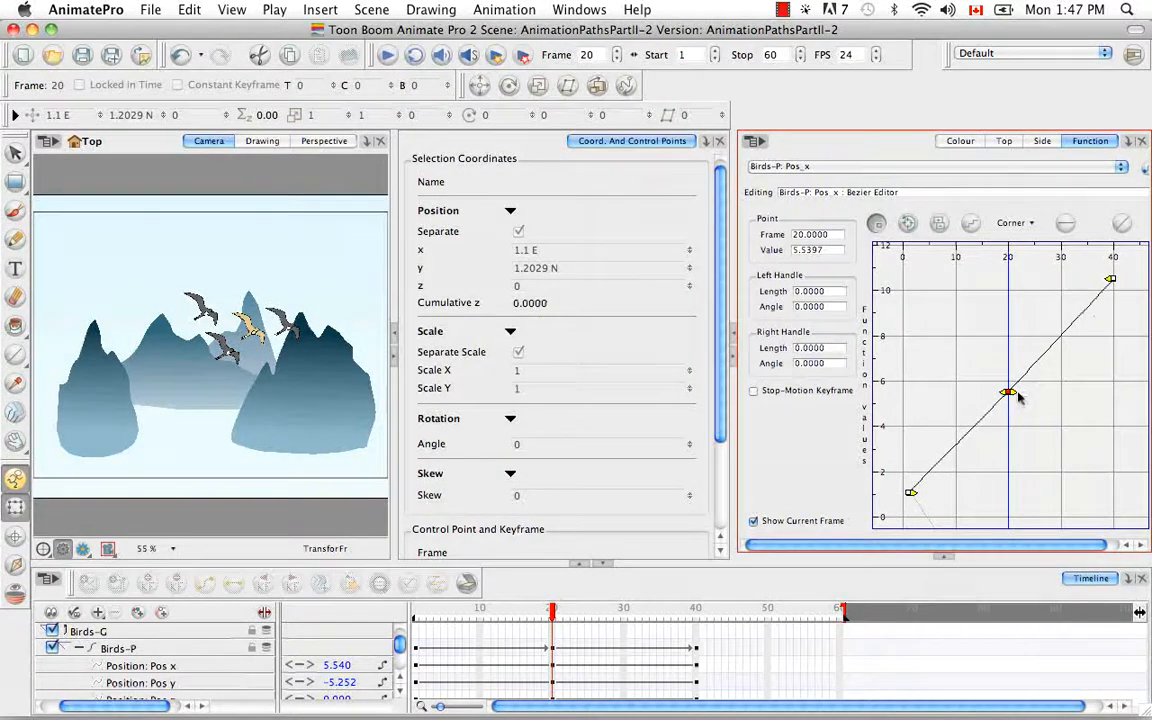
pyautogui.moveTo(1010, 397); pyautogui.dragTo(1070, 425)
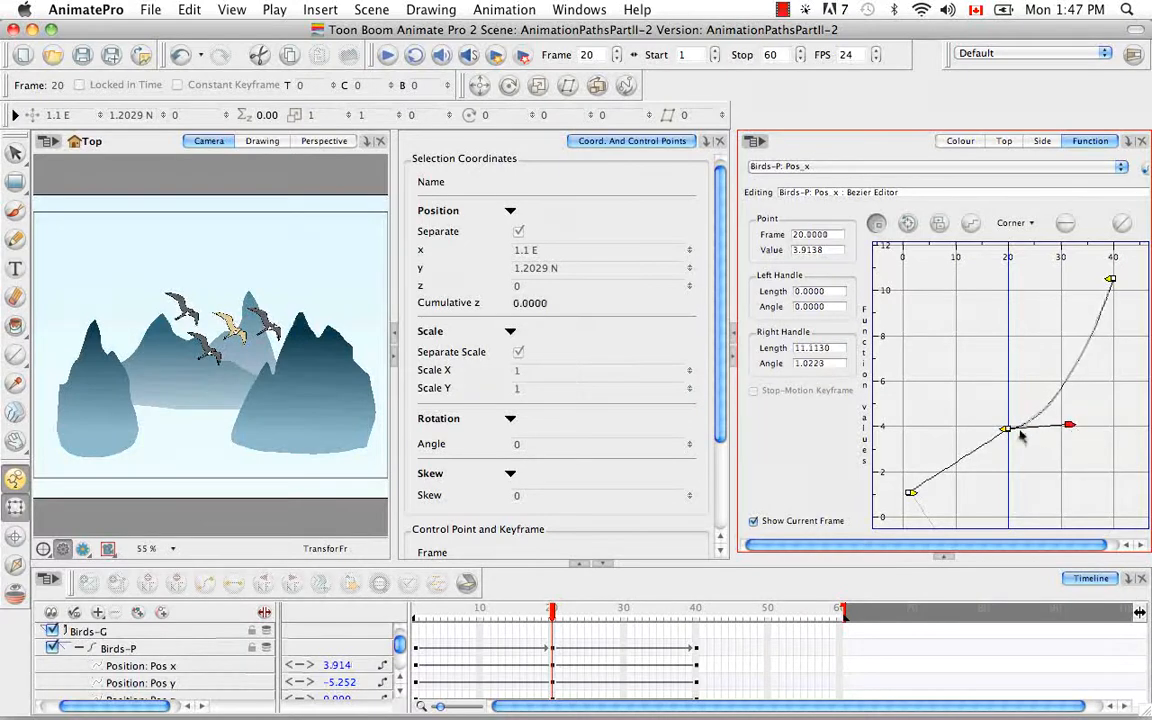
pyautogui.moveTo(914, 496); pyautogui.dragTo(986, 486)
pyautogui.moveTo(1008, 430); pyautogui.dragTo(937, 384)
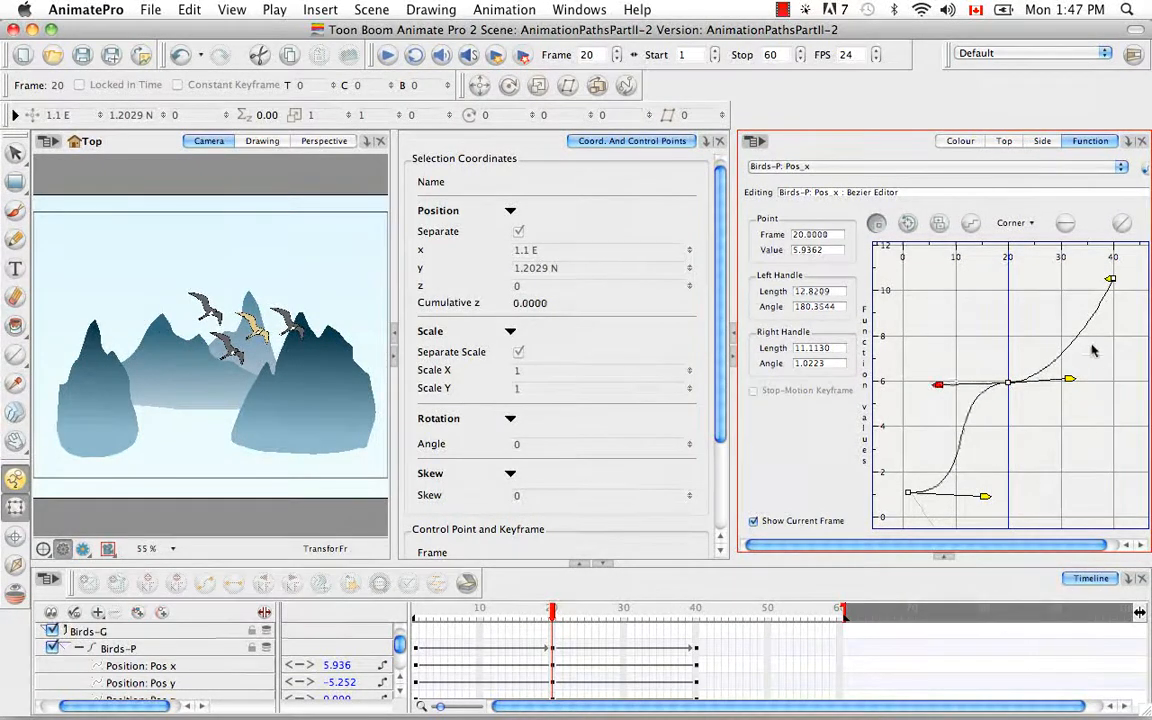
pyautogui.click(1111, 278)
pyautogui.moveTo(1111, 278); pyautogui.dragTo(1042, 279)
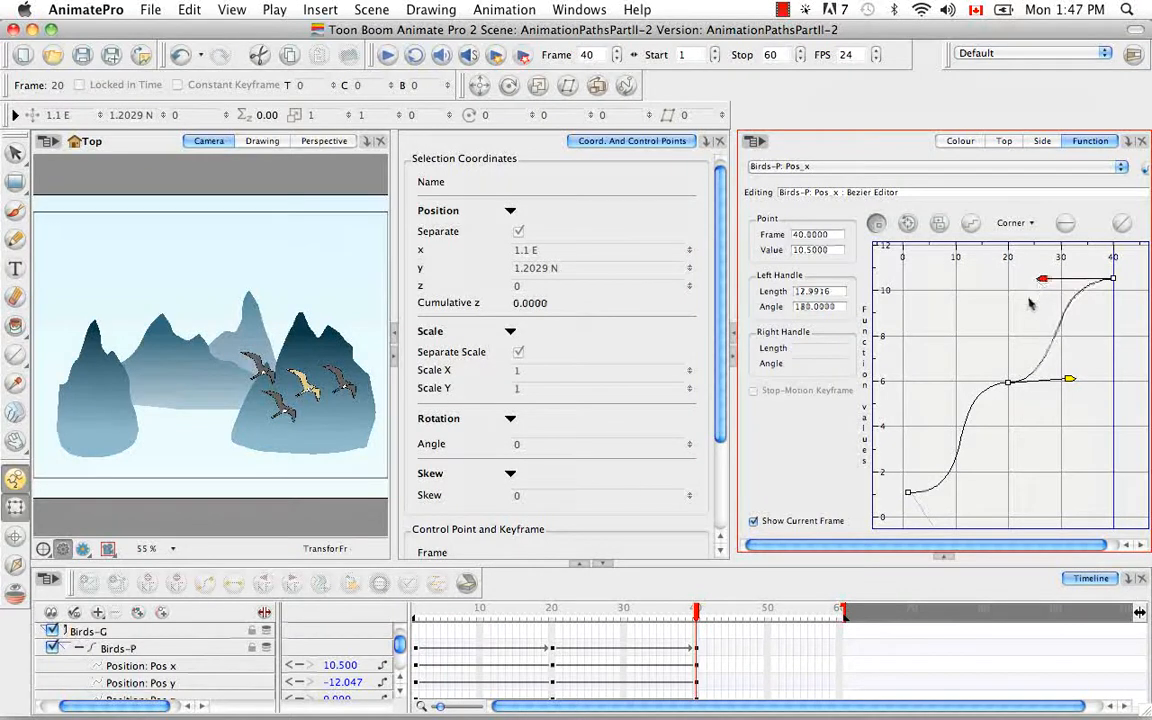
# Select the Birds-P peg to display its path and arrange the Function view with the point settings above the graph
pyautogui.click(153, 650)
pyautogui.click(755, 141)
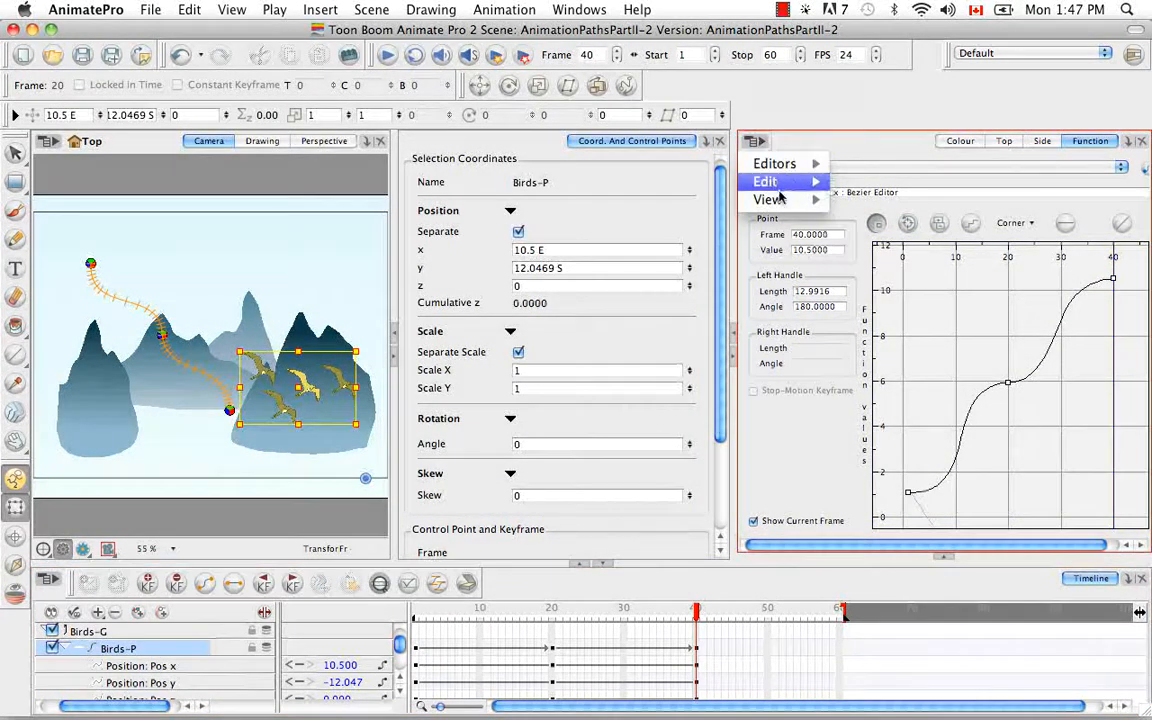
pyautogui.moveTo(772, 199)
pyautogui.click(895, 205)
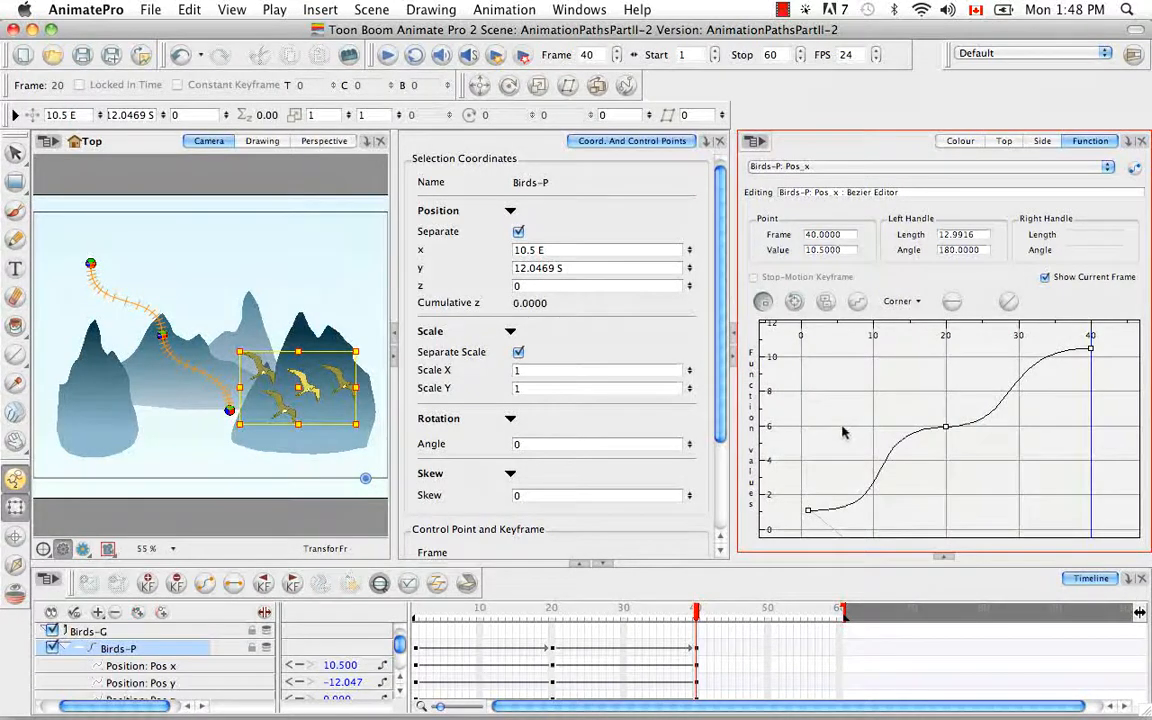
# Scrub the timeline from frame 1 through frame 3 to frame 12 to compare the birds' motion with the Pos_x curve
pyautogui.moveTo(685, 620); pyautogui.dragTo(385, 608)
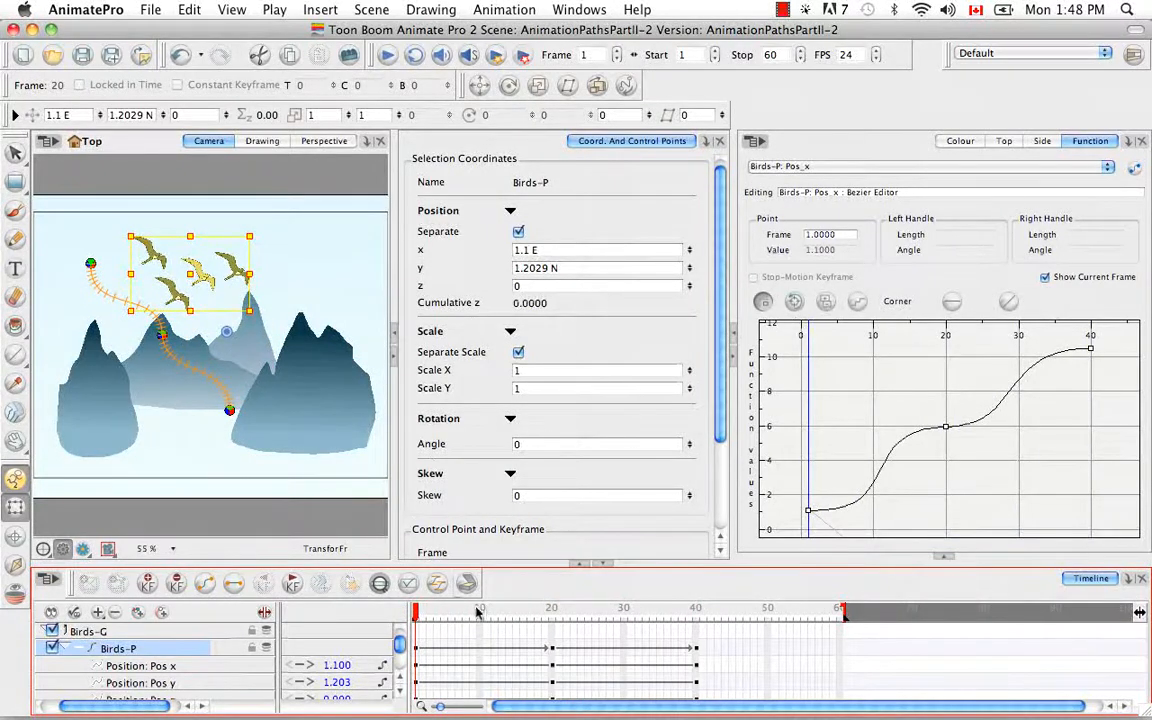
pyautogui.moveTo(415, 616); pyautogui.dragTo(430, 617)
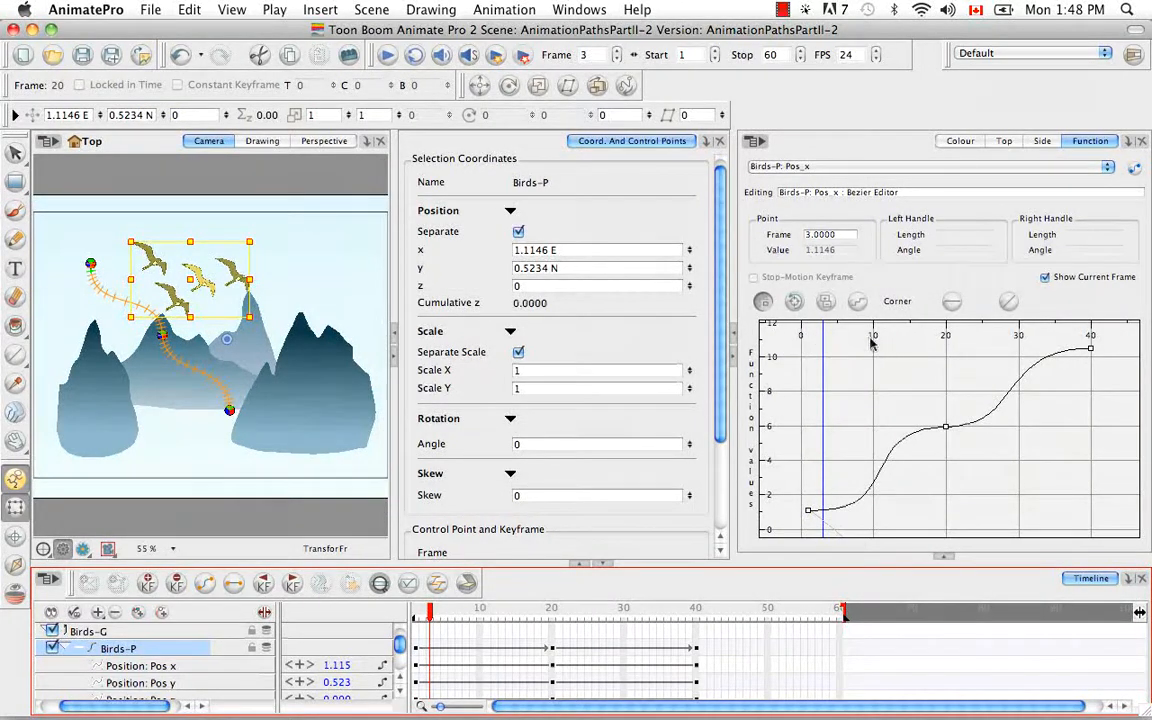
pyautogui.moveTo(433, 622); pyautogui.dragTo(494, 617)
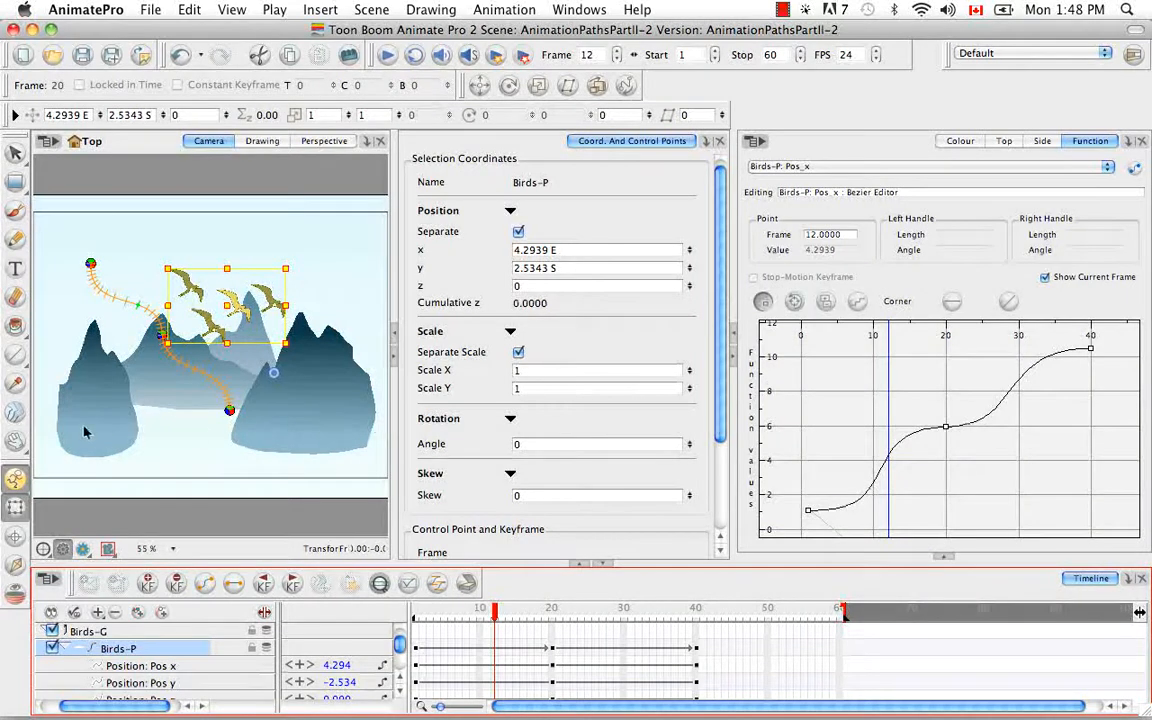
# Lower the Pos_x keyframe at frame 40 to about 1.2, compare frames 20 and 40, and select Birds-P to check the path
pyautogui.click(1089, 350)
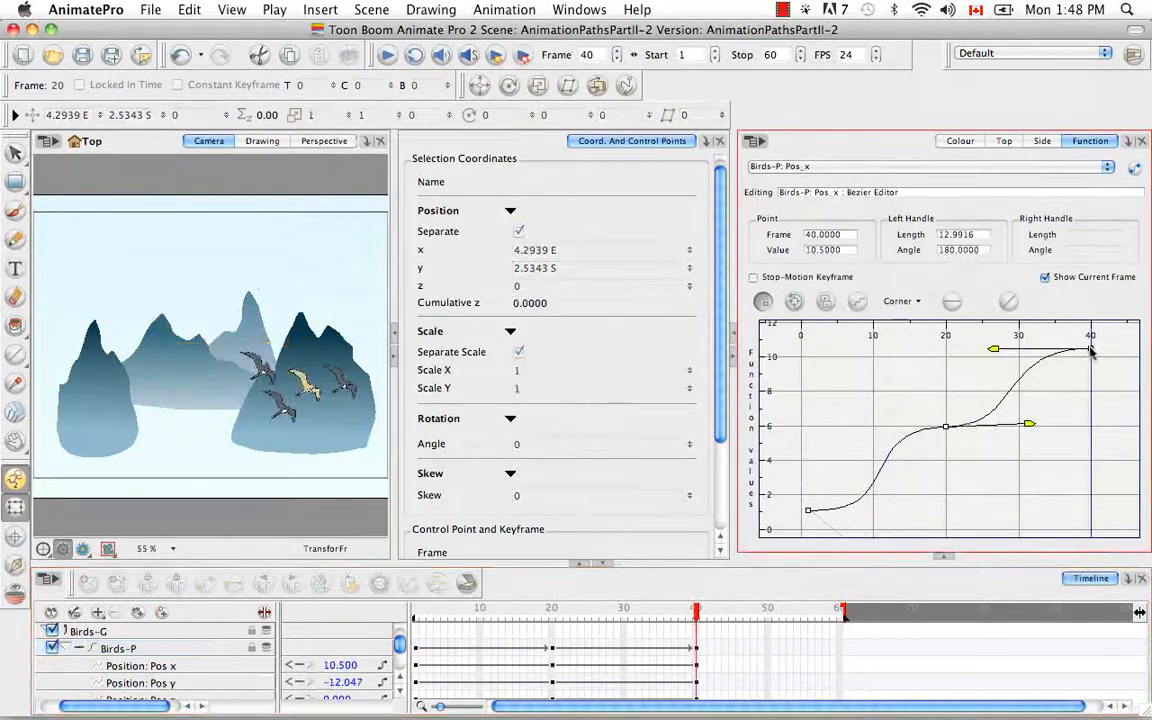
pyautogui.moveTo(1091, 350); pyautogui.dragTo(1097, 491)
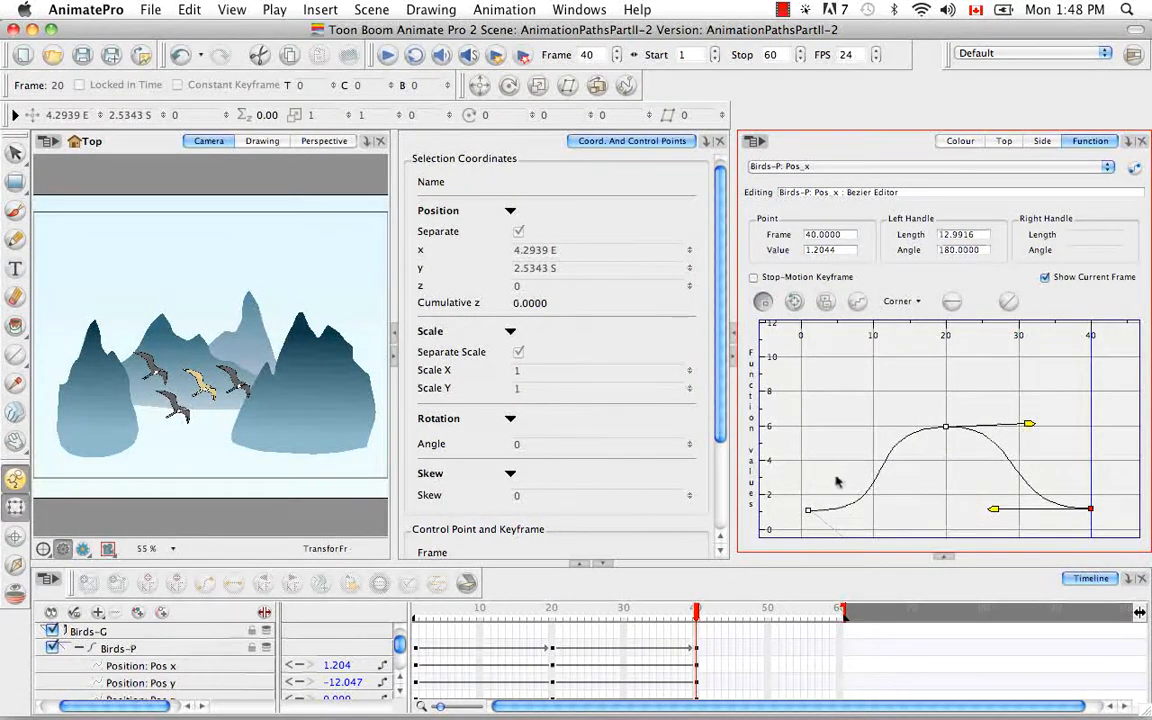
pyautogui.click(945, 426)
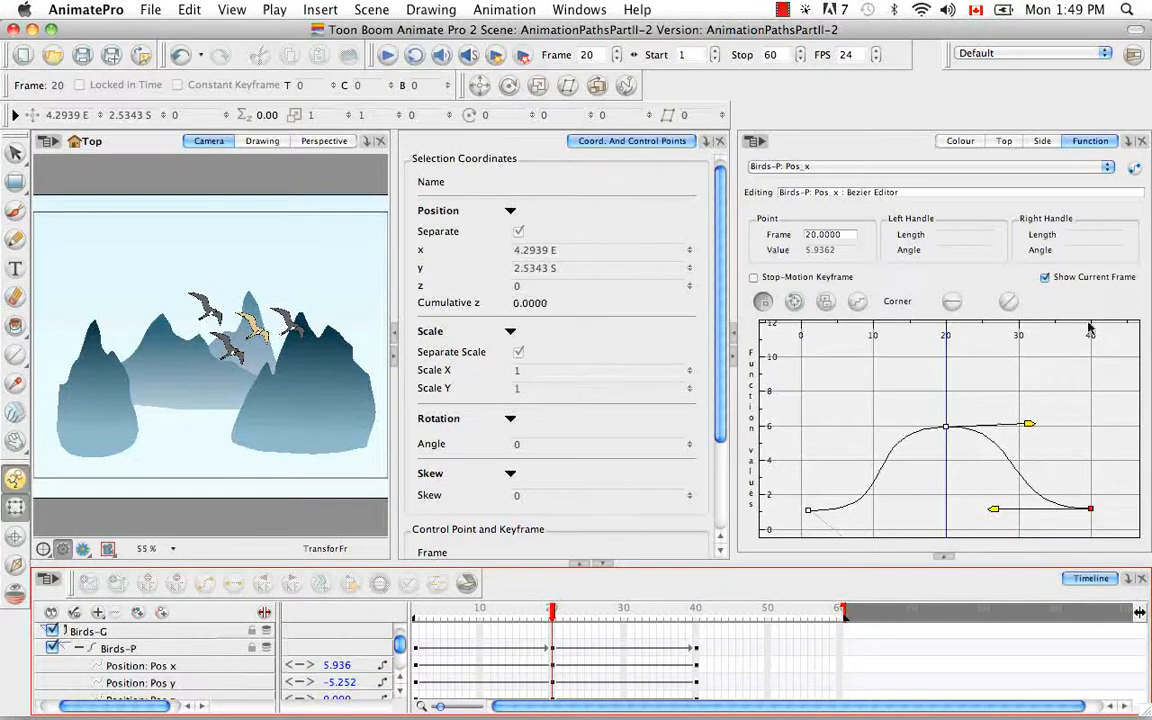
pyautogui.moveTo(553, 612); pyautogui.dragTo(697, 612)
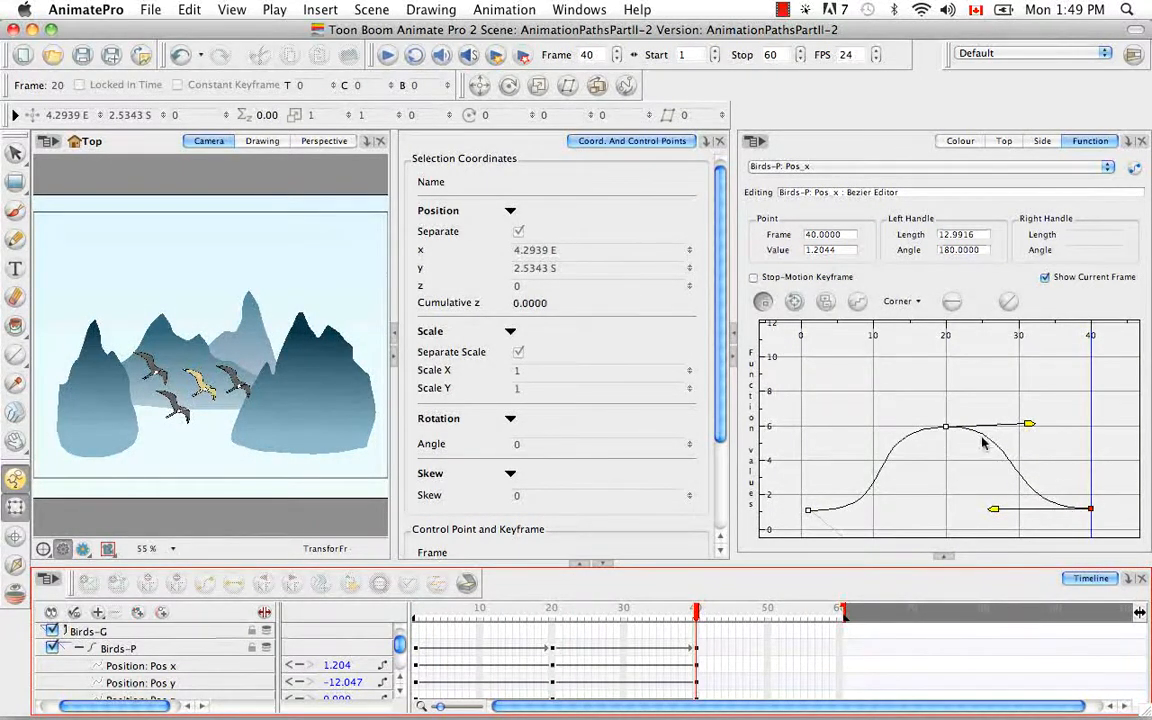
pyautogui.click(128, 646)
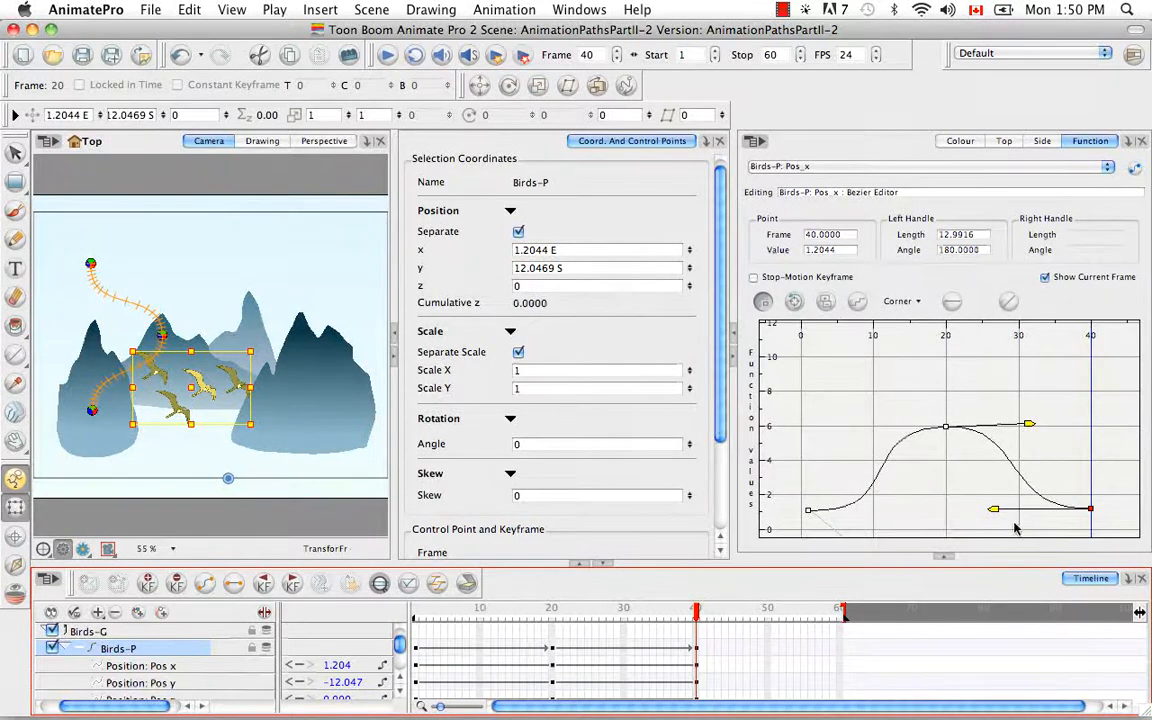
# Raise the Pos_x keyframe at frame 40 to about 9.98 and align the handles to straighten the segment from frame 20 to 40
pyautogui.moveTo(1090, 508); pyautogui.dragTo(1090, 357)
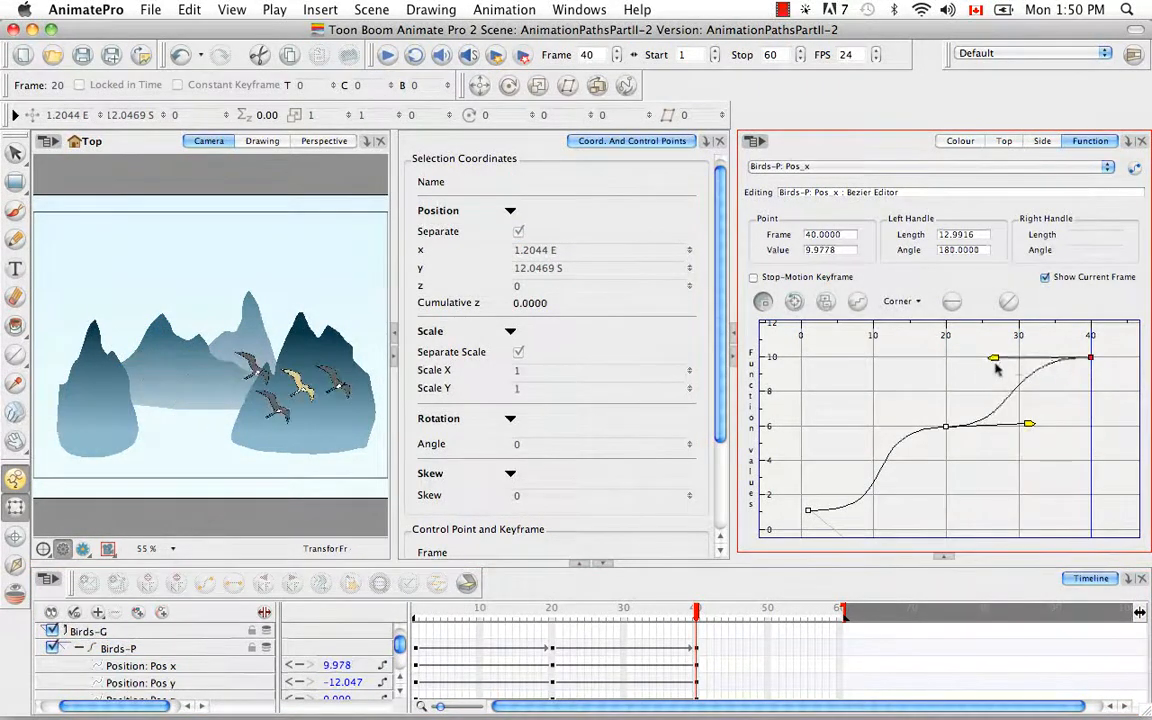
pyautogui.moveTo(994, 359); pyautogui.dragTo(1003, 405)
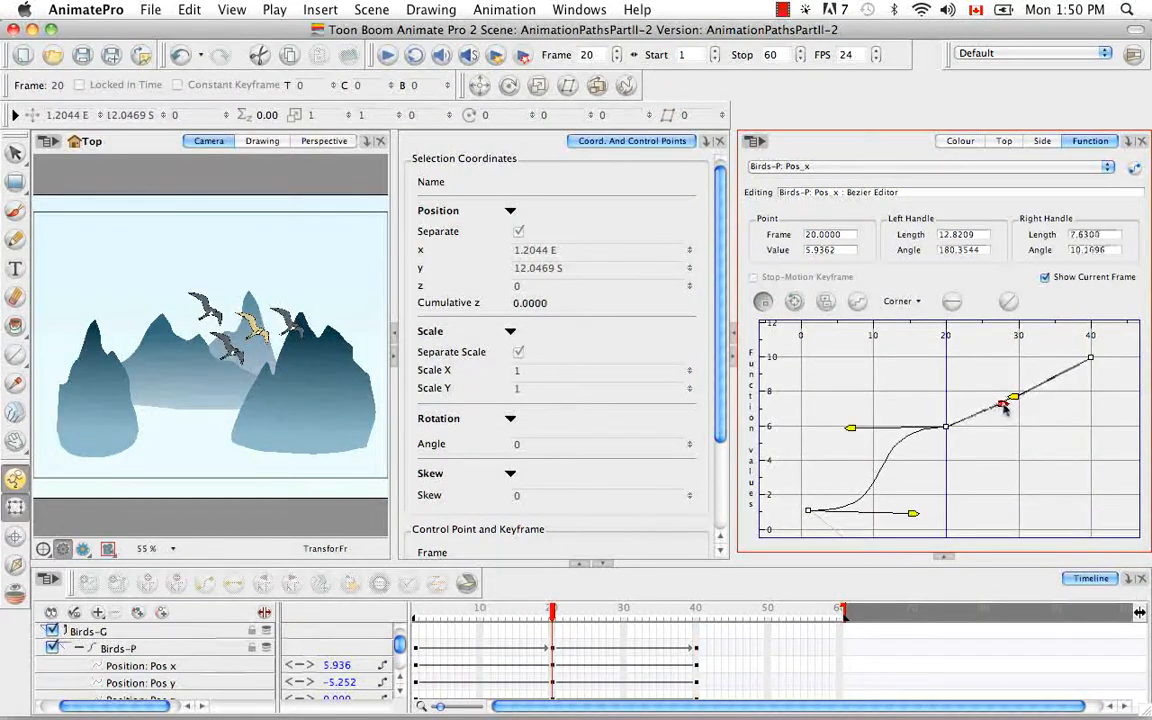
pyautogui.moveTo(850, 427); pyautogui.dragTo(866, 463)
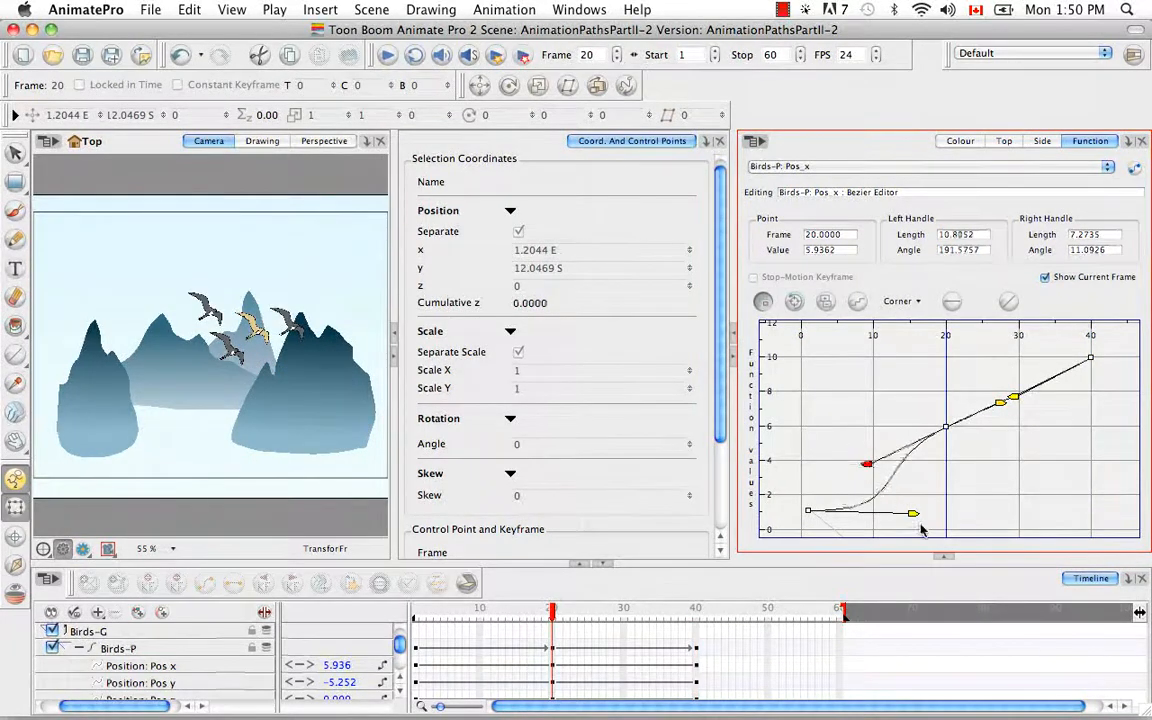
pyautogui.click(946, 427)
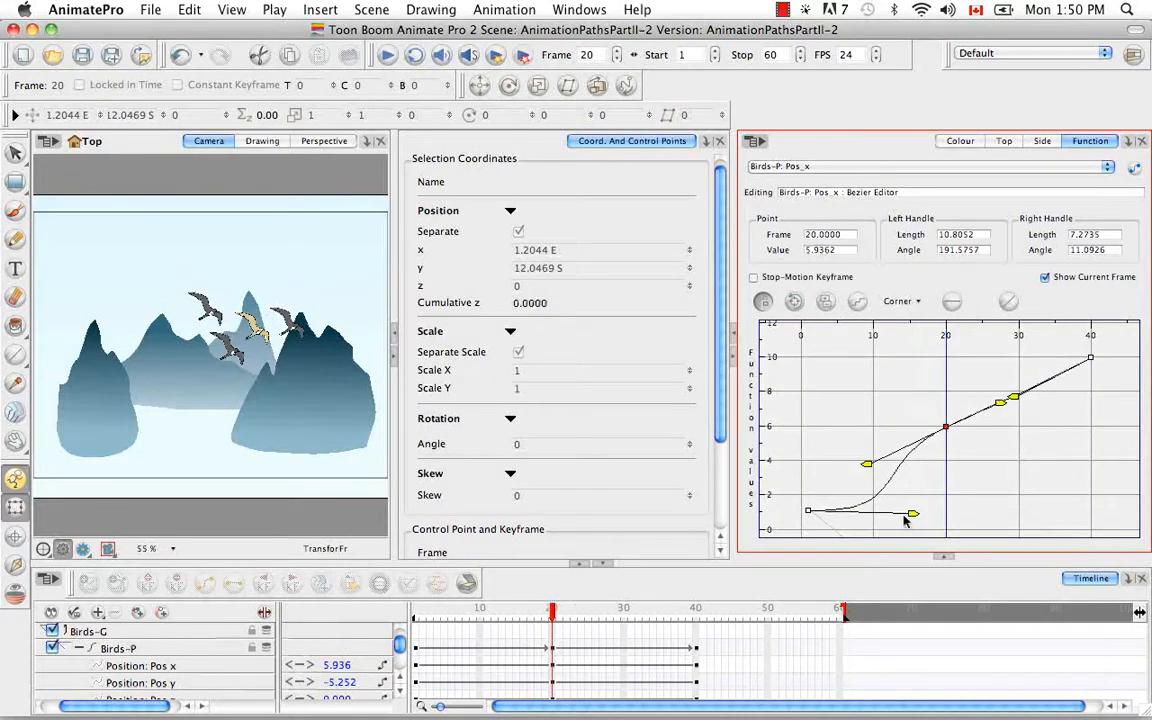
# Straighten the Pos_x segment from frame 1 to 20, place the frame 20 keyframe at about 5.36, and select Birds-P to check its path
pyautogui.moveTo(910, 514); pyautogui.dragTo(870, 475)
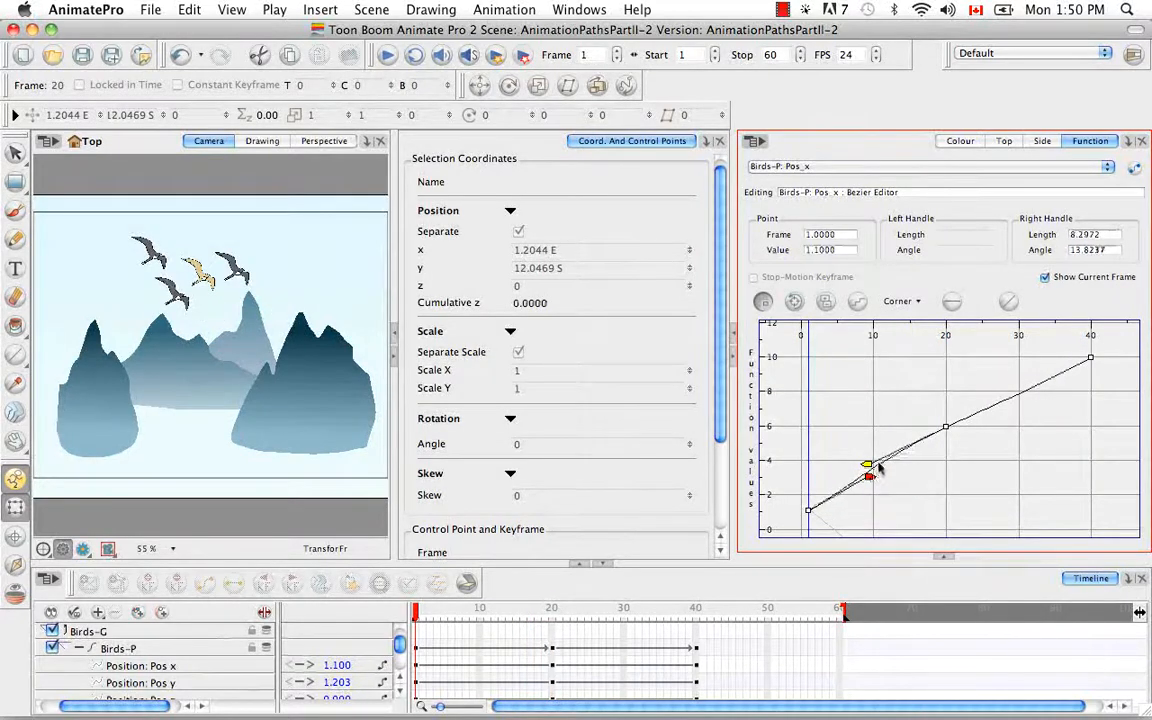
pyautogui.click(878, 466)
pyautogui.moveTo(921, 399); pyautogui.dragTo(946, 432)
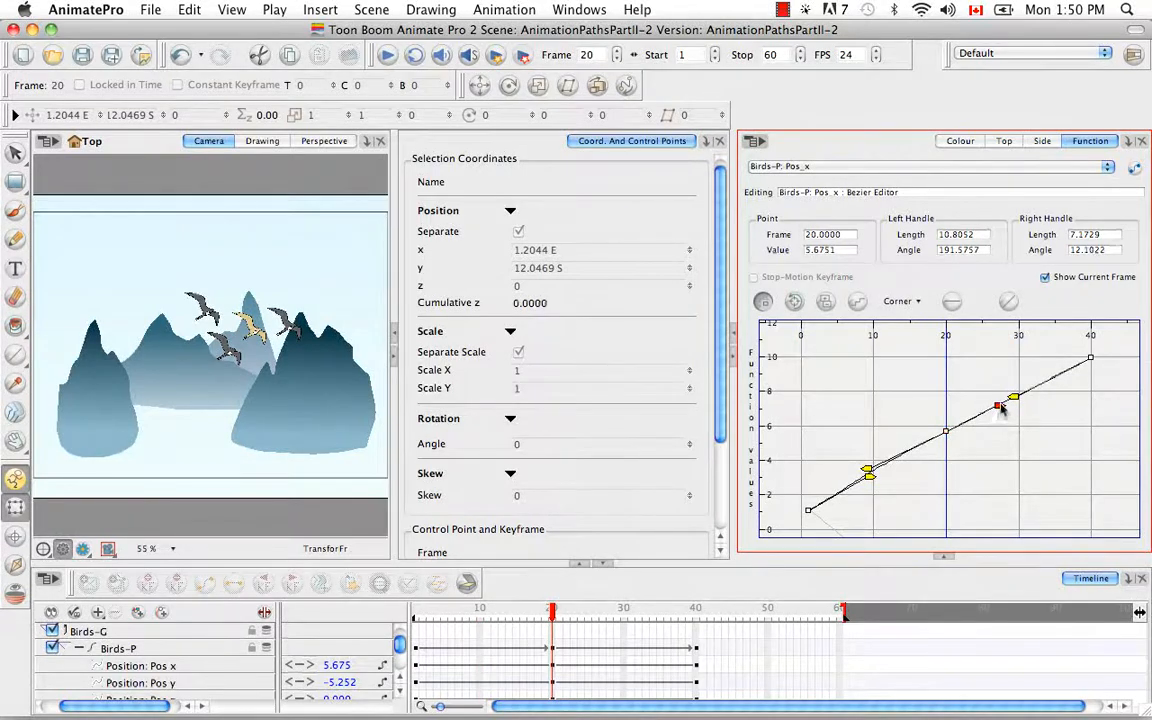
pyautogui.moveTo(870, 476)
pyautogui.mouseDown()
pyautogui.moveTo(858, 490)
pyautogui.moveTo(869, 473)
pyautogui.mouseUp()
pyautogui.click(988, 429)
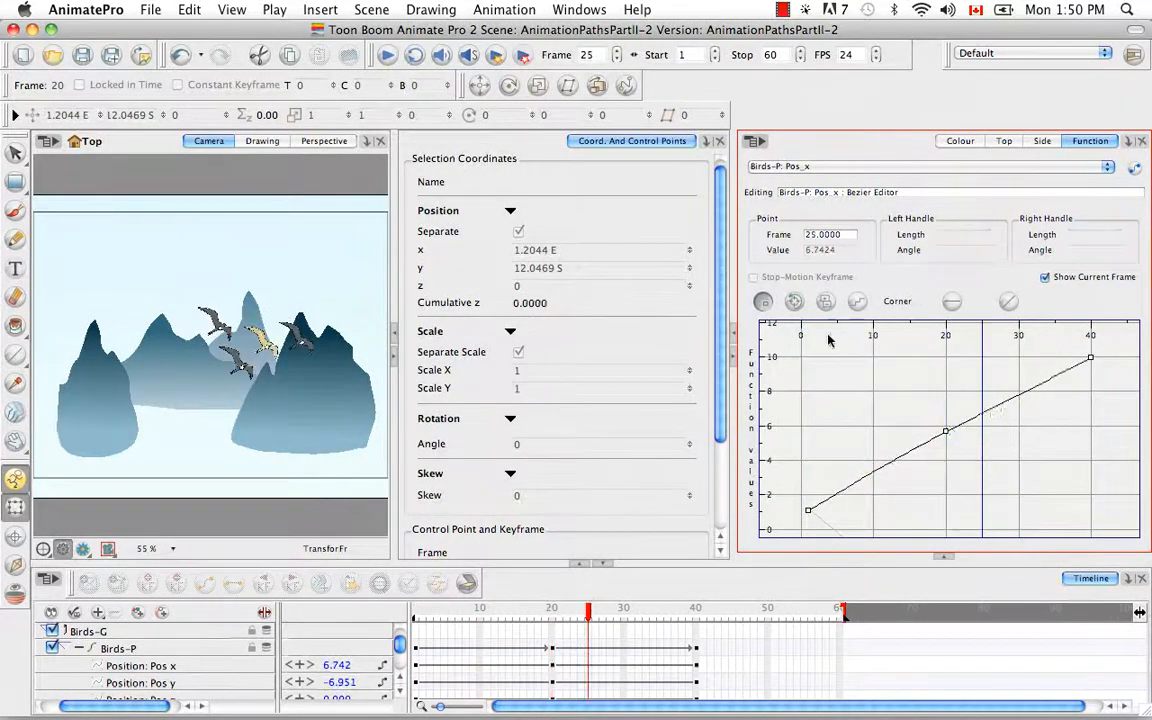
pyautogui.click(152, 648)
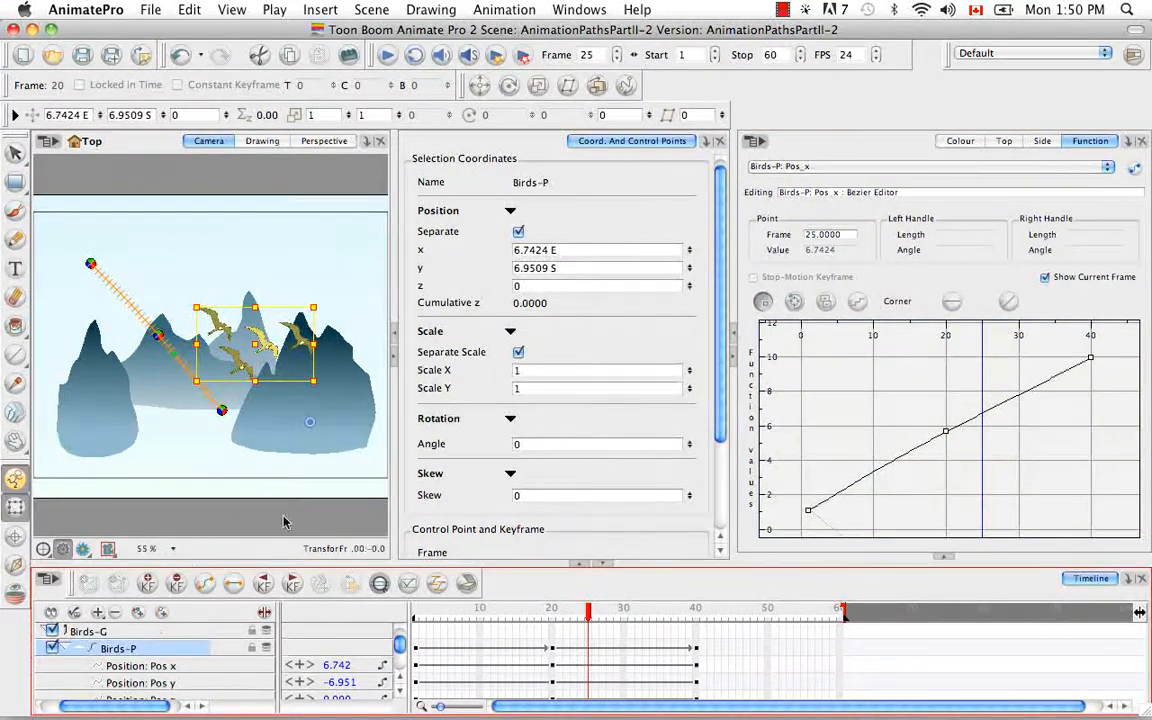
pyautogui.click(946, 435)
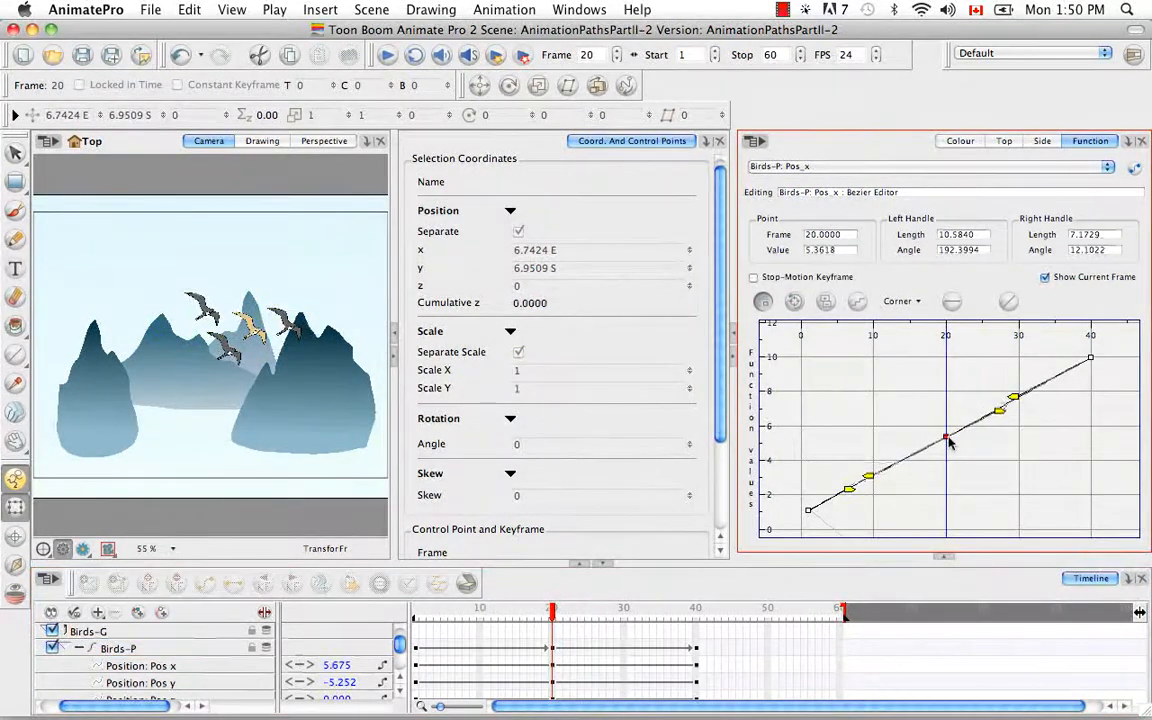
pyautogui.click(168, 648)
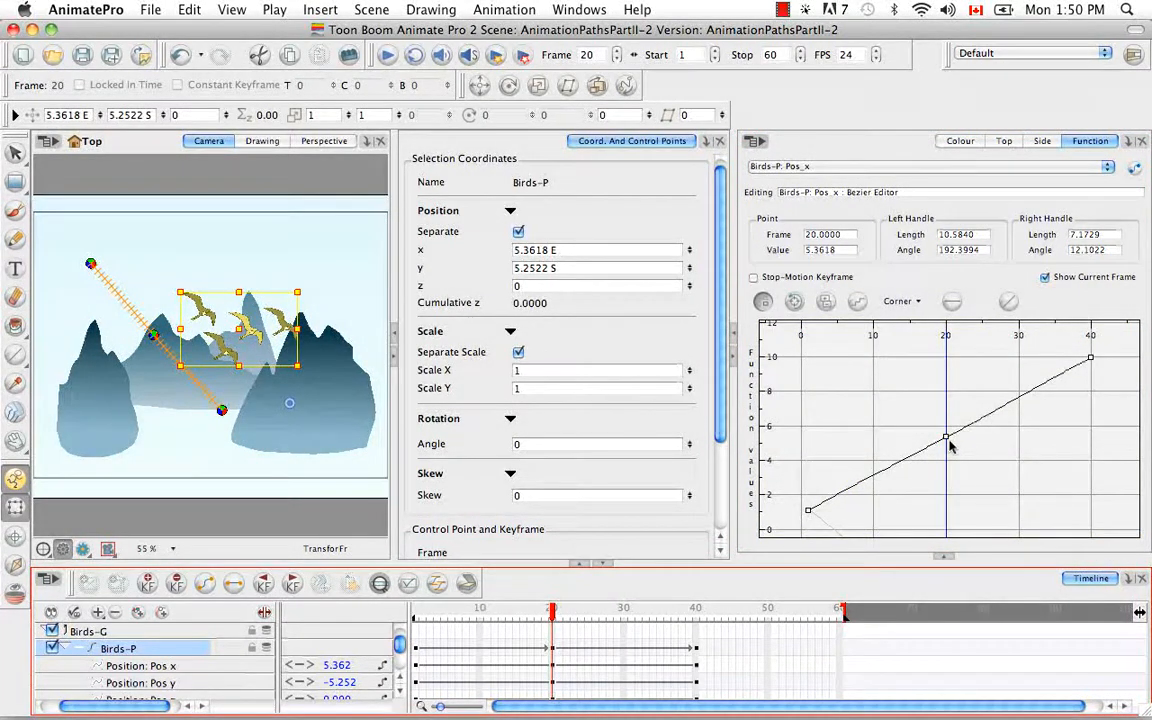
# Lower the Pos_x keyframe at frame 20 to about 3.9 and adjust the handles at frames 1 and 40 to smooth the curve
pyautogui.moveTo(947, 441); pyautogui.dragTo(948, 468)
pyautogui.click(205, 655)
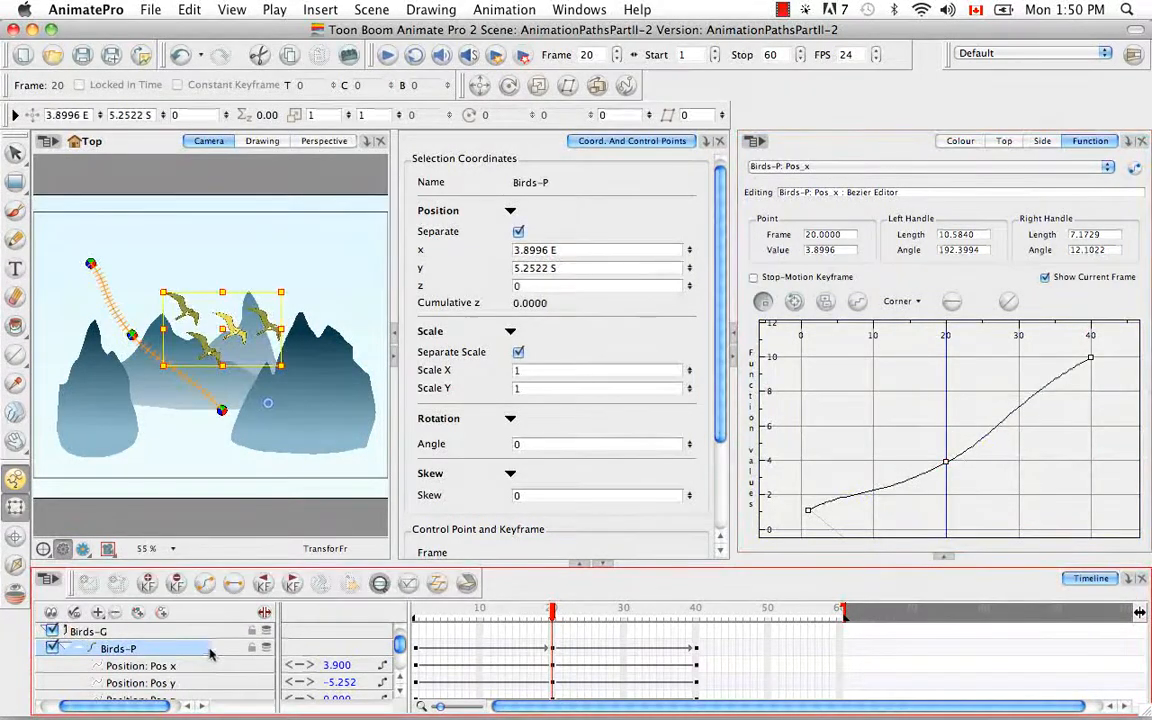
pyautogui.click(809, 509)
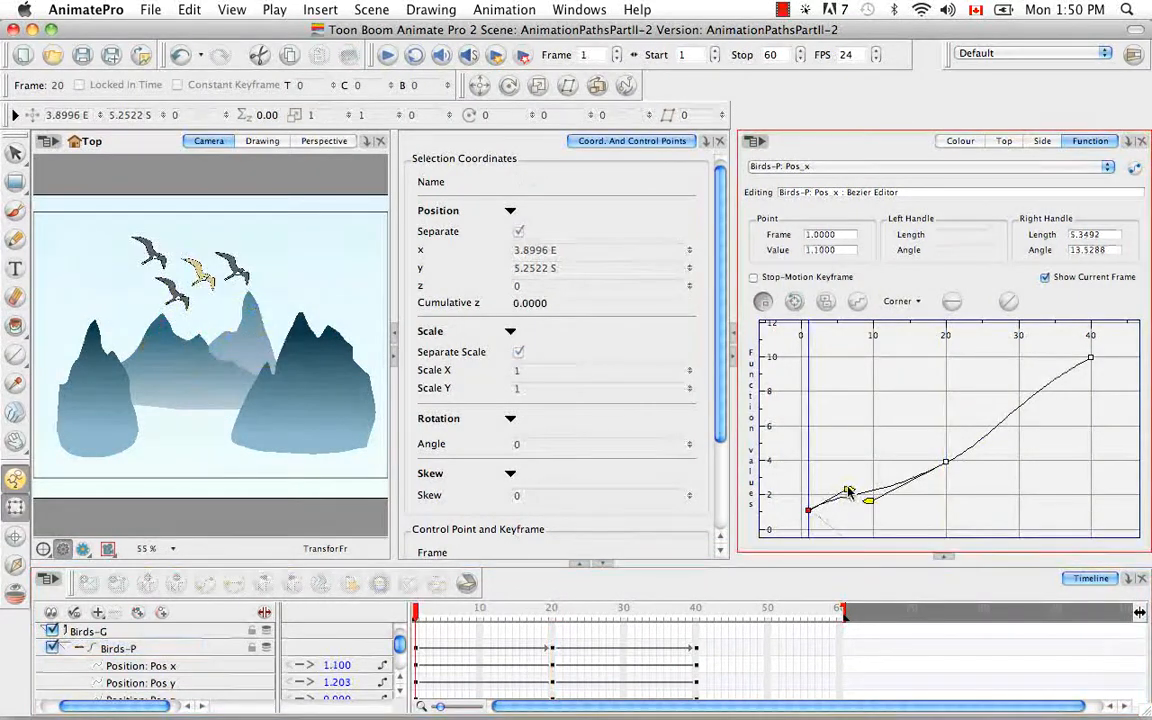
pyautogui.moveTo(848, 492); pyautogui.dragTo(845, 510)
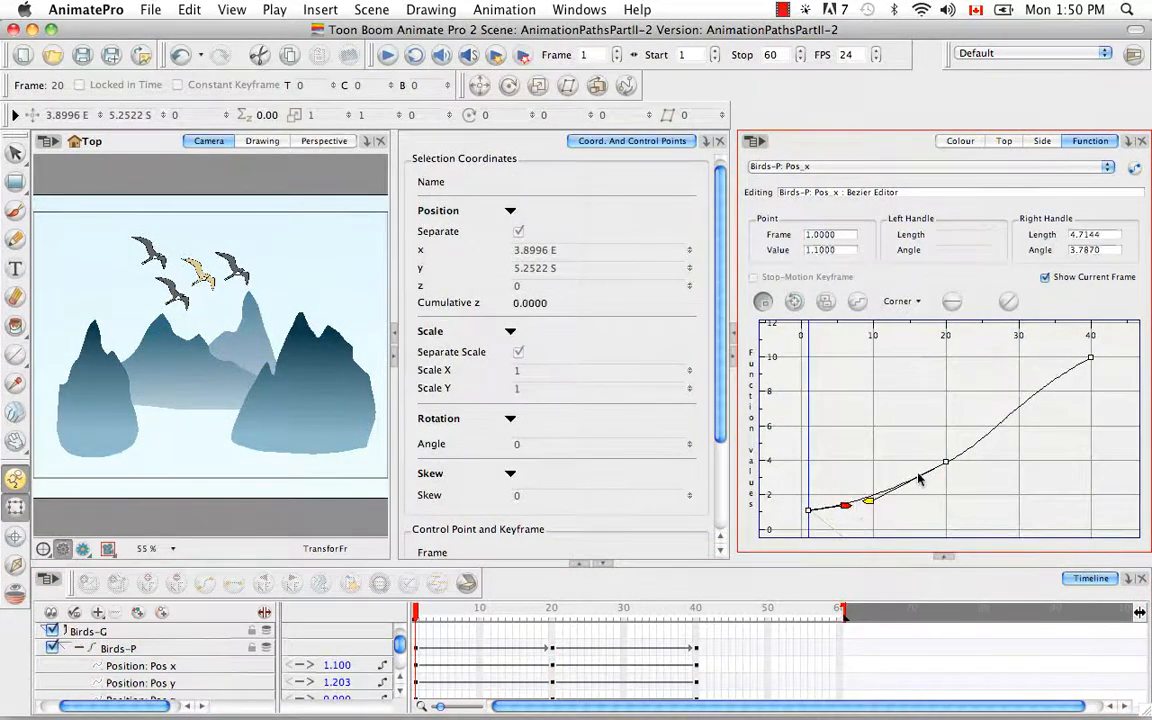
pyautogui.click(946, 462)
pyautogui.moveTo(1014, 396); pyautogui.dragTo(1062, 385)
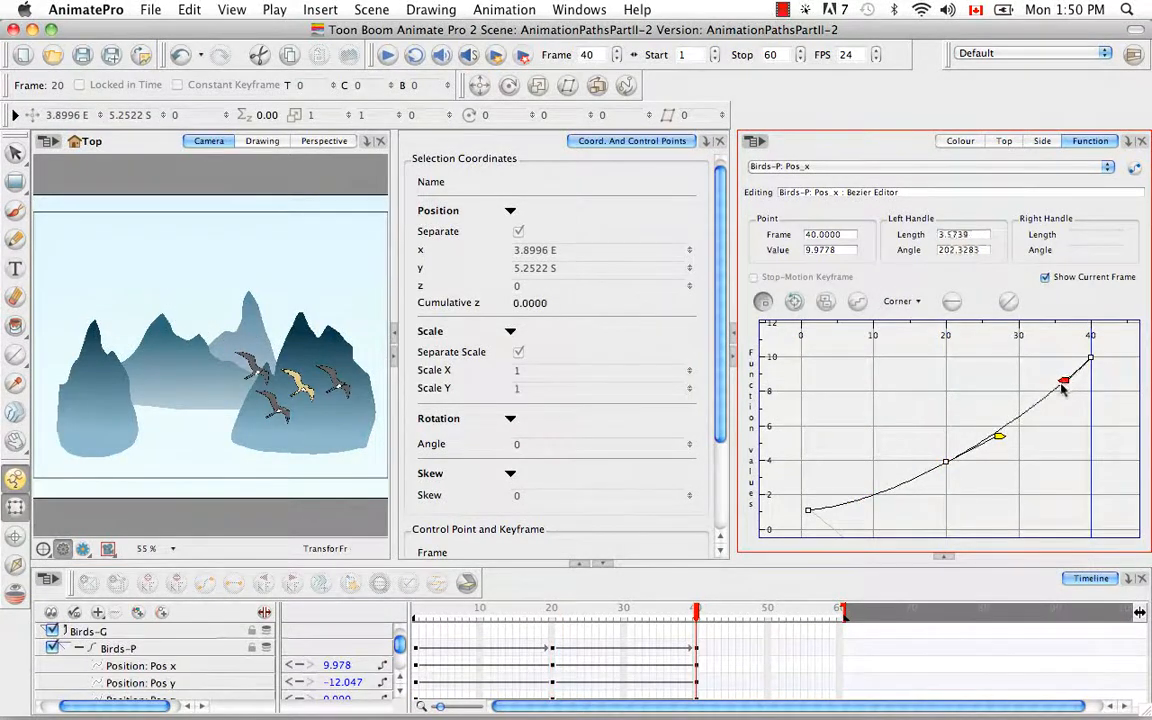
# Lower the Pos_x keyframe at frame 20 to about 2.65 and adjust its left handle to smooth the segment from frame 1
pyautogui.click(946, 462)
pyautogui.moveTo(947, 462); pyautogui.dragTo(948, 473)
pyautogui.moveTo(845, 505); pyautogui.dragTo(893, 515)
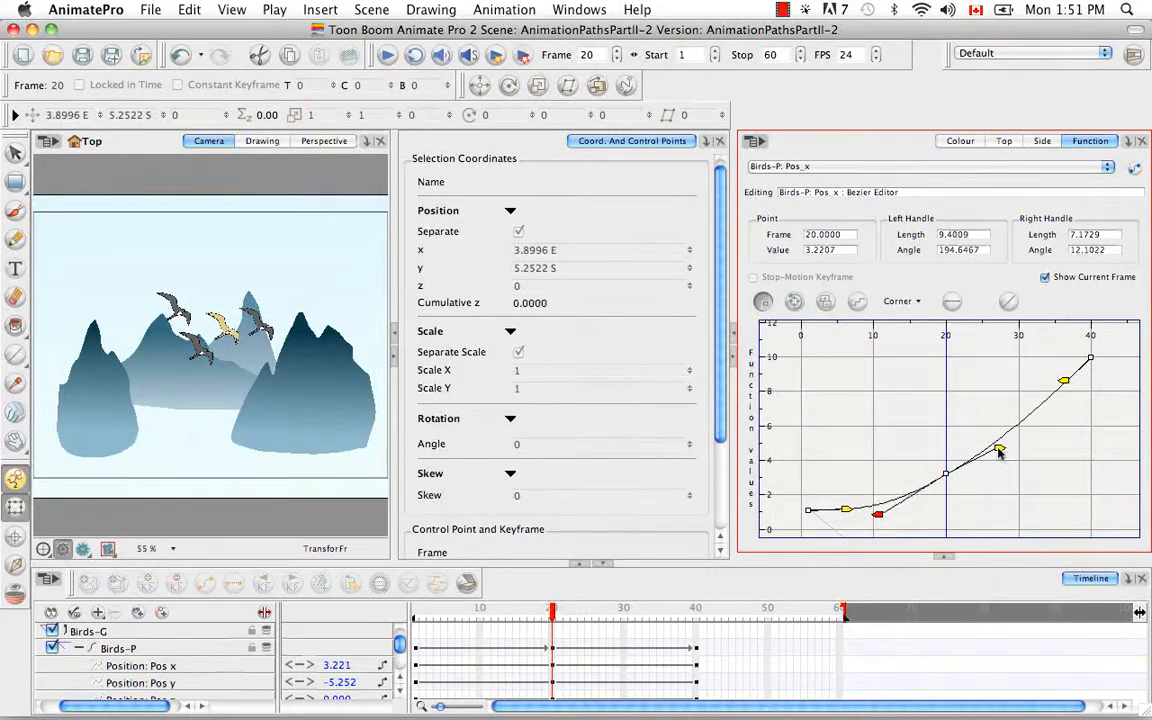
pyautogui.click(880, 518)
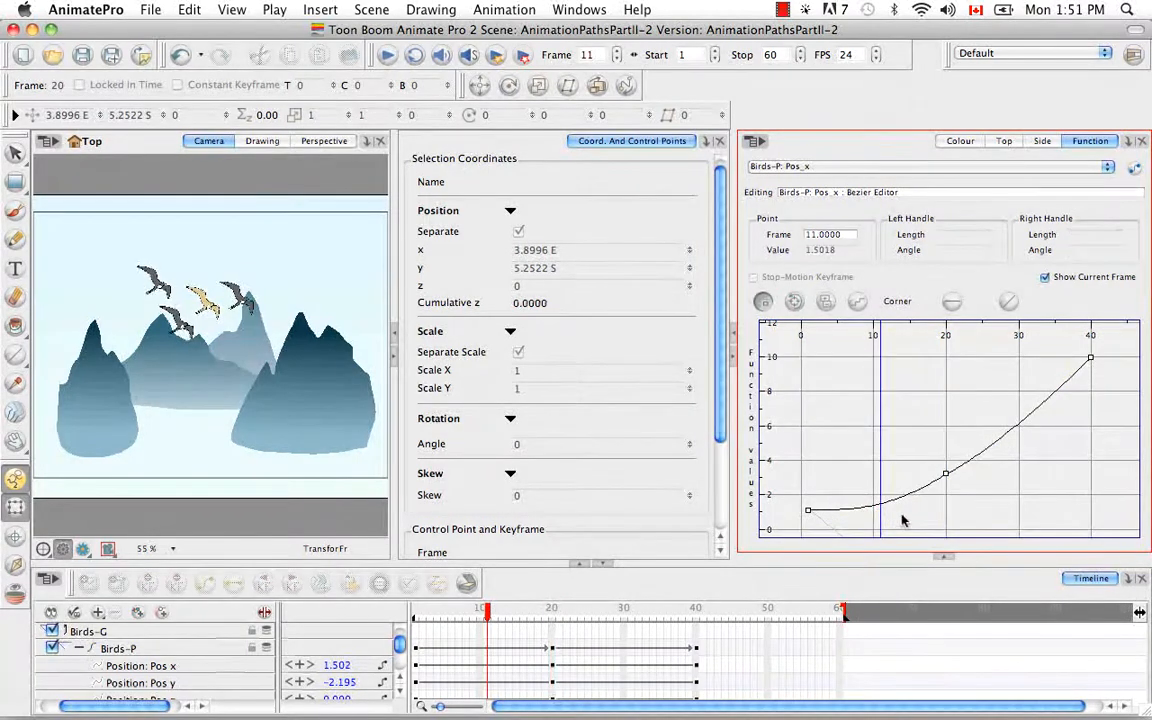
pyautogui.click(945, 472)
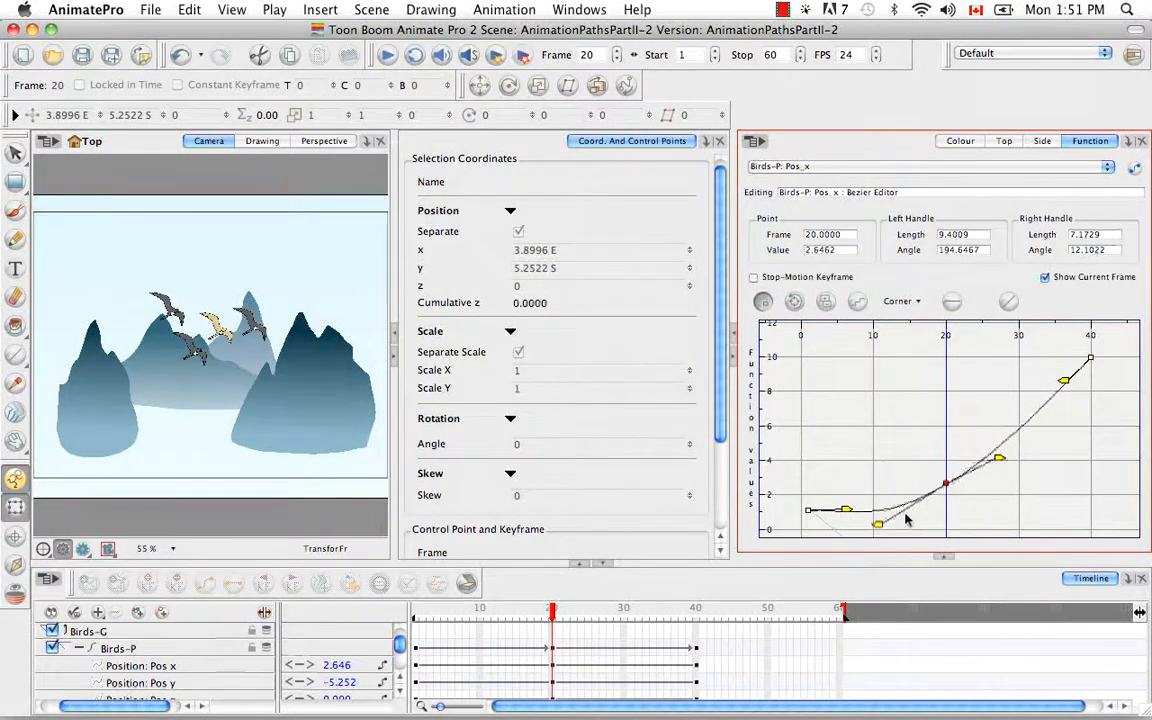
pyautogui.moveTo(878, 523)
pyautogui.mouseDown()
pyautogui.moveTo(869, 530)
pyautogui.moveTo(868, 514)
pyautogui.moveTo(879, 514)
pyautogui.mouseUp()
pyautogui.click(932, 514)
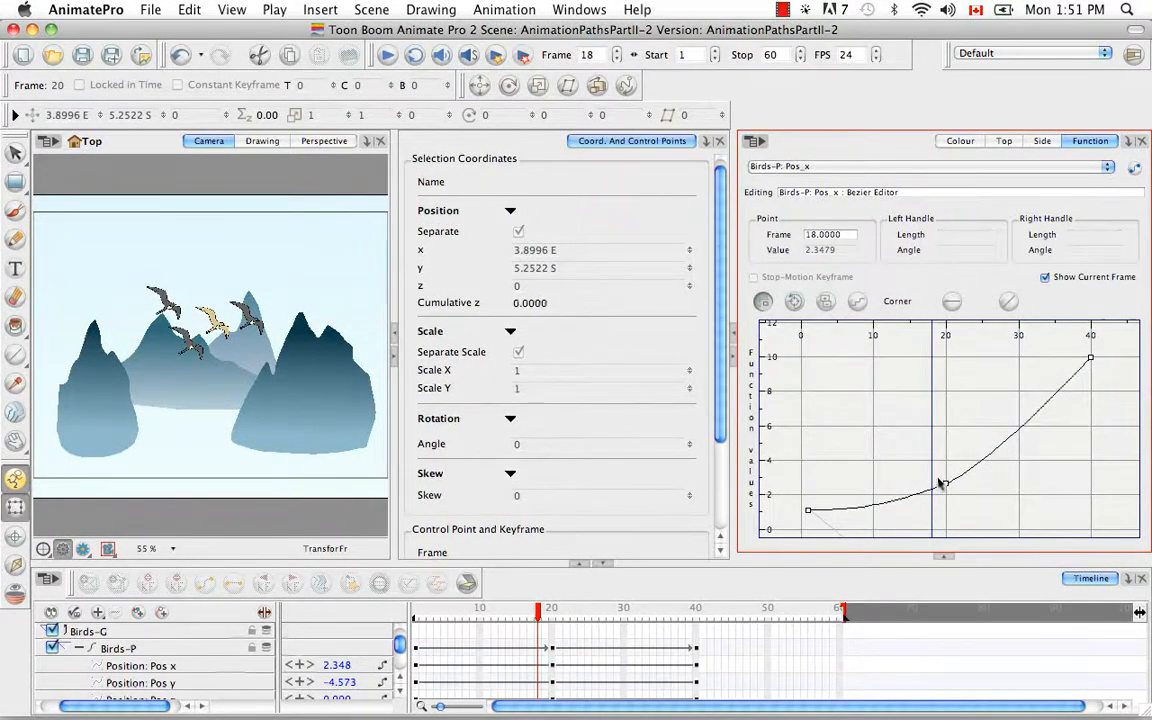
# Pull the frame 40 keyframe's left handle down to bow the Pos_x curve, and select Birds-P to check its path
pyautogui.click(945, 484)
pyautogui.moveTo(1067, 383); pyautogui.dragTo(1065, 409)
pyautogui.click(1049, 446)
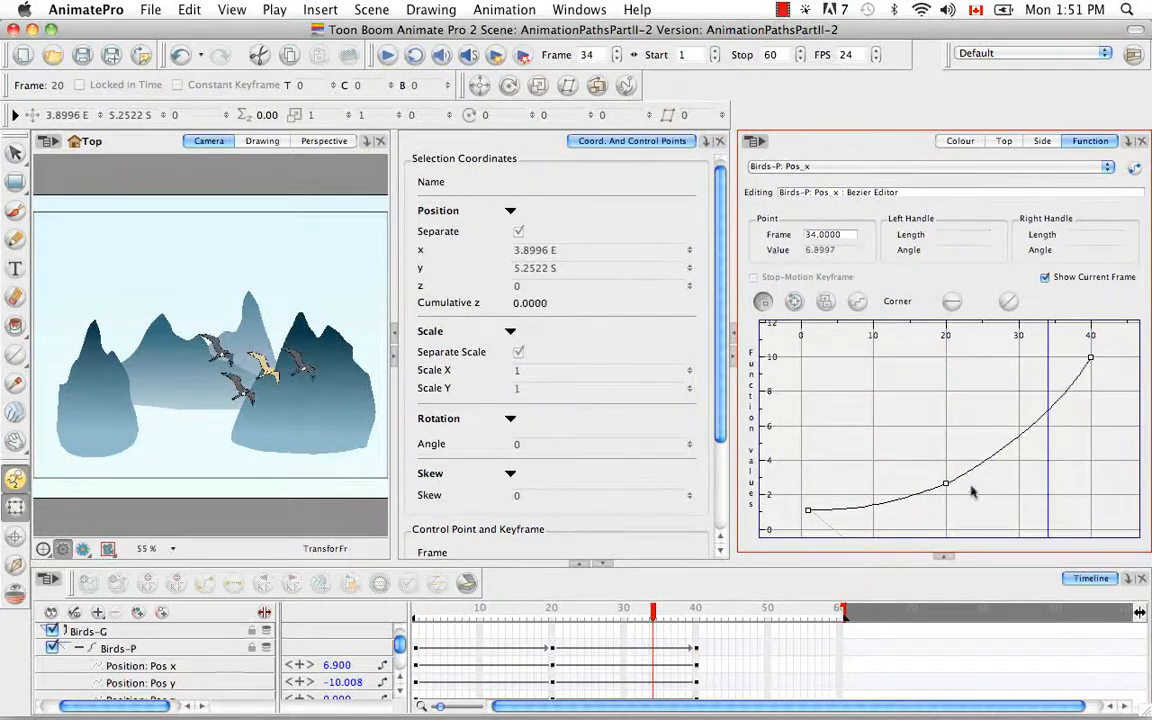
pyautogui.click(144, 648)
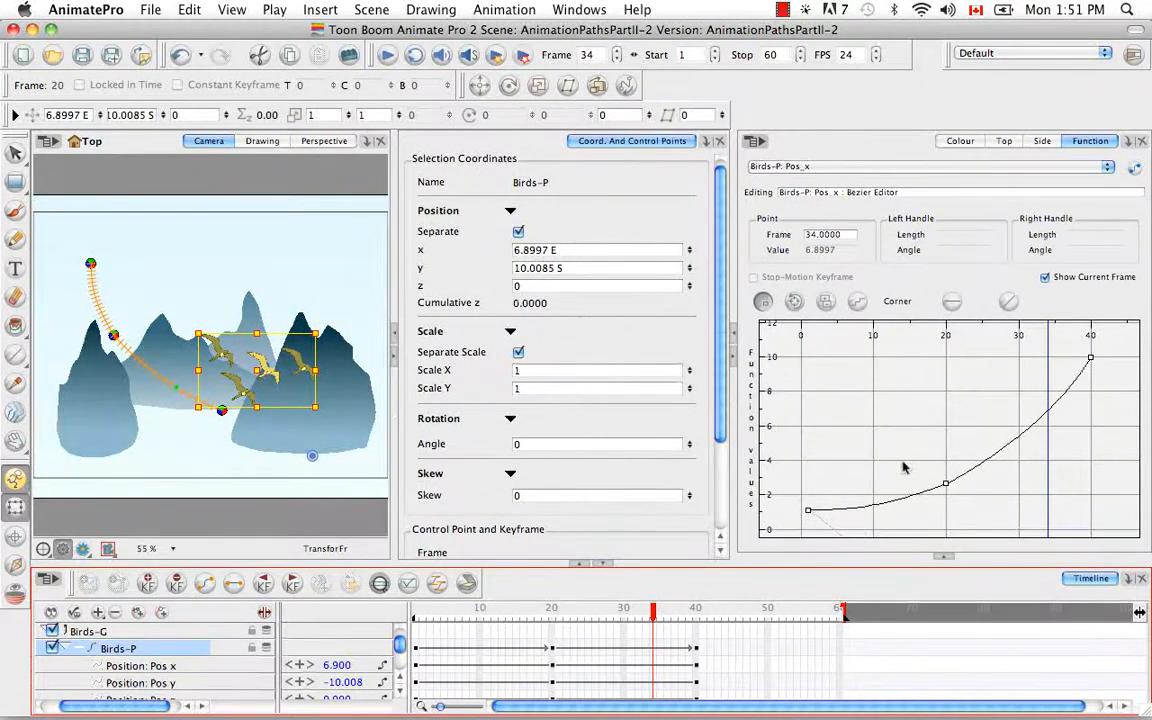
# Play the birds' animation twice from frame 1 to review the motion
pyautogui.click(416, 614)
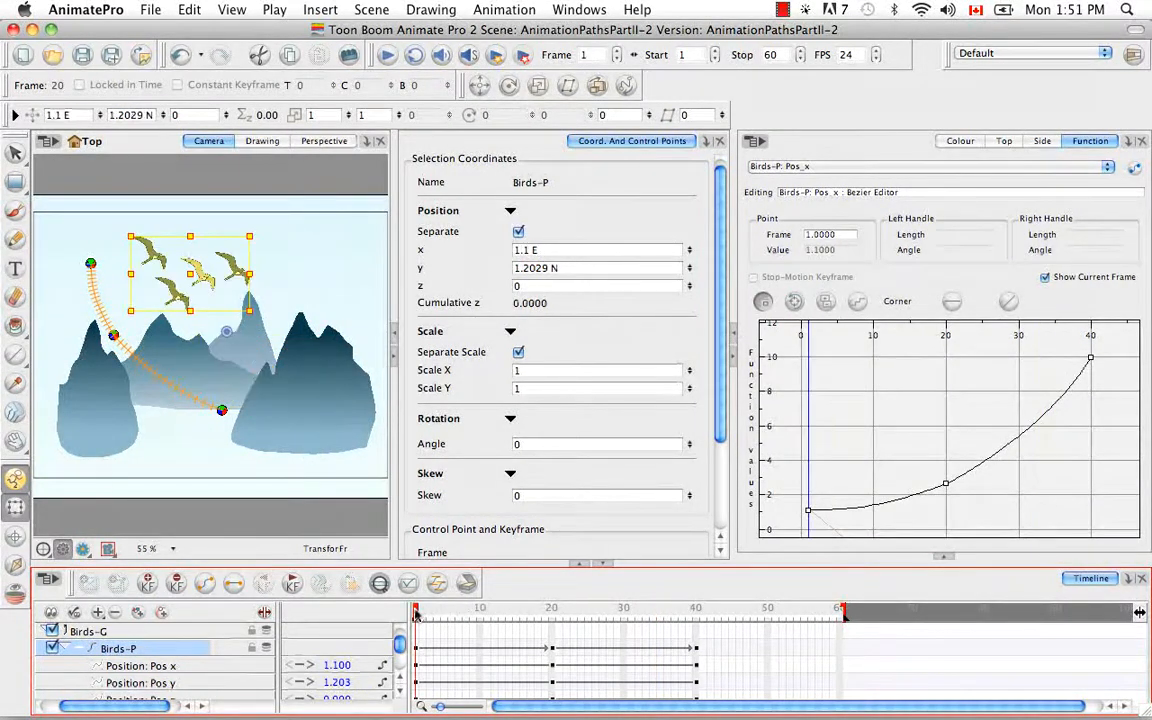
pyautogui.click(386, 54)
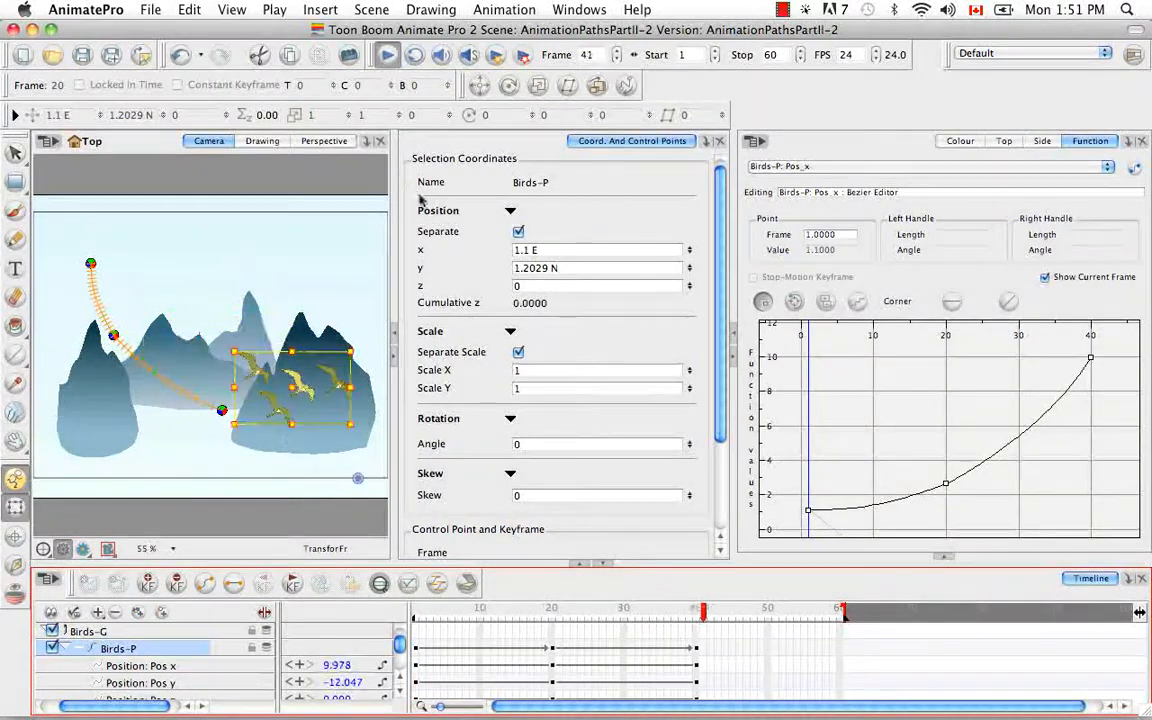
pyautogui.click(416, 614)
pyautogui.click(386, 54)
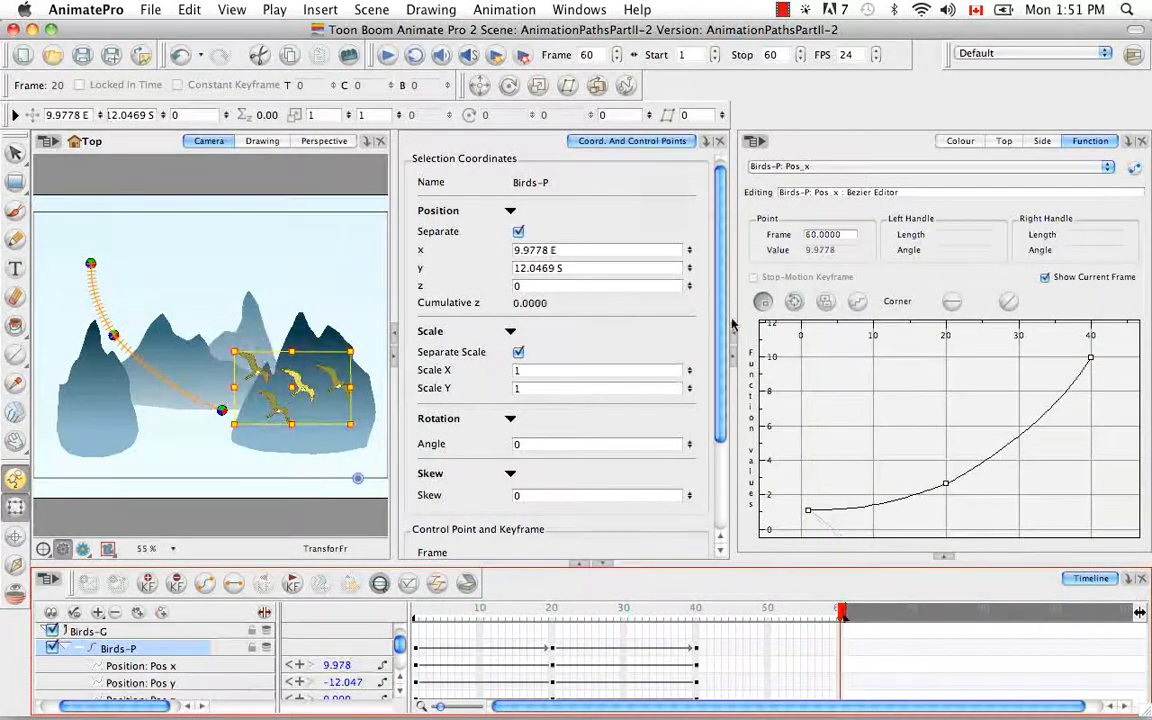
# Lower the Pos_x keyframe at frame 20 to about 2.49 and shorten its left handle slightly
pyautogui.click(948, 488)
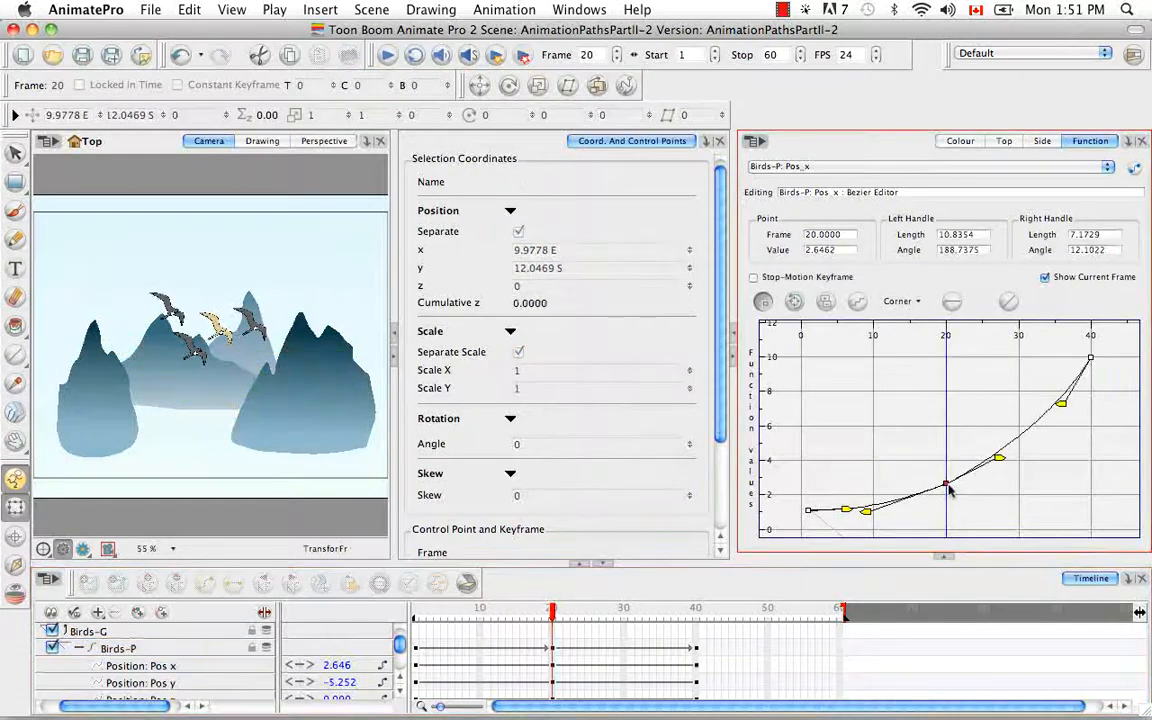
pyautogui.moveTo(948, 488); pyautogui.dragTo(948, 491)
pyautogui.moveTo(866, 512)
pyautogui.mouseDown()
pyautogui.moveTo(882, 519)
pyautogui.moveTo(872, 511)
pyautogui.mouseUp()
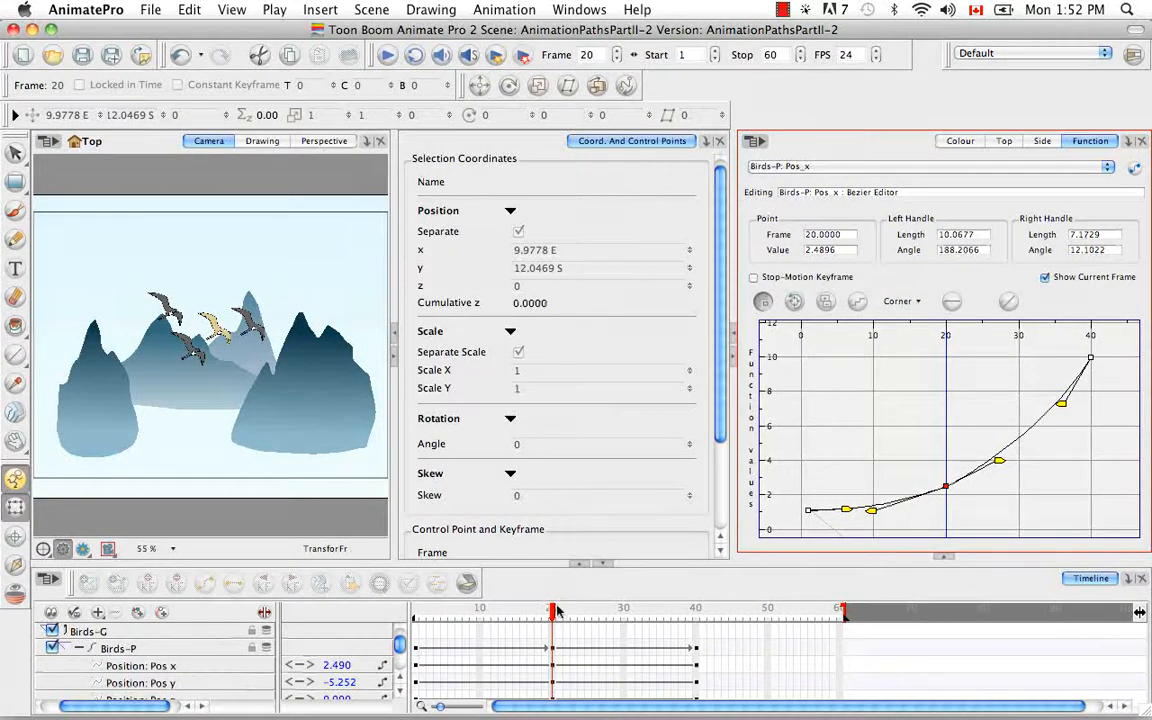
# Go to frame 5 on the Pos_x function and add a keyframe there
pyautogui.moveTo(555, 617); pyautogui.dragTo(480, 610)
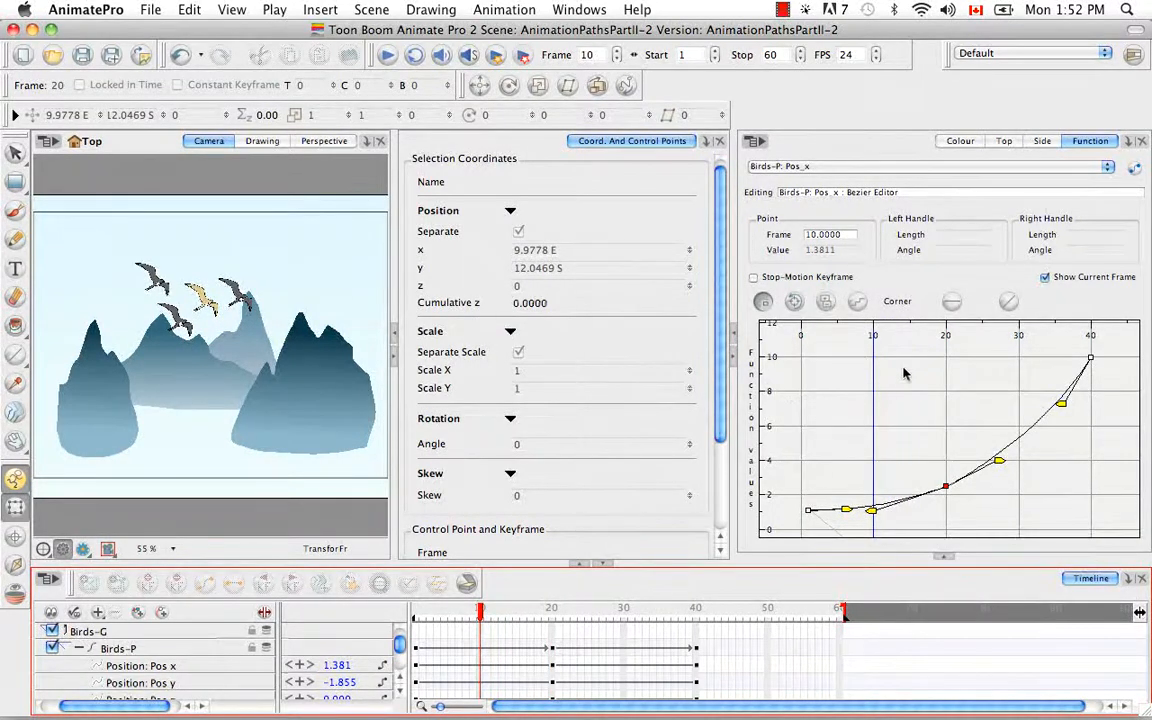
pyautogui.moveTo(848, 234); pyautogui.dragTo(757, 218)
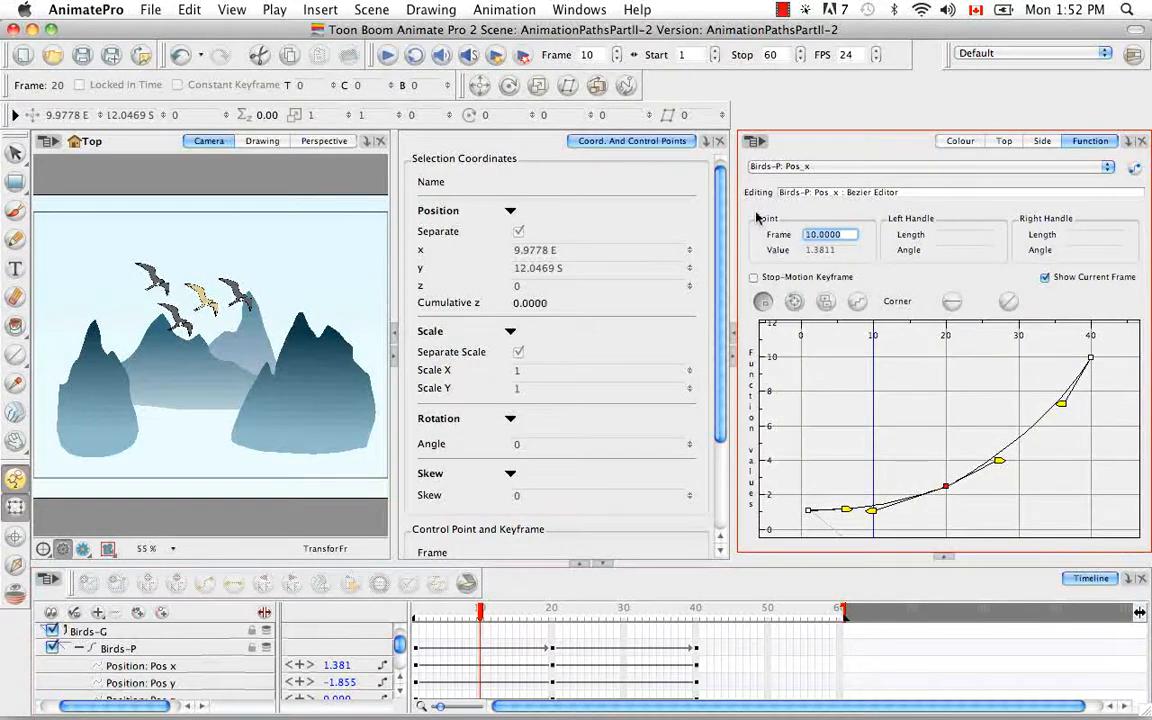
pyautogui.write('10')
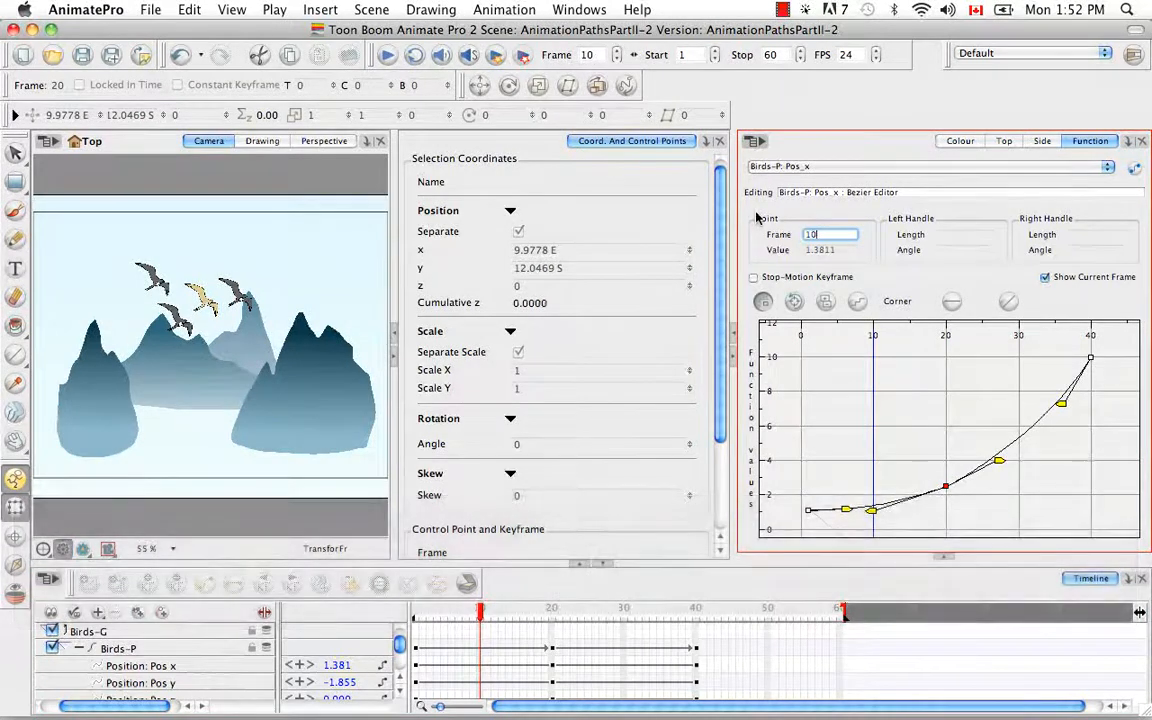
pyautogui.press('BackSpace')
pyautogui.press('BackSpace')
pyautogui.write('5')
pyautogui.press('Return')
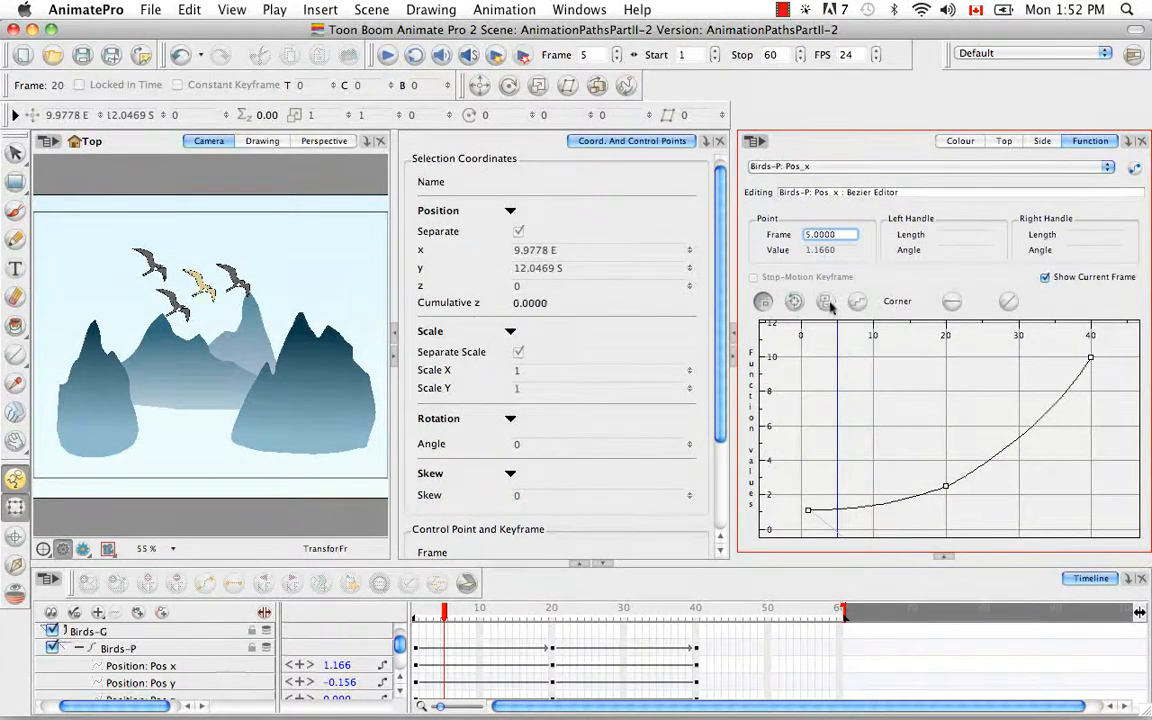
pyautogui.click(827, 302)
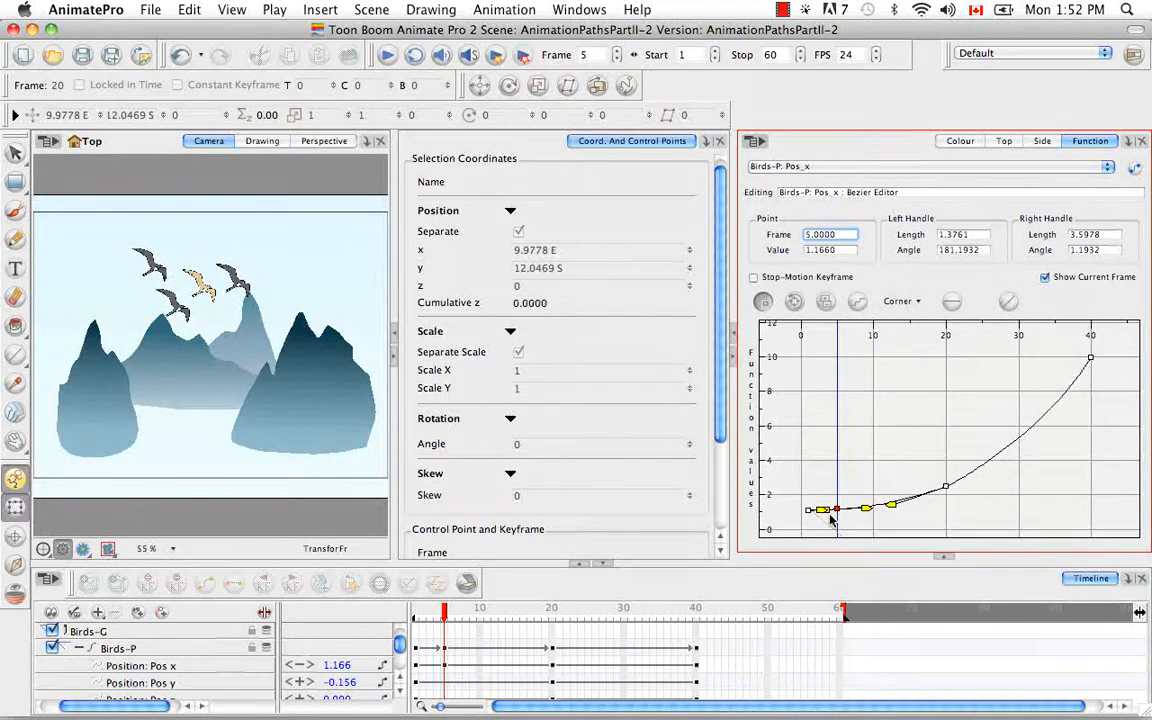
# Try a Pos_x value of 2 at frame 5, lower it to about 1.16, and delete that keyframe
pyautogui.moveTo(834, 512); pyautogui.dragTo(846, 515)
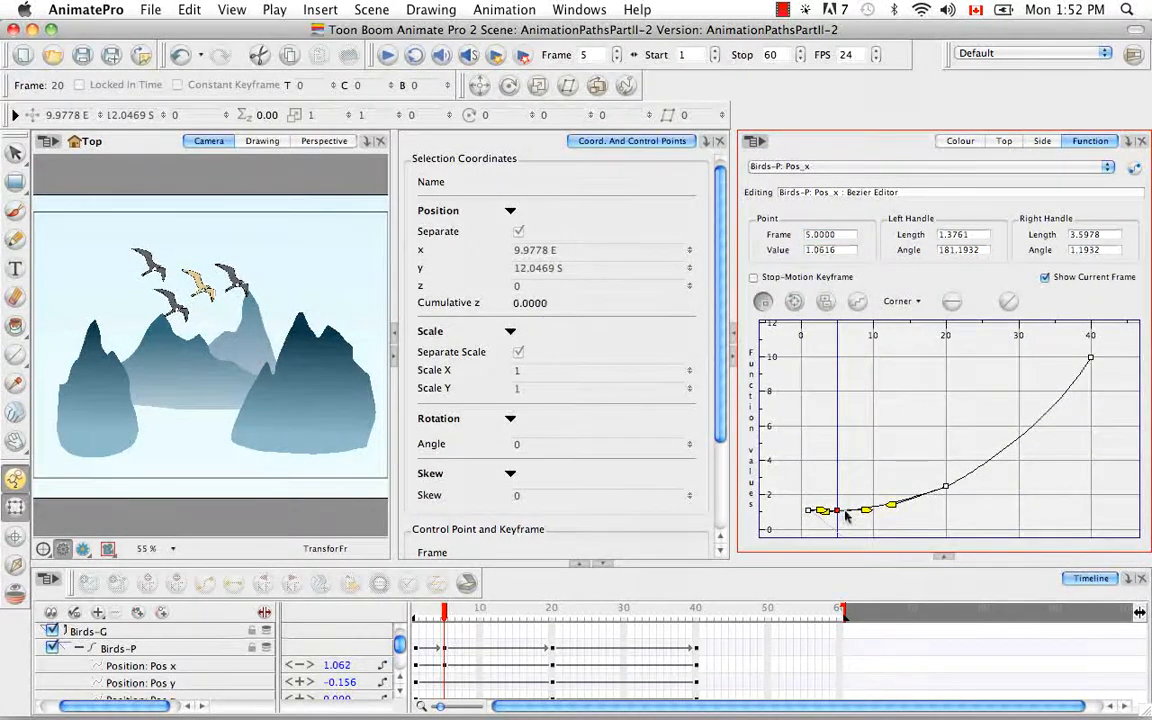
pyautogui.doubleClick(828, 249)
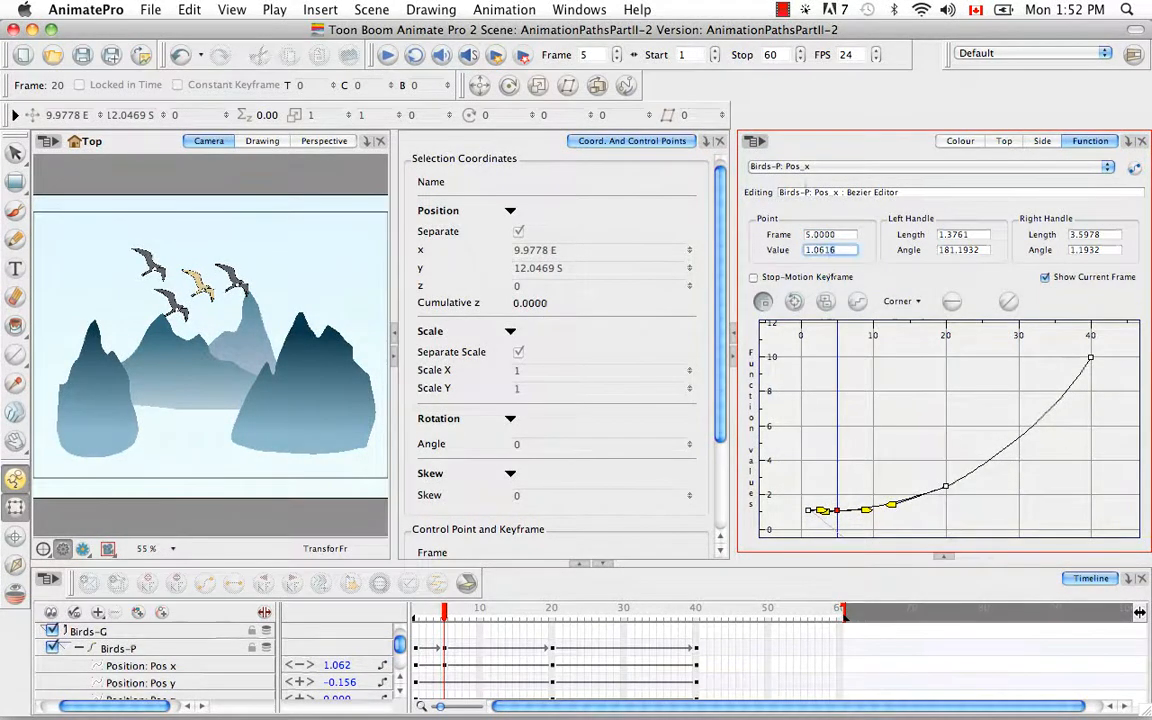
pyautogui.write('2')
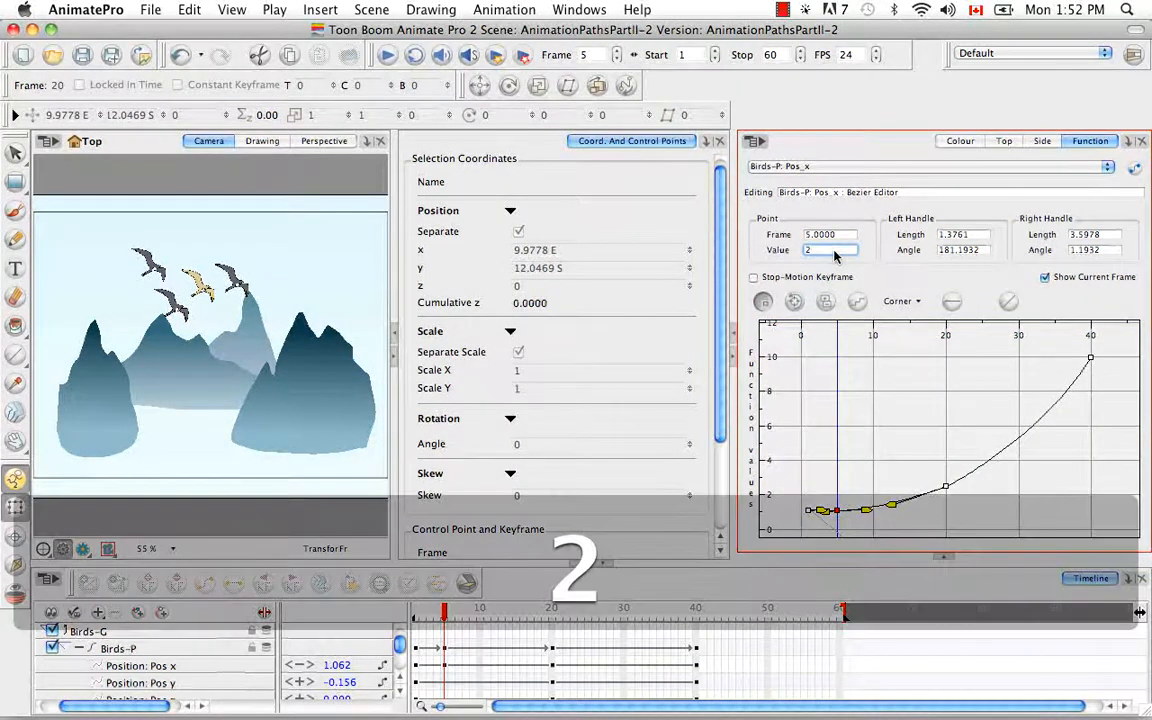
pyautogui.press('Return')
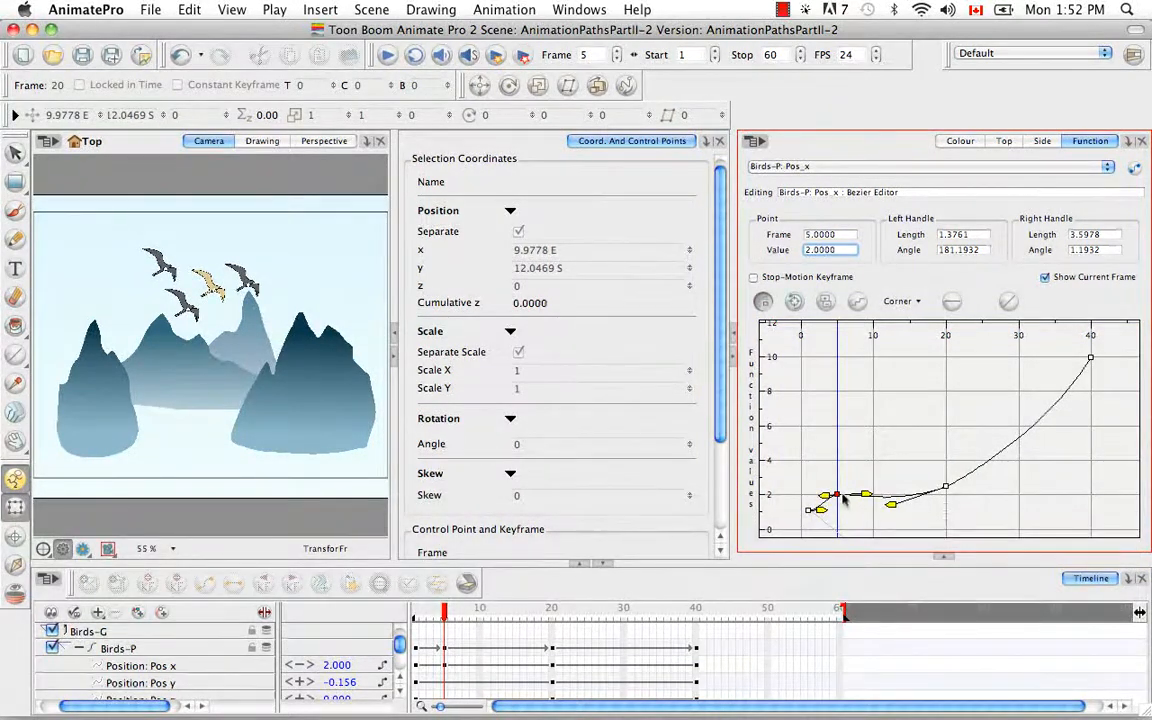
pyautogui.moveTo(836, 494); pyautogui.dragTo(842, 513)
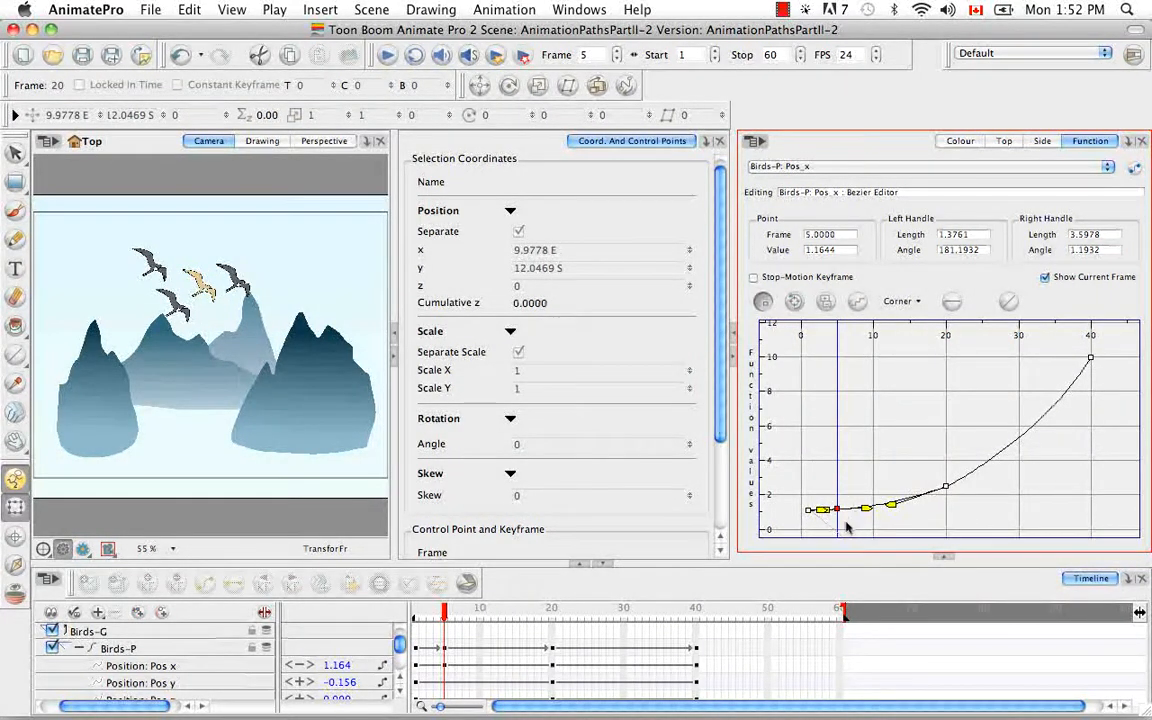
pyautogui.click(827, 303)
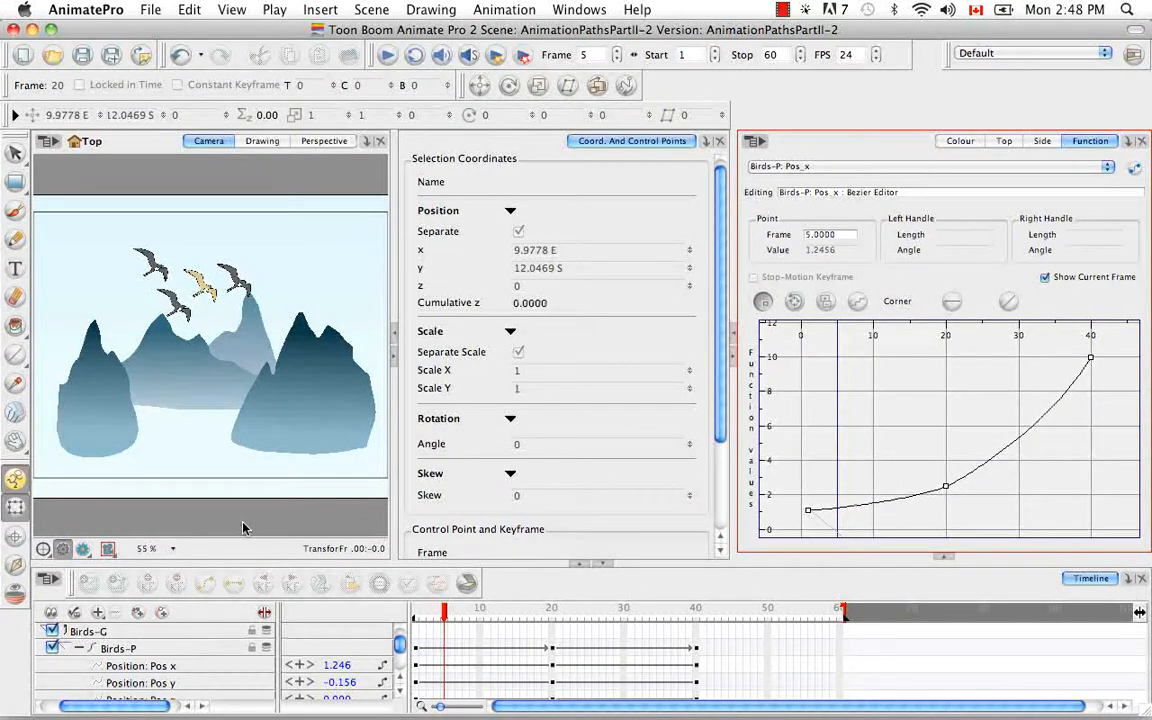
# Open the Birds-P layer properties and examine the function options available for the x-axis position
pyautogui.click(180, 652)
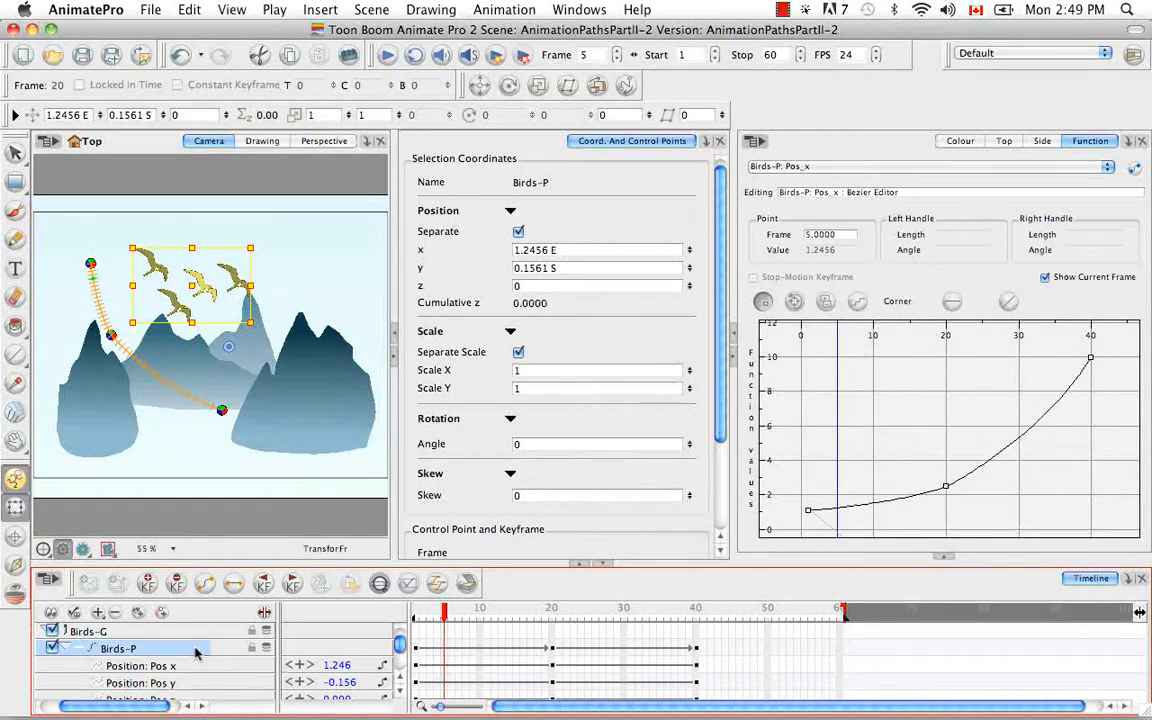
pyautogui.doubleClick(210, 652)
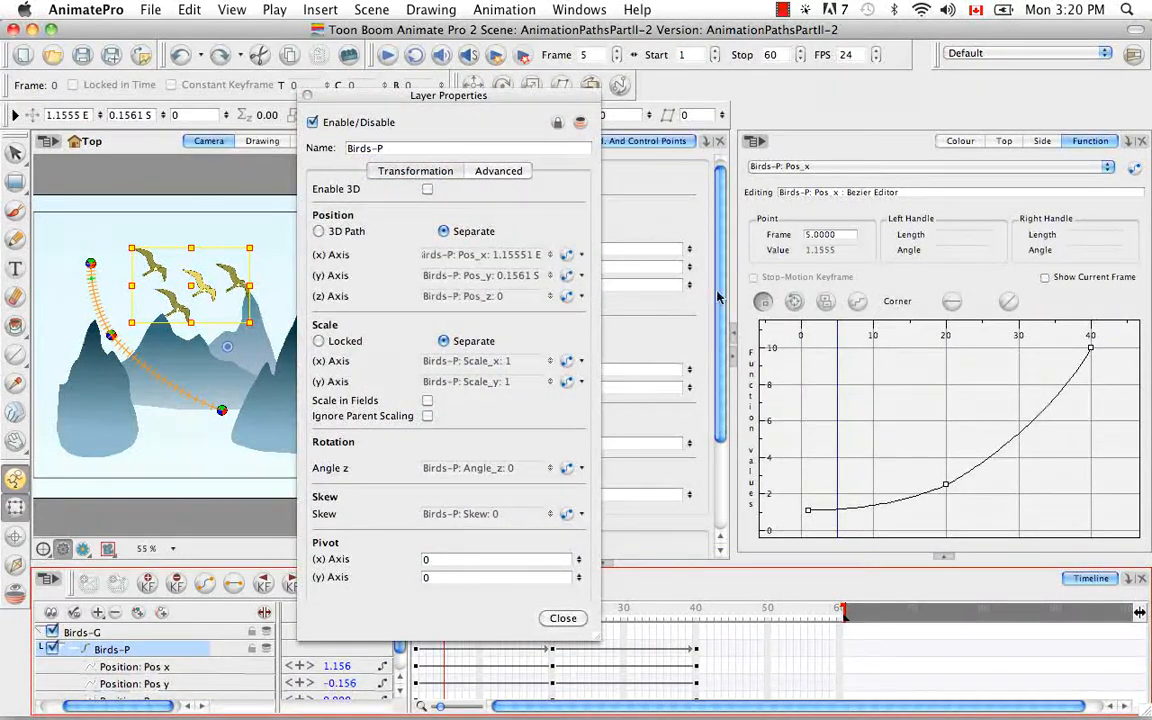
pyautogui.click(582, 255)
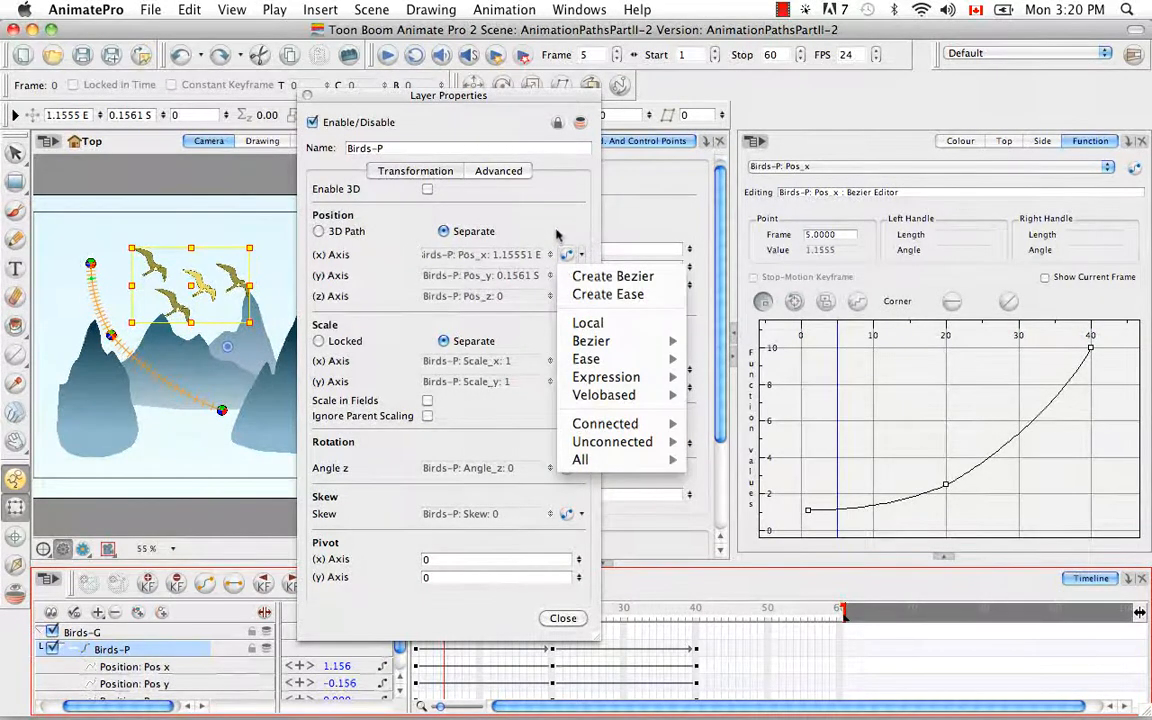
pyautogui.click(566, 229)
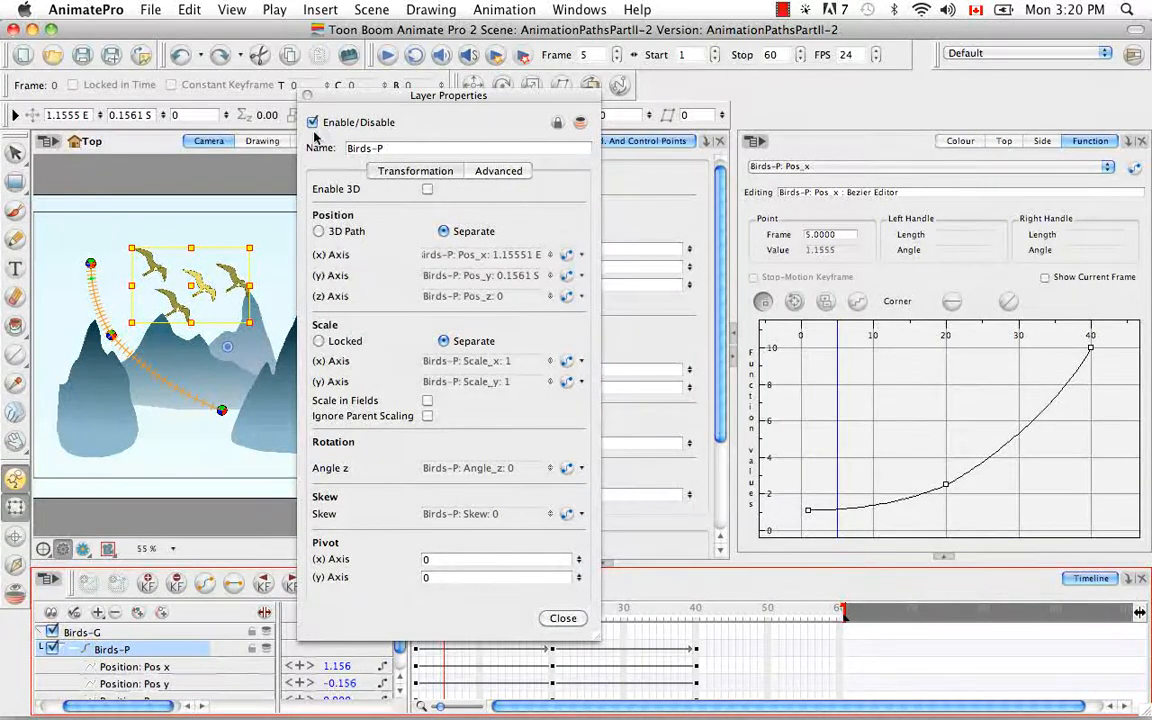
pyautogui.click(307, 95)
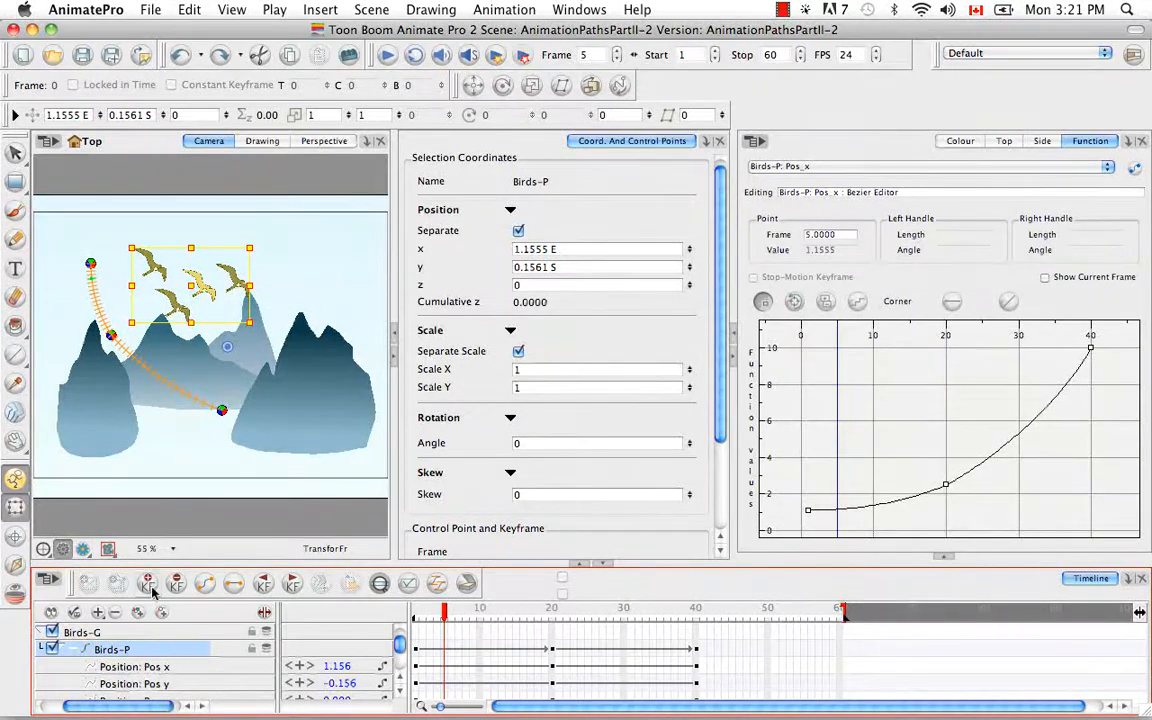
# Apply Share Functions to the Birds-P layer and collapse its function list
pyautogui.rightClick(185, 652)
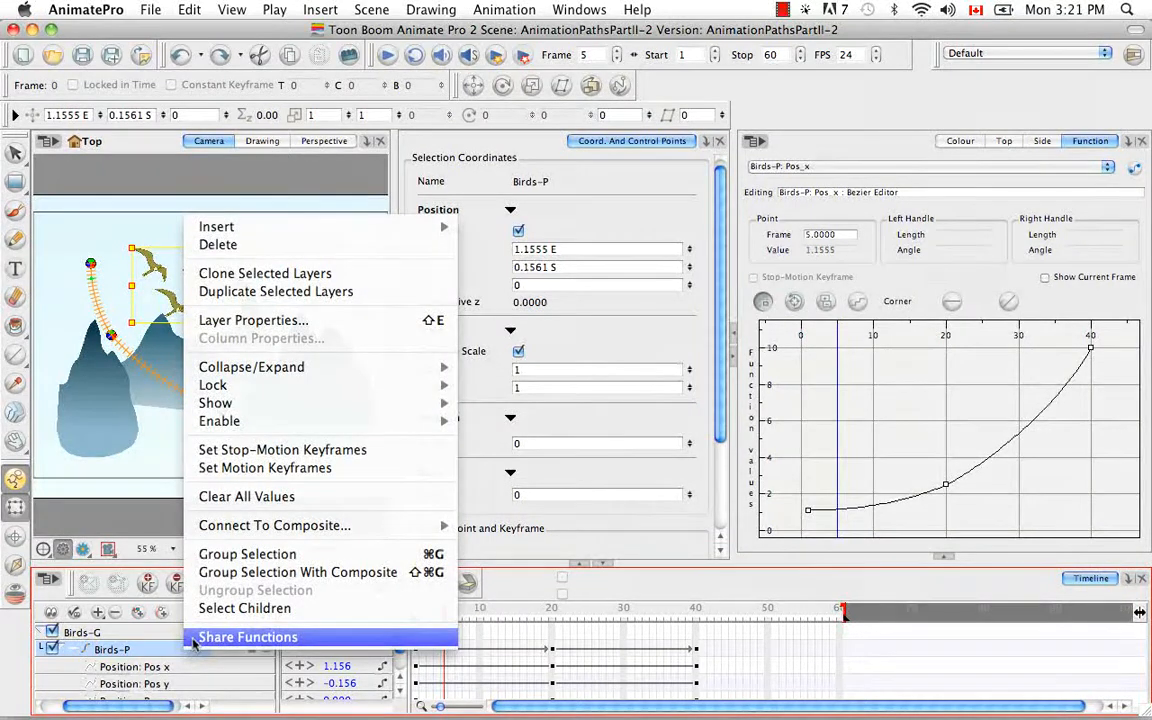
pyautogui.click(196, 638)
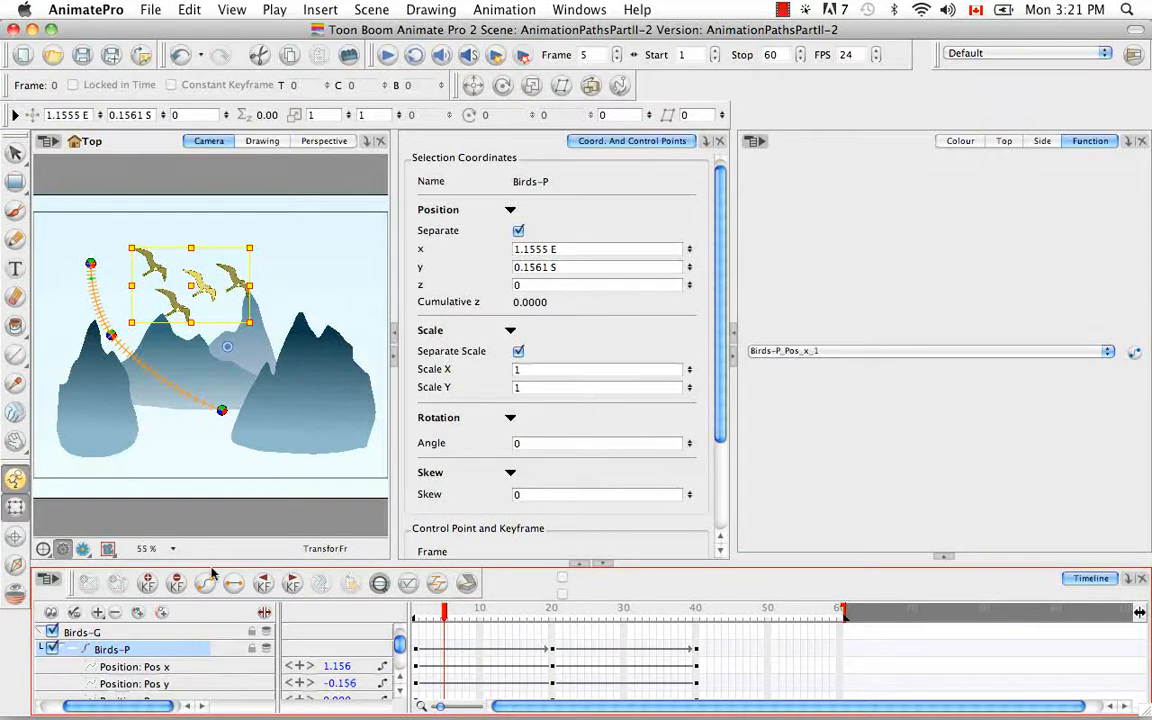
pyautogui.click(72, 651)
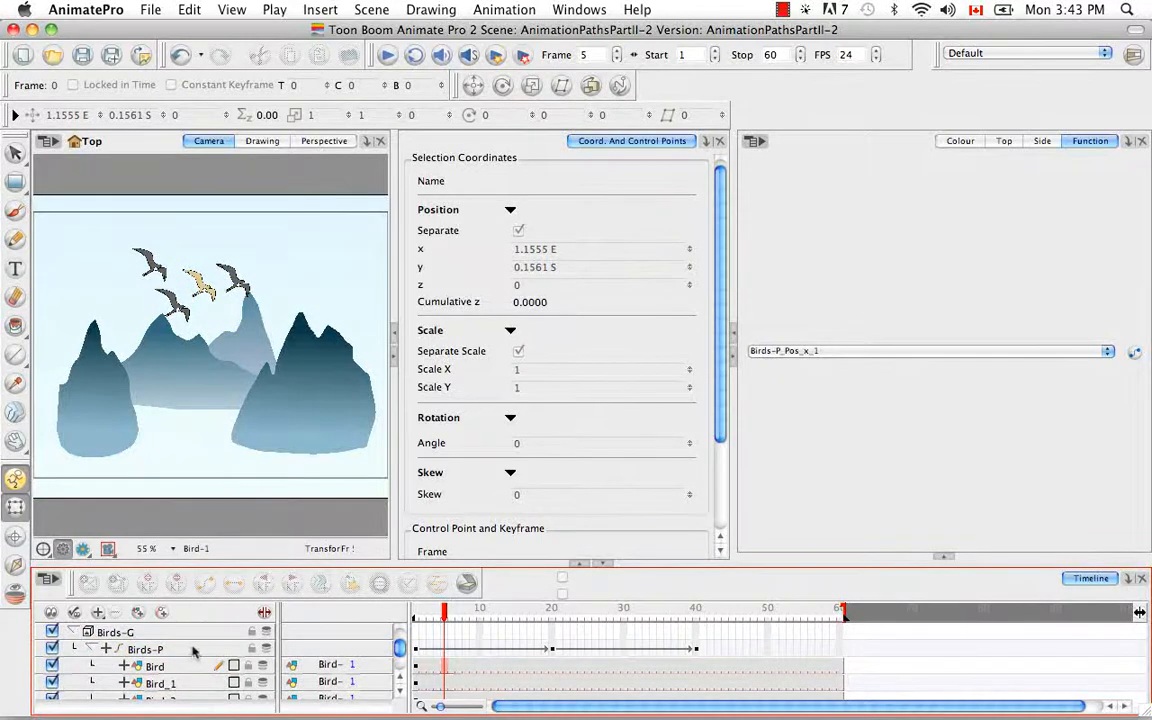
# Expand the Drawing layer's functions in the timeline and select its Position: Path function
pyautogui.click(138, 632)
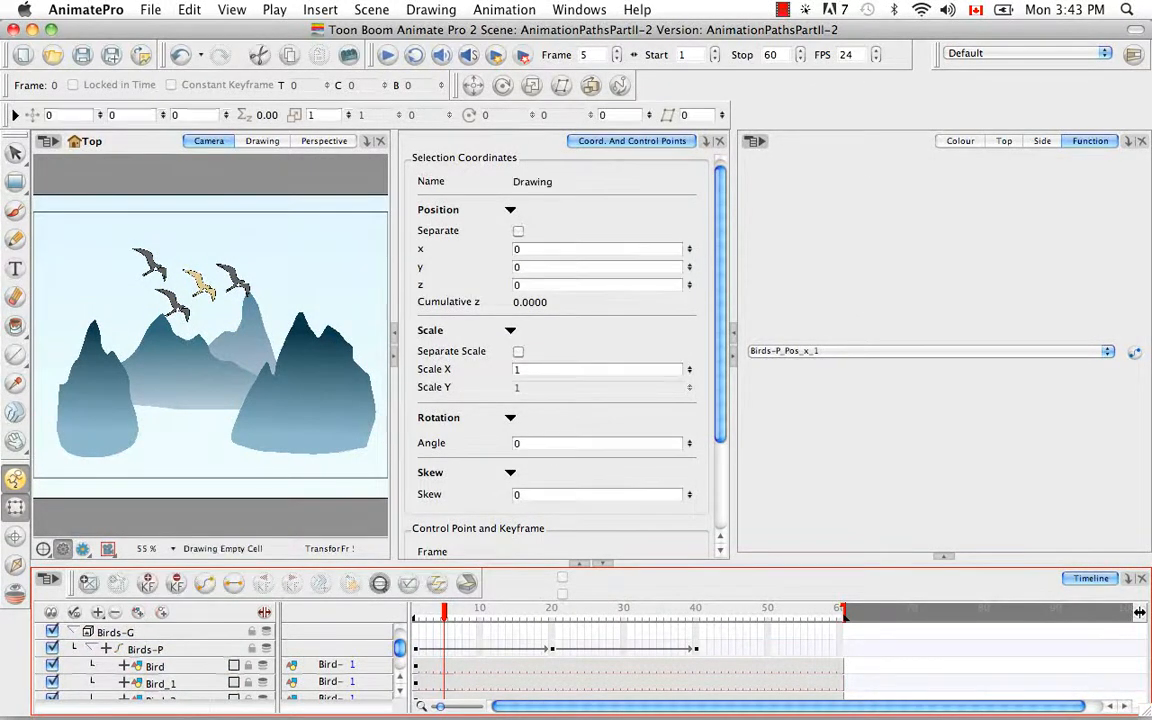
pyautogui.moveTo(400, 648); pyautogui.dragTo(400, 668)
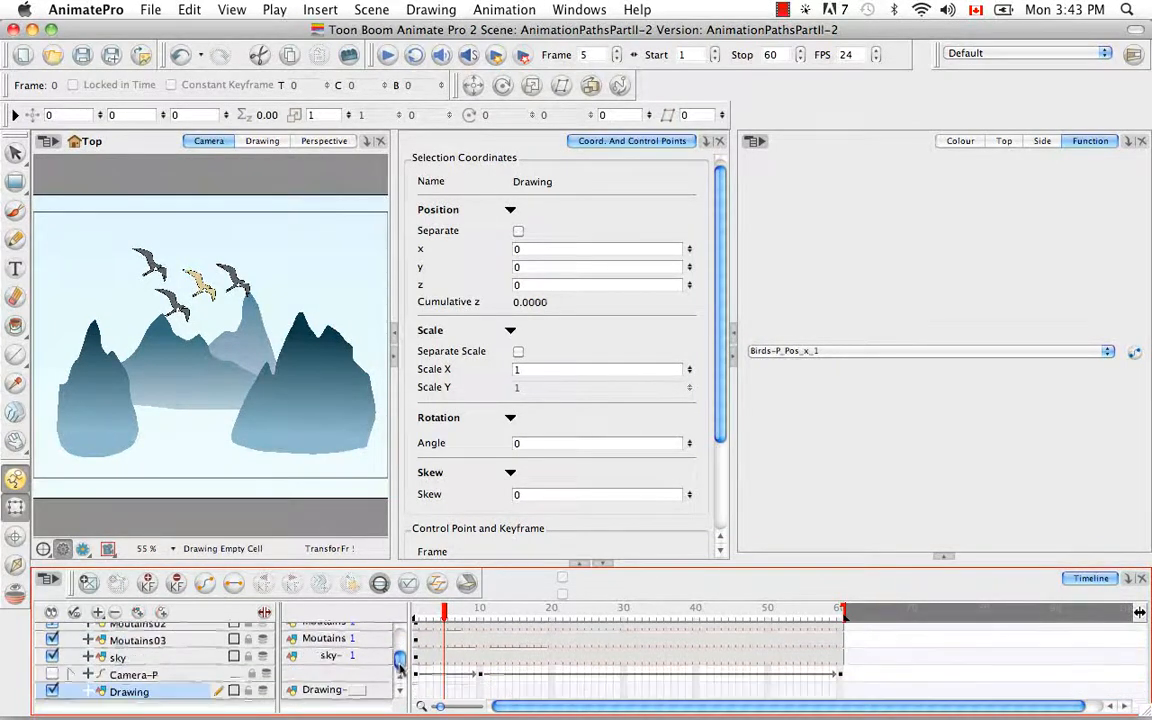
pyautogui.click(89, 693)
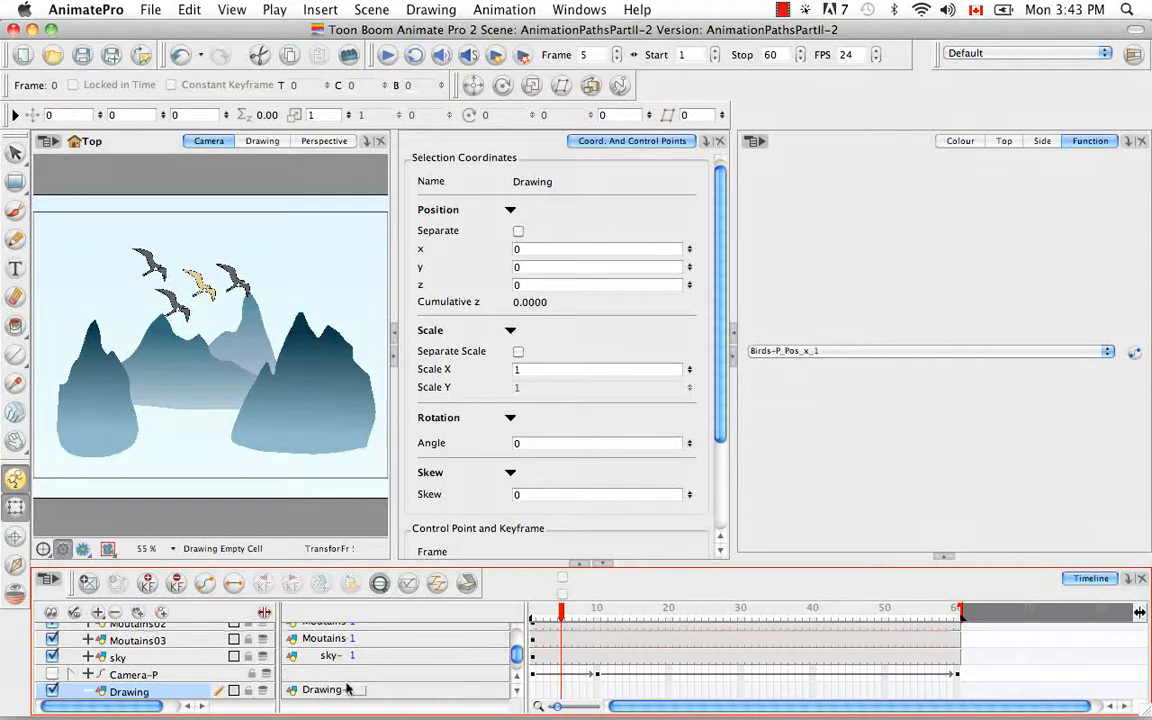
pyautogui.click(518, 691)
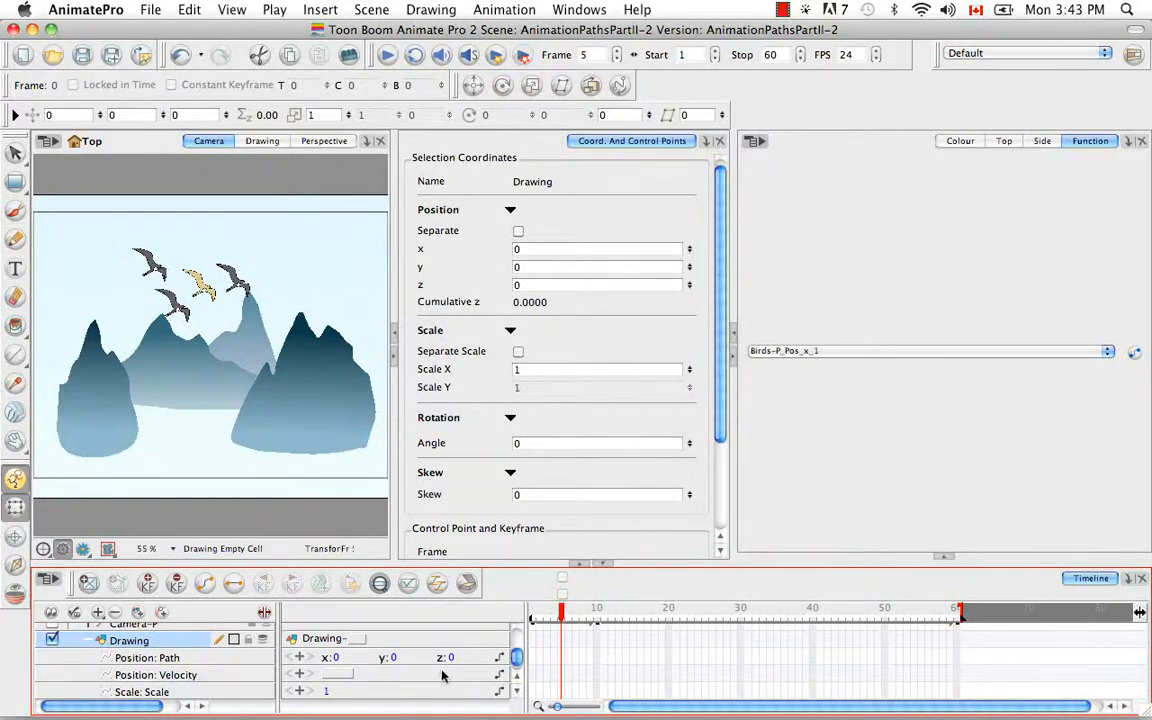
pyautogui.click(202, 660)
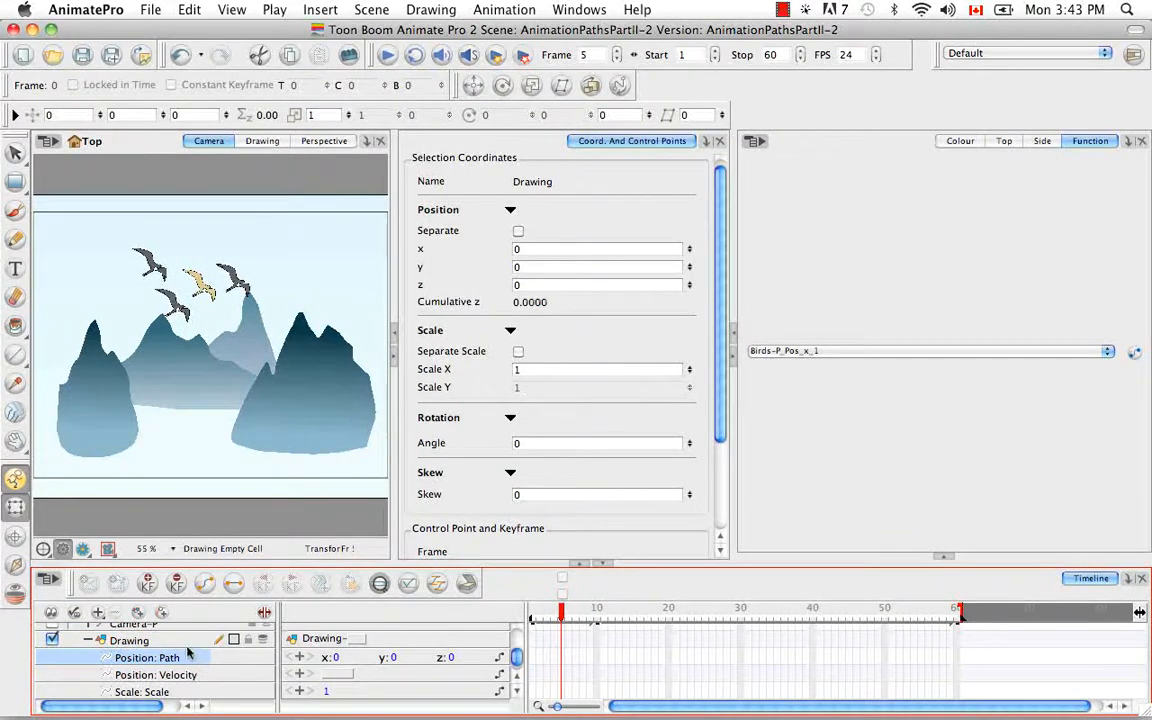
# Separate the Drawing layer's position axes and link its x-axis to the Birds-P_Pos_x_1 Bezier function
pyautogui.click(190, 644)
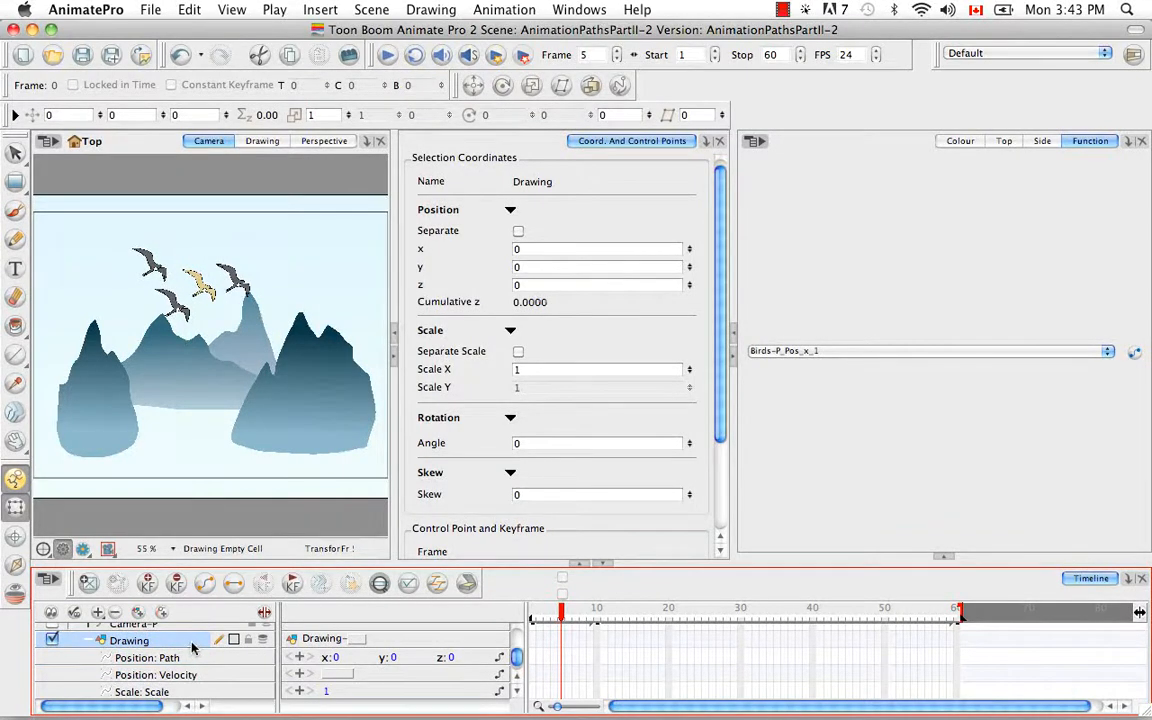
pyautogui.doubleClick(192, 645)
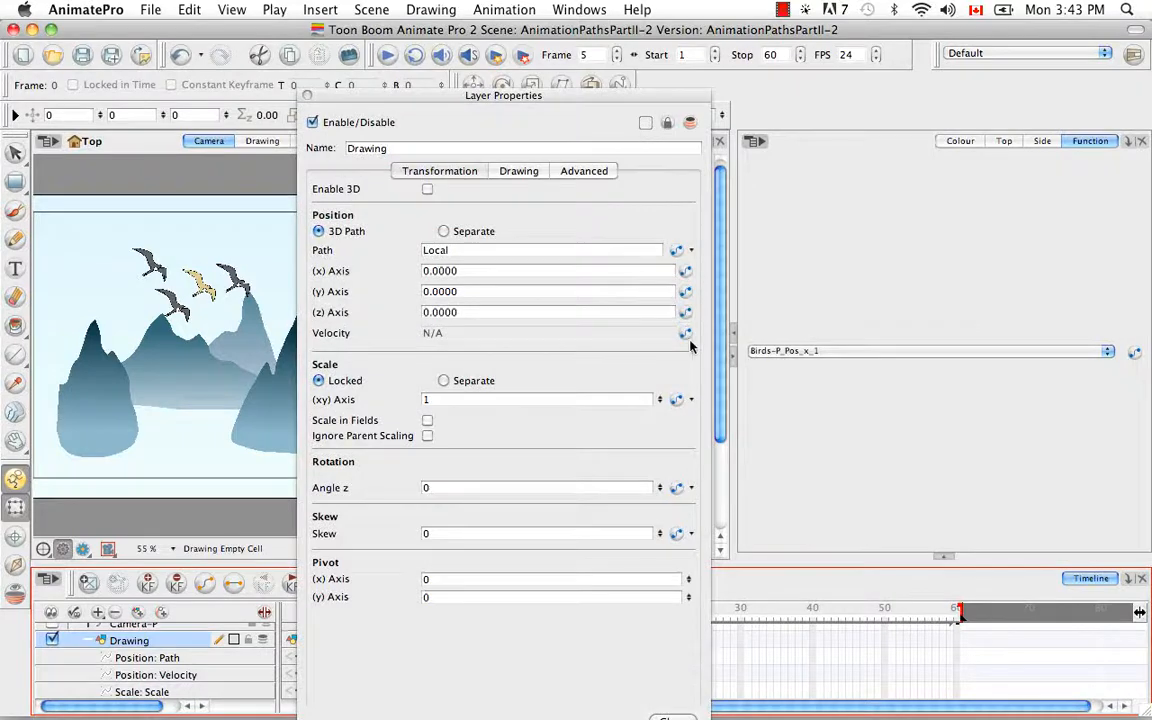
pyautogui.click(444, 231)
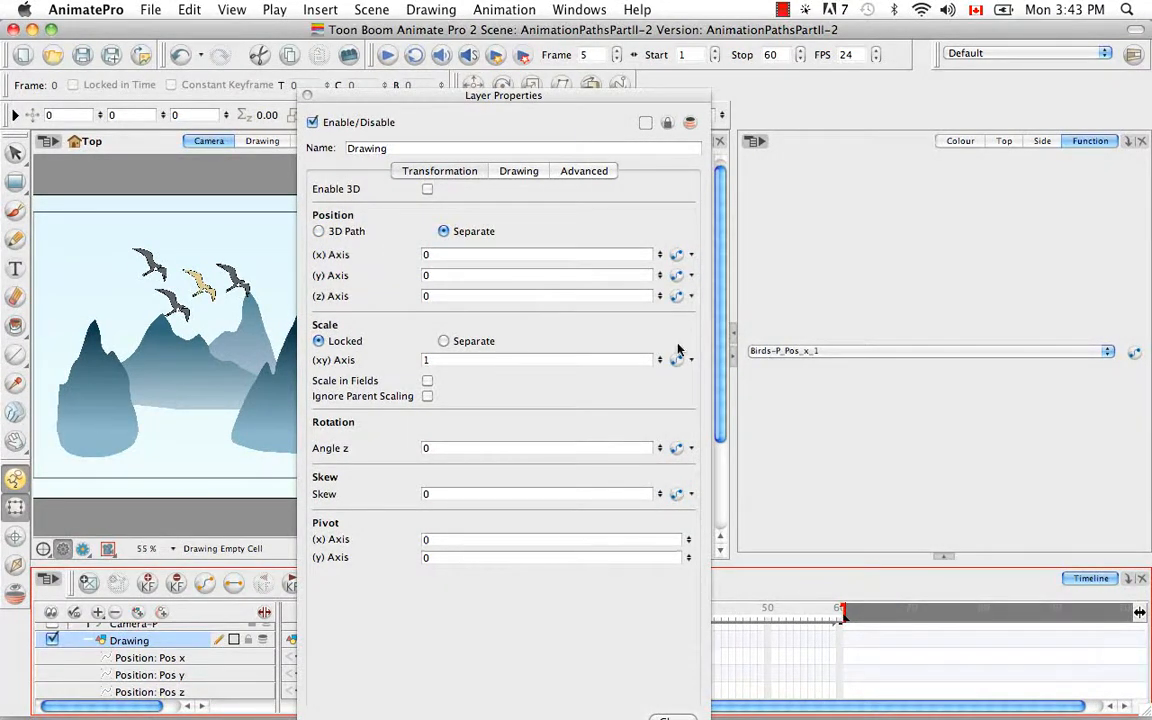
pyautogui.click(692, 258)
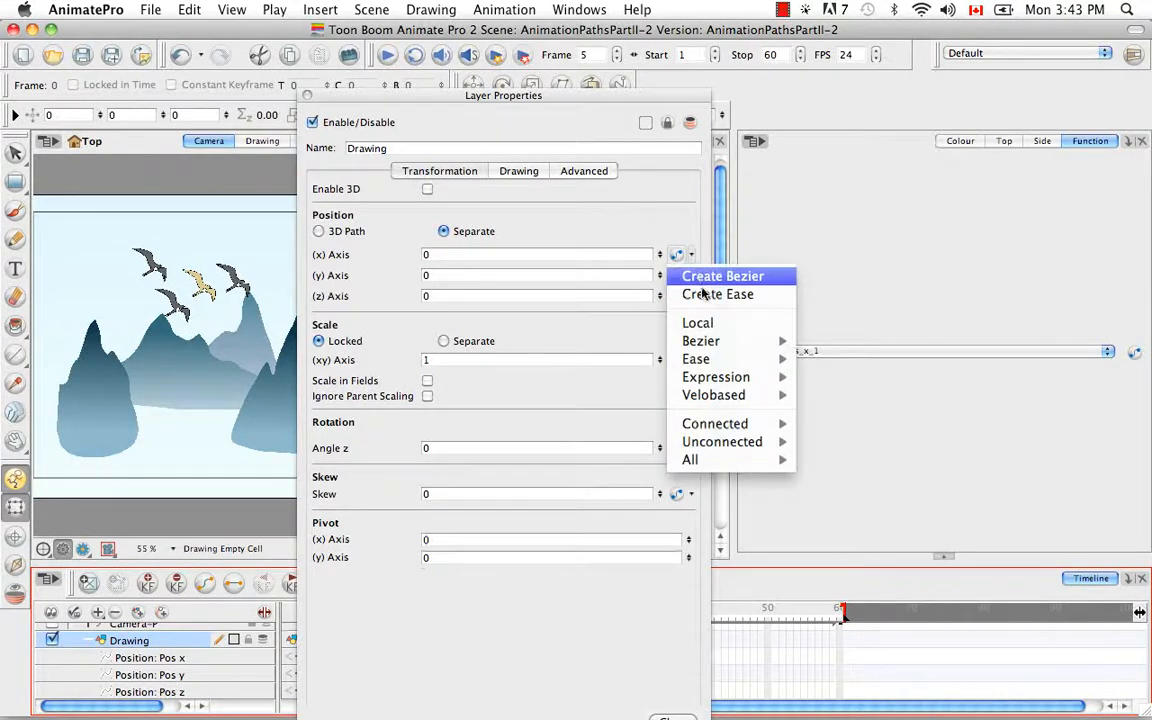
pyautogui.moveTo(706, 345)
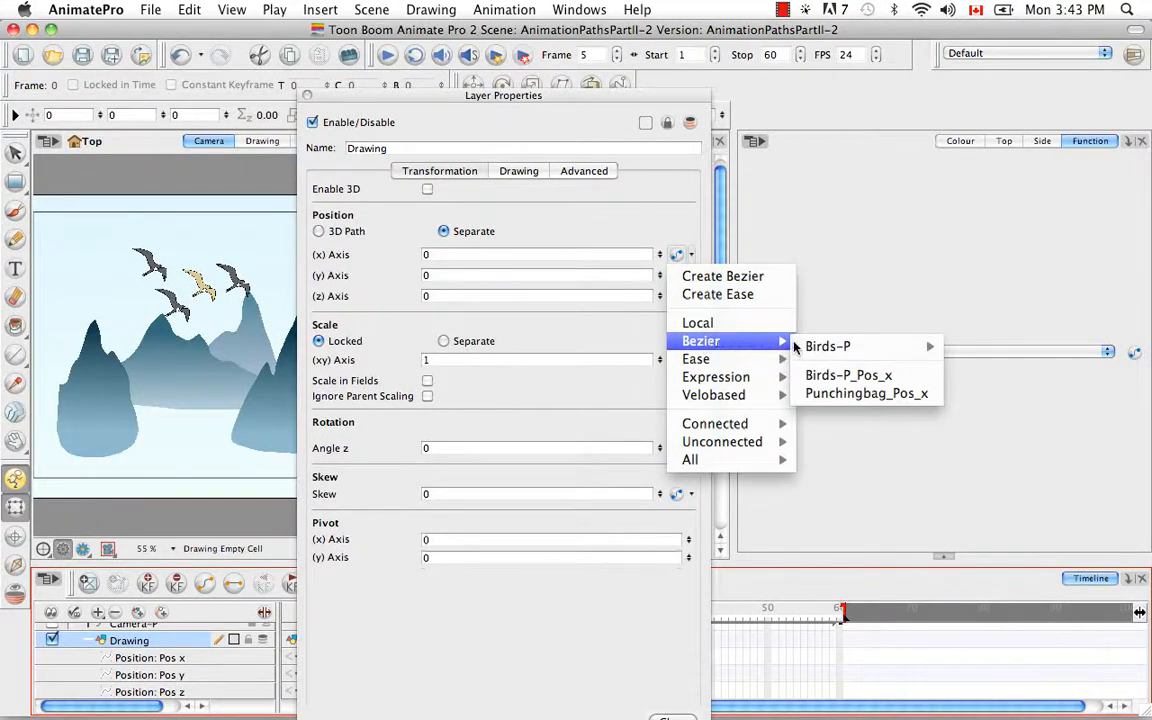
pyautogui.moveTo(830, 350)
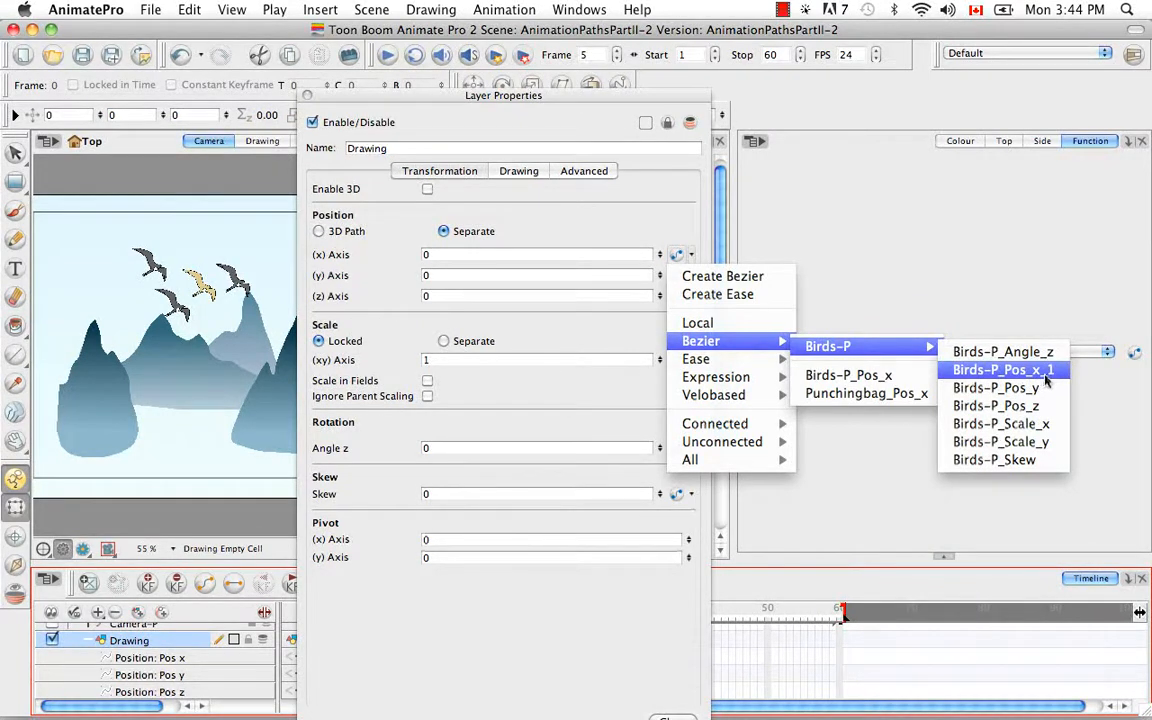
pyautogui.click(1006, 371)
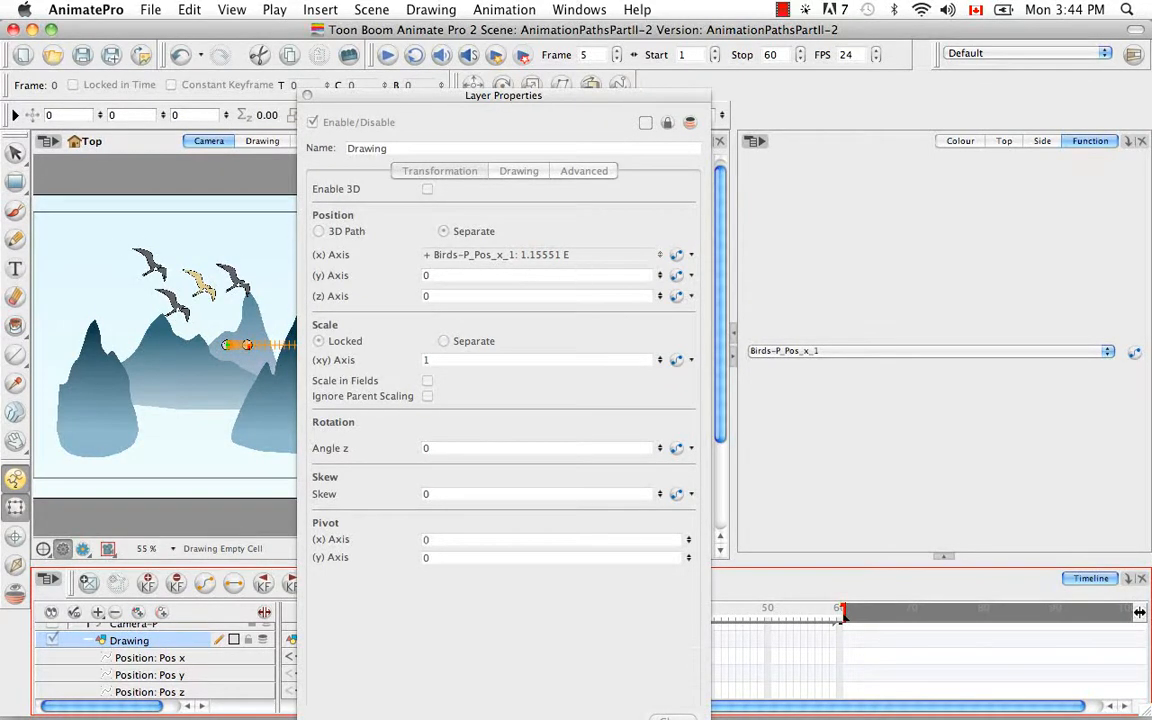
# Collapse the Drawing layer's functions and delete the layer together with its drawing files and element folders
pyautogui.click(308, 97)
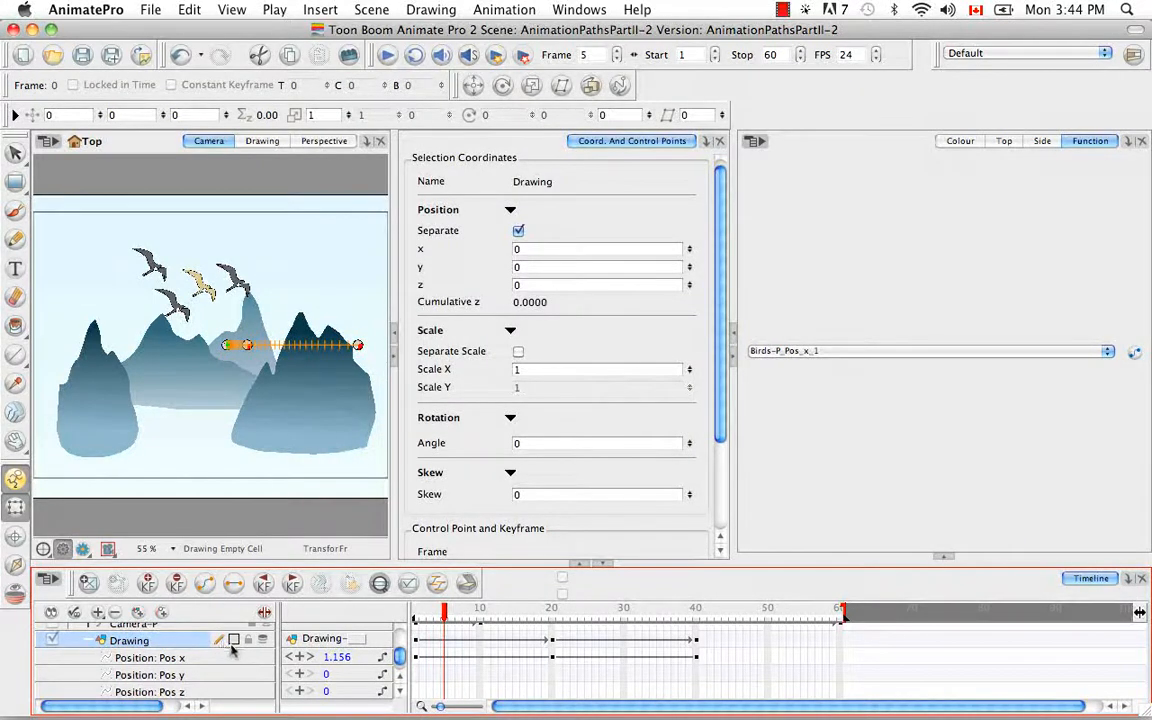
pyautogui.click(89, 641)
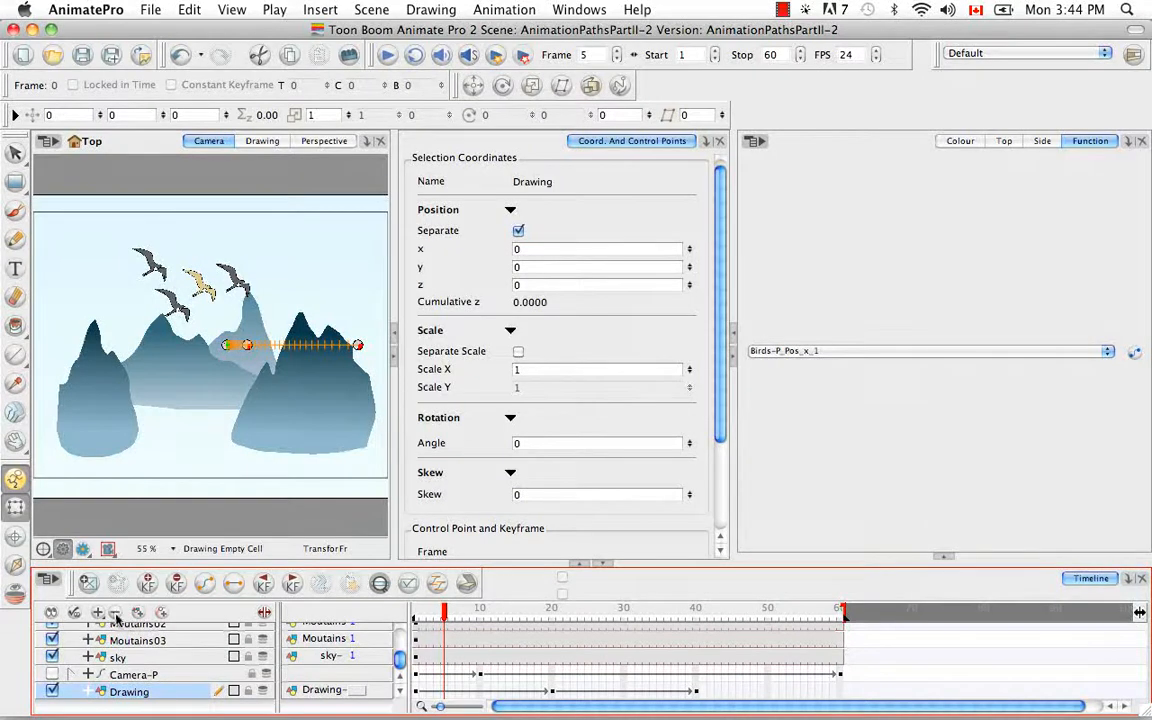
pyautogui.click(116, 614)
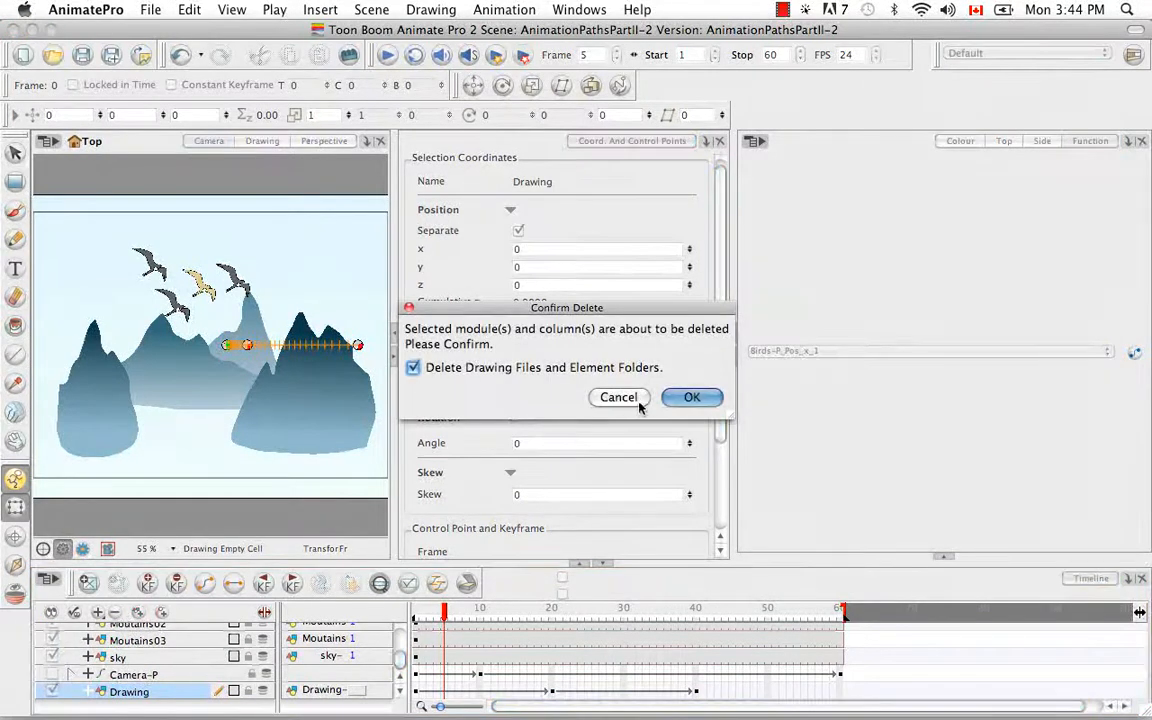
pyautogui.click(697, 397)
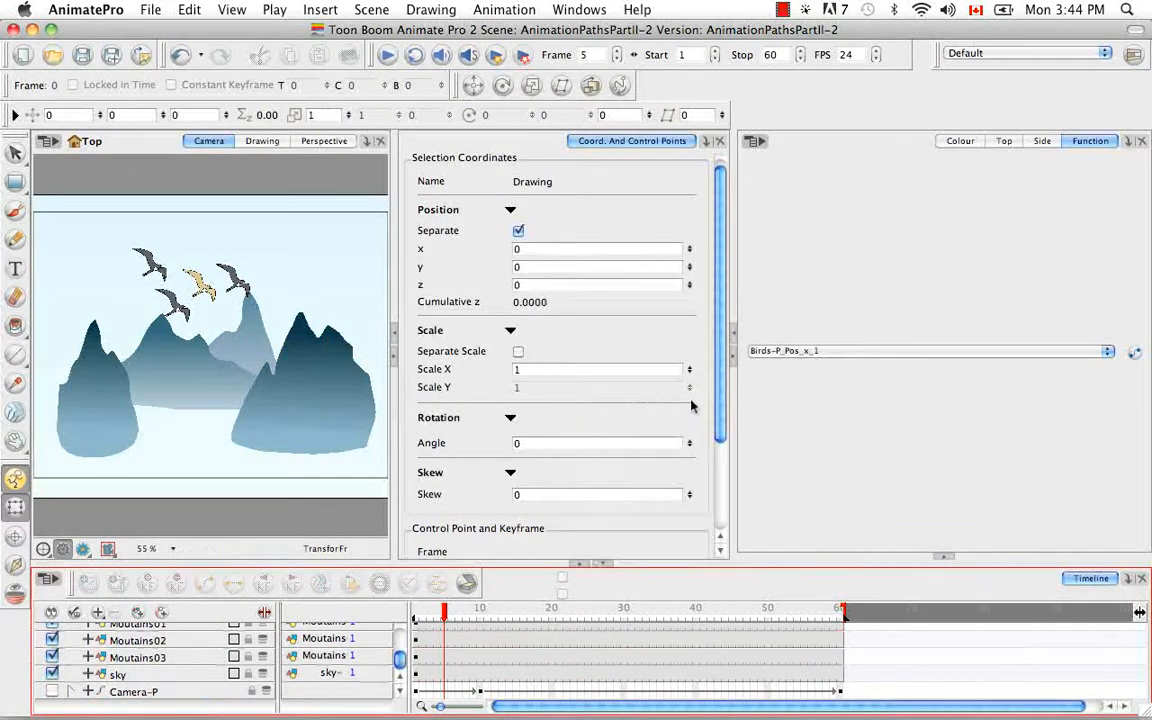
# Undo the Drawing layer's deletion and the preceding edits, back to before functions were shared on Birds-P
pyautogui.click(518, 230)
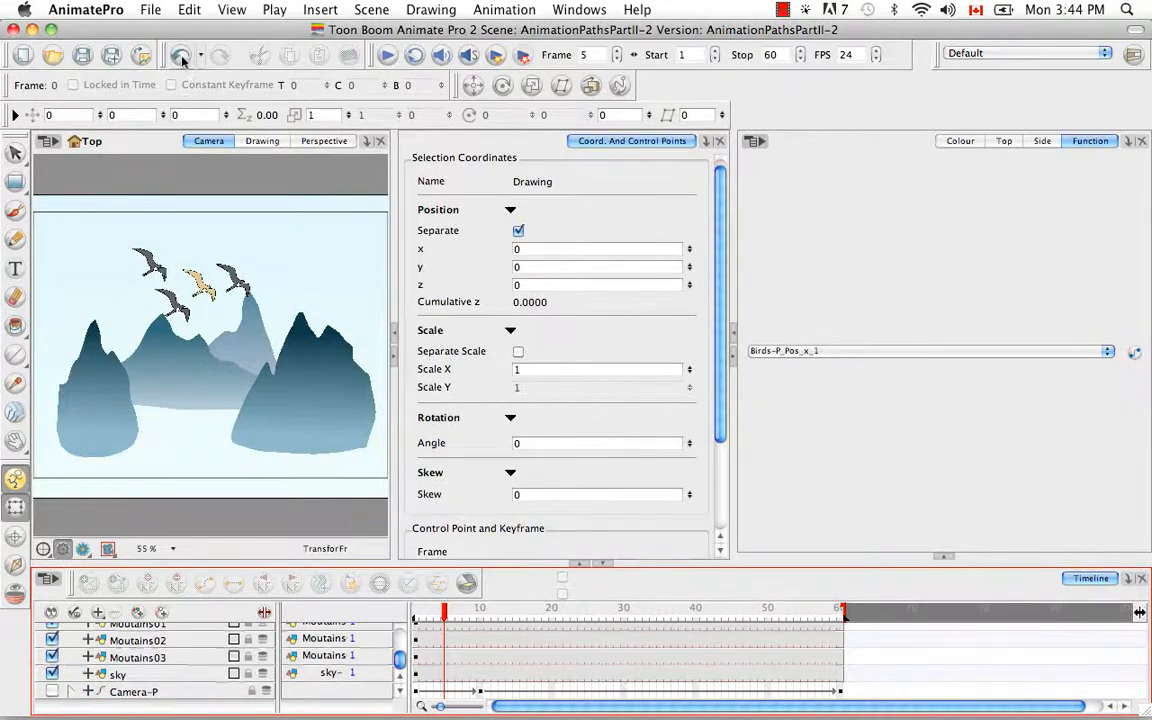
pyautogui.click(180, 56)
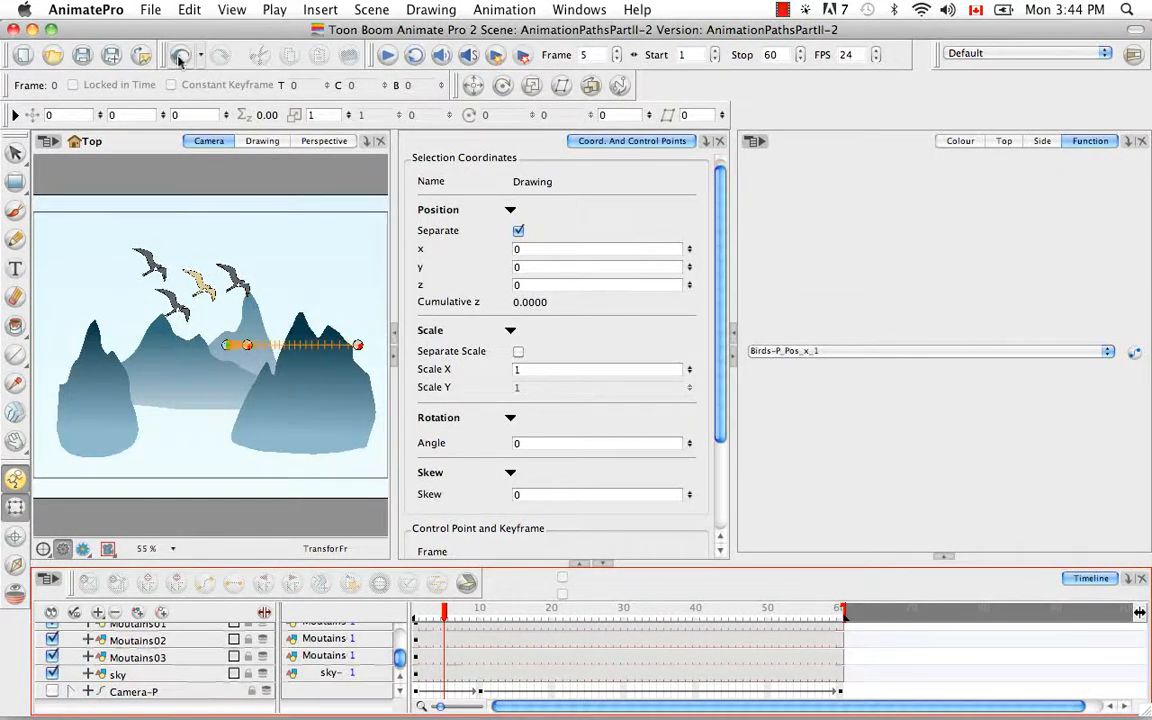
pyautogui.click(181, 57)
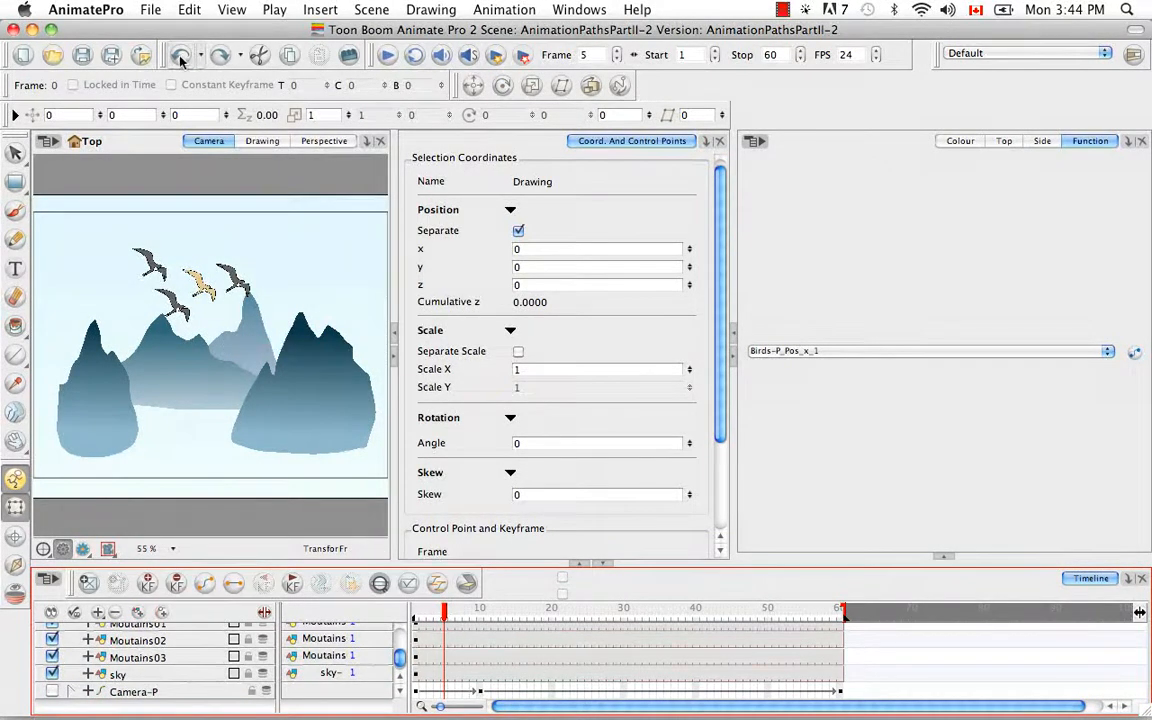
pyautogui.click(181, 58)
pyautogui.click(181, 58)
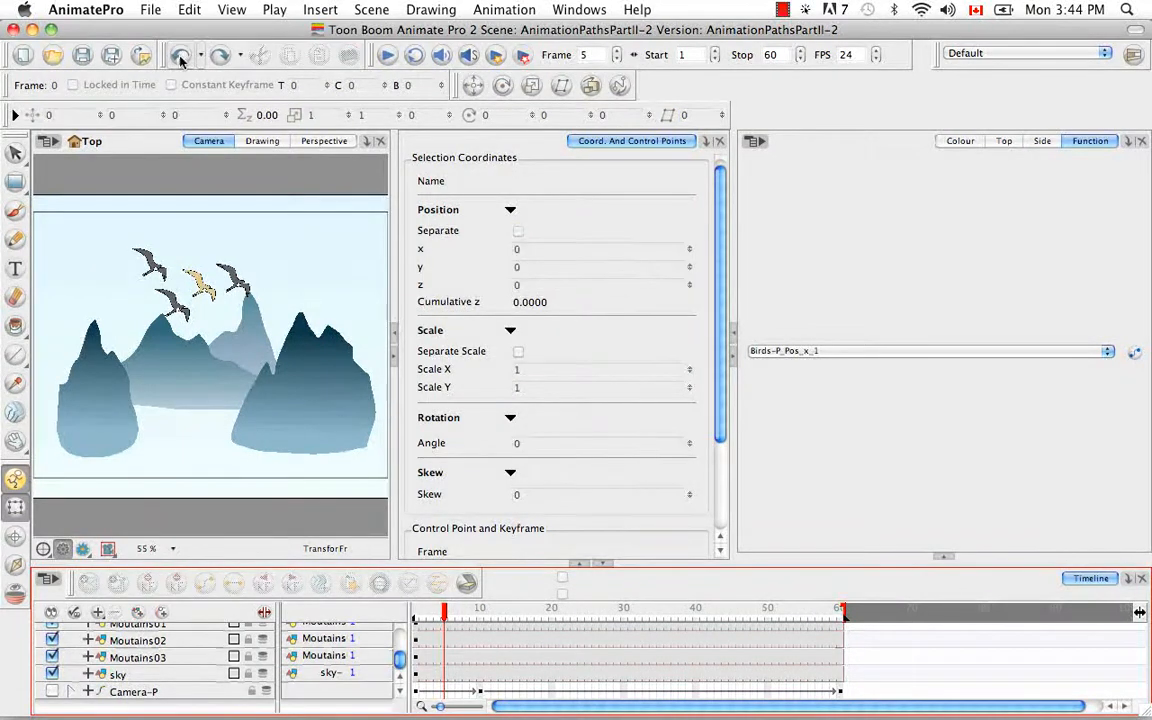
pyautogui.click(181, 58)
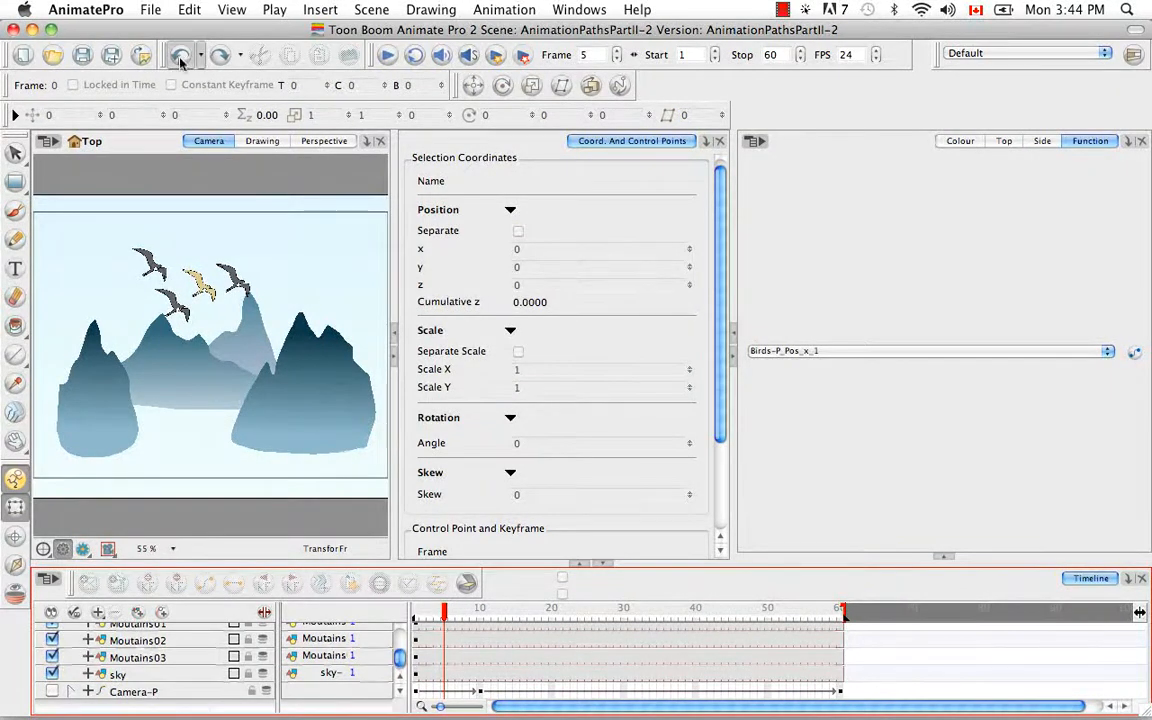
pyautogui.click(181, 58)
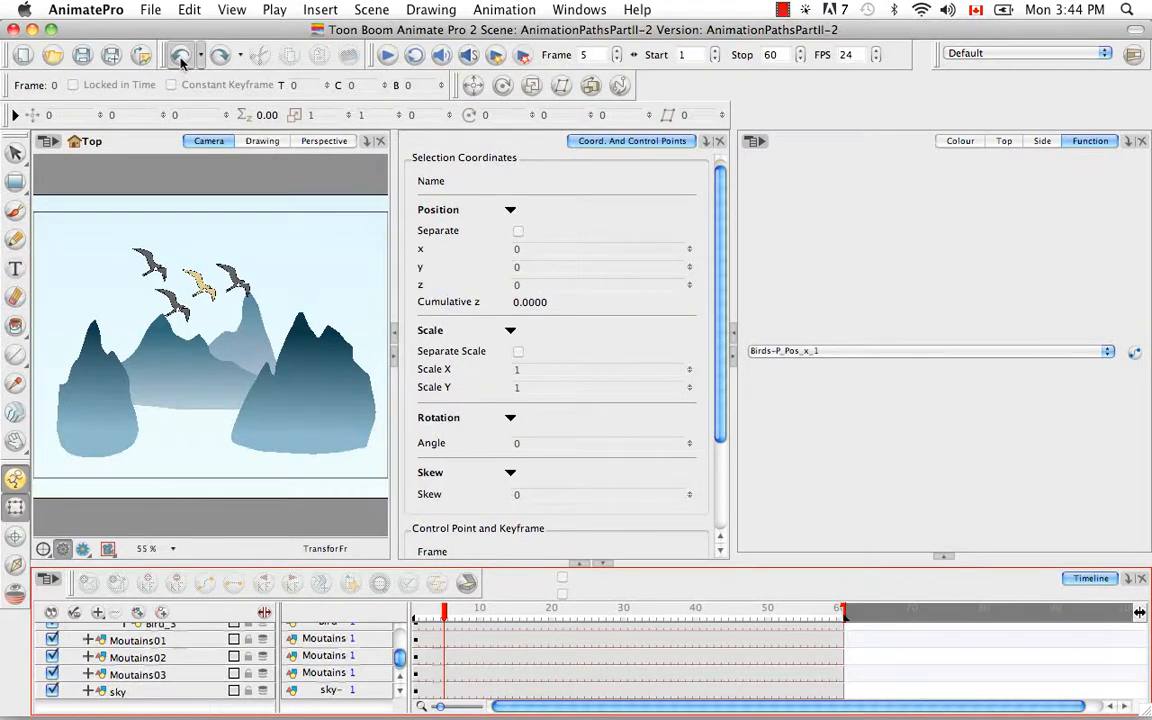
pyautogui.click(181, 58)
pyautogui.click(181, 58)
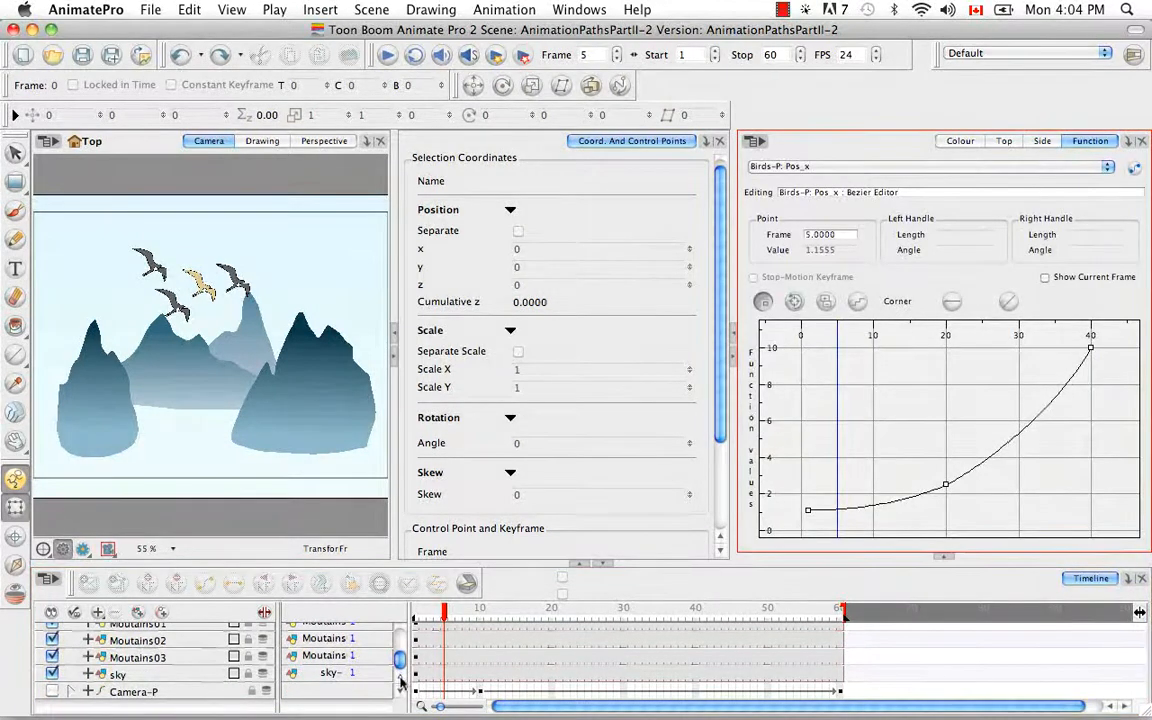
# Reopen the Birds-P layer properties and examine the x-axis function lists: Bezier, Ease, Expression, Connected and Unconnected
pyautogui.scroll(6, 401, 681)
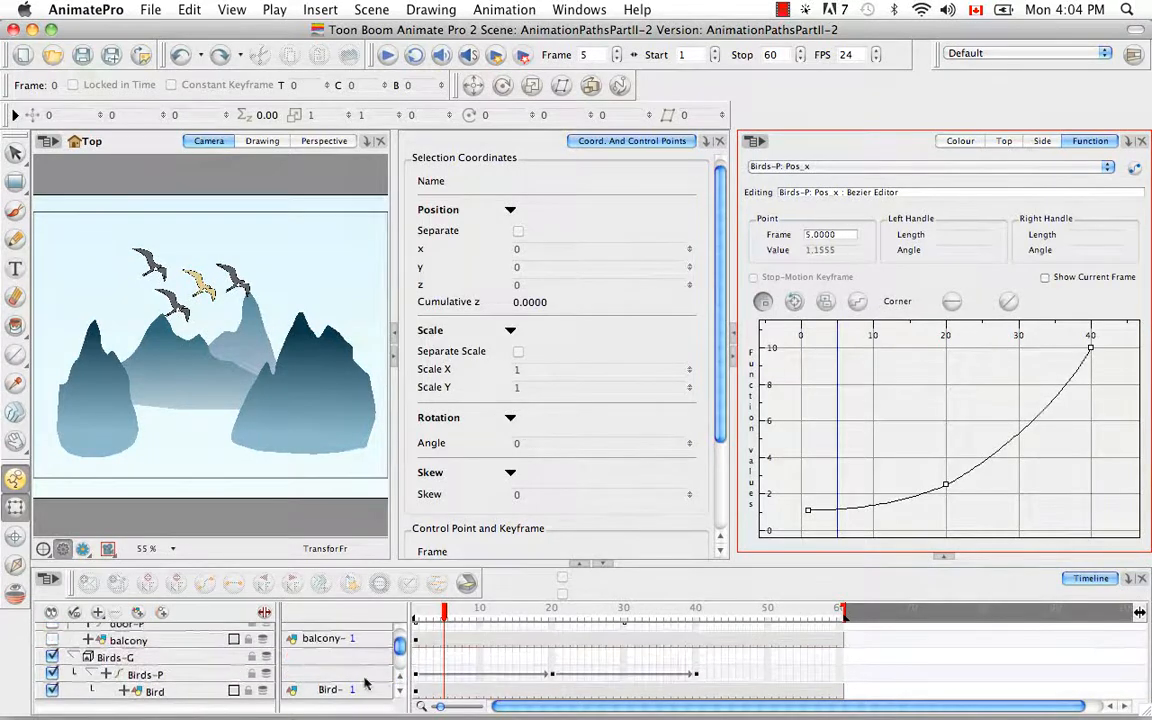
pyautogui.click(193, 676)
pyautogui.doubleClick(197, 678)
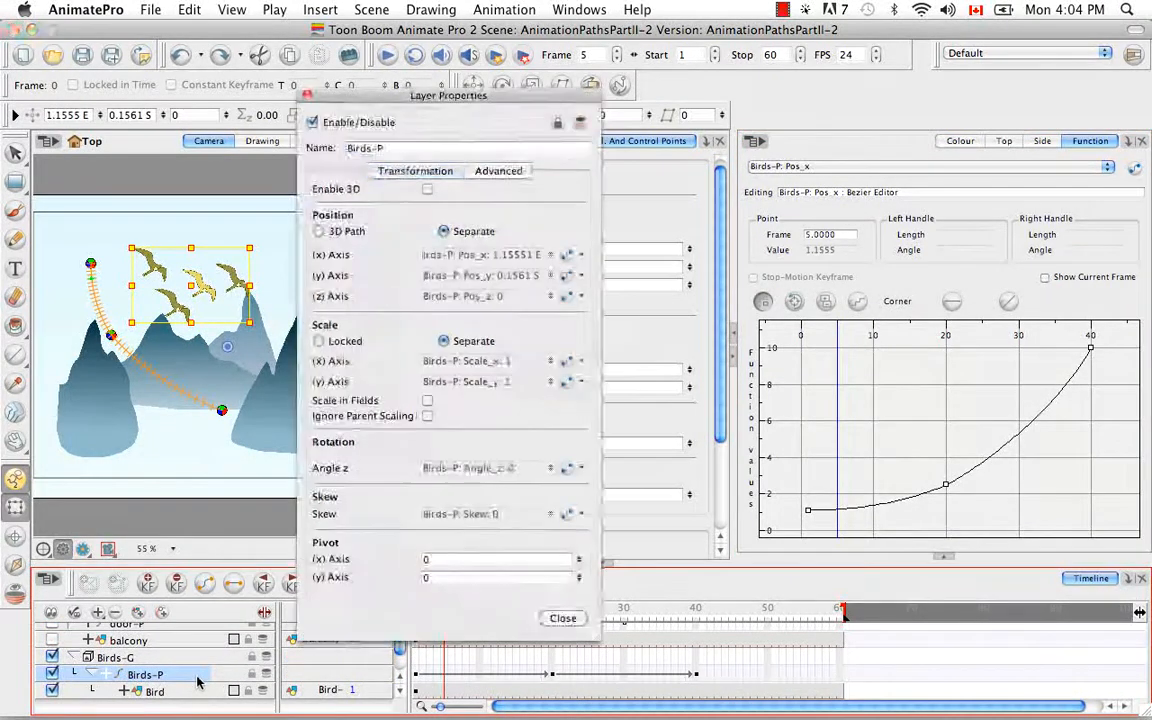
pyautogui.click(568, 255)
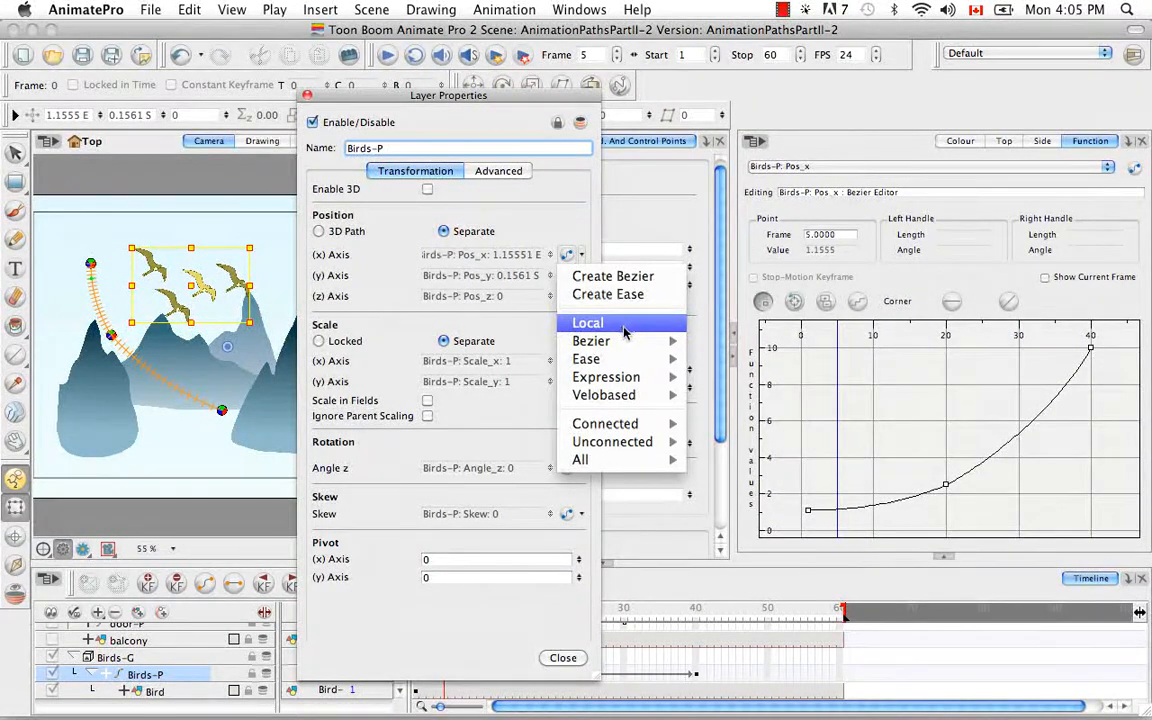
pyautogui.moveTo(612, 382)
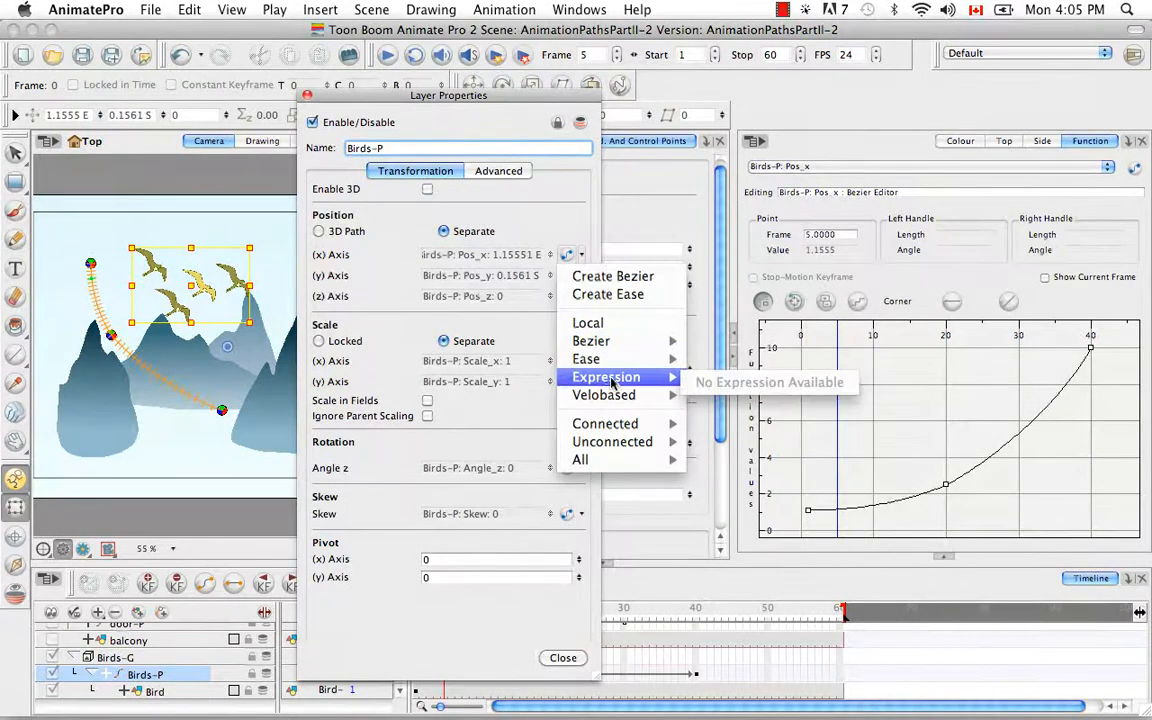
pyautogui.moveTo(612, 345)
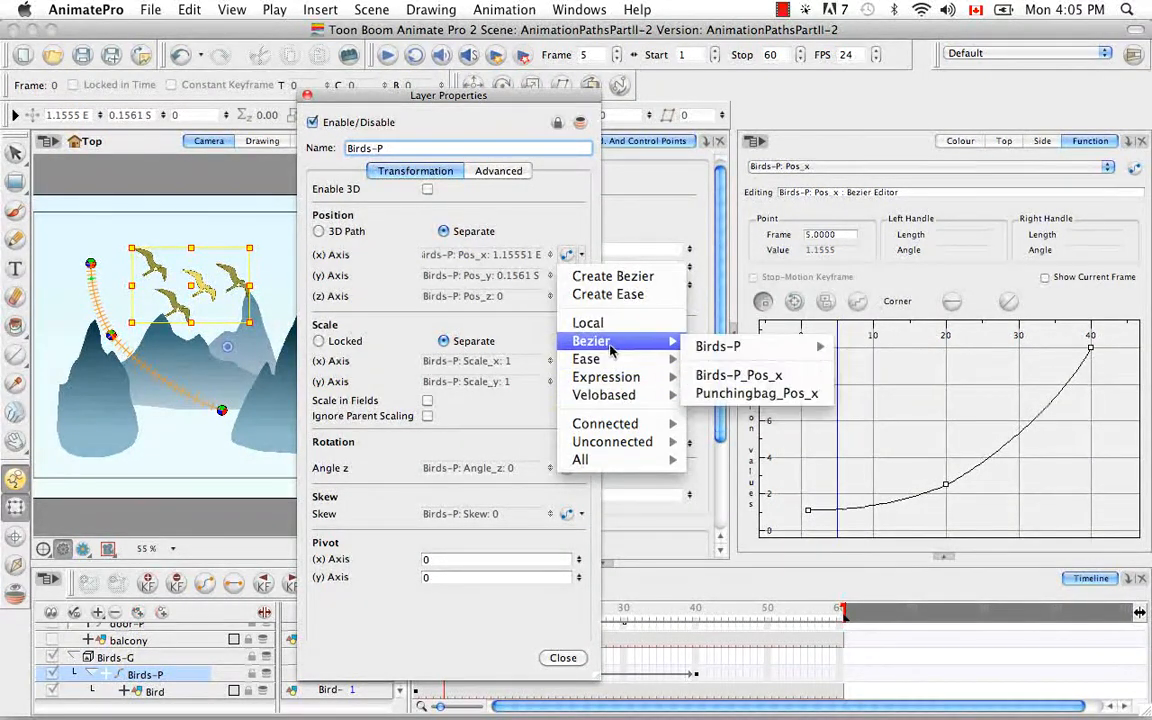
pyautogui.moveTo(790, 355)
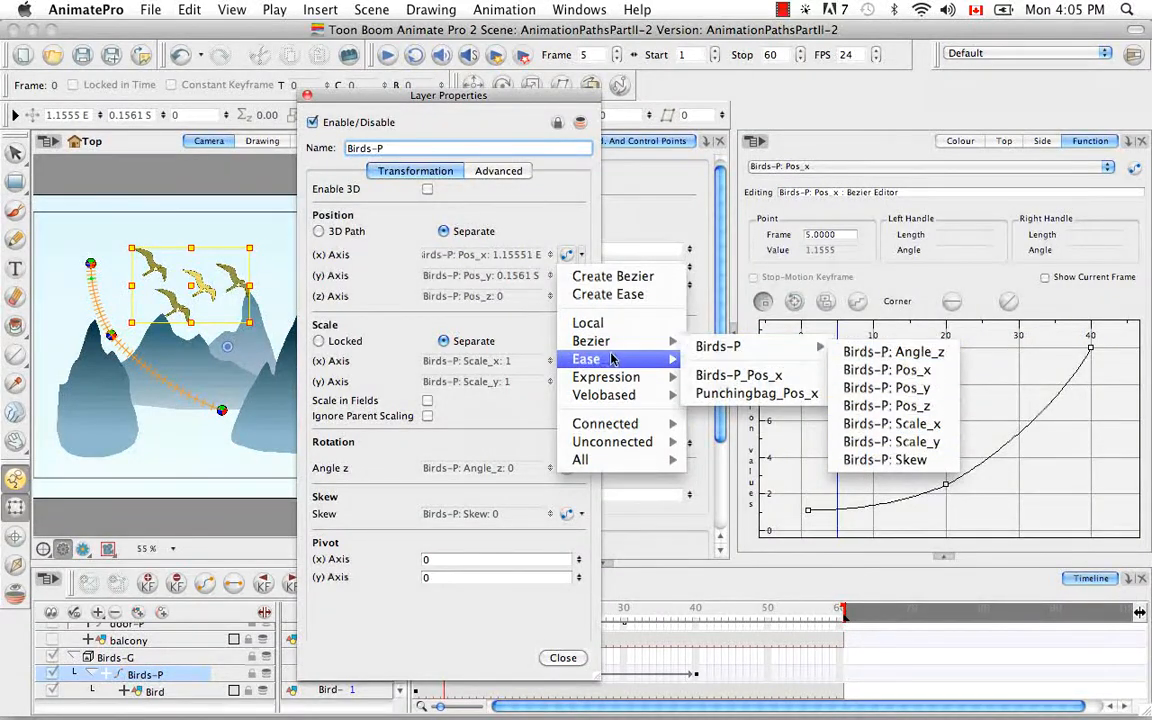
pyautogui.moveTo(678, 360)
pyautogui.moveTo(658, 384)
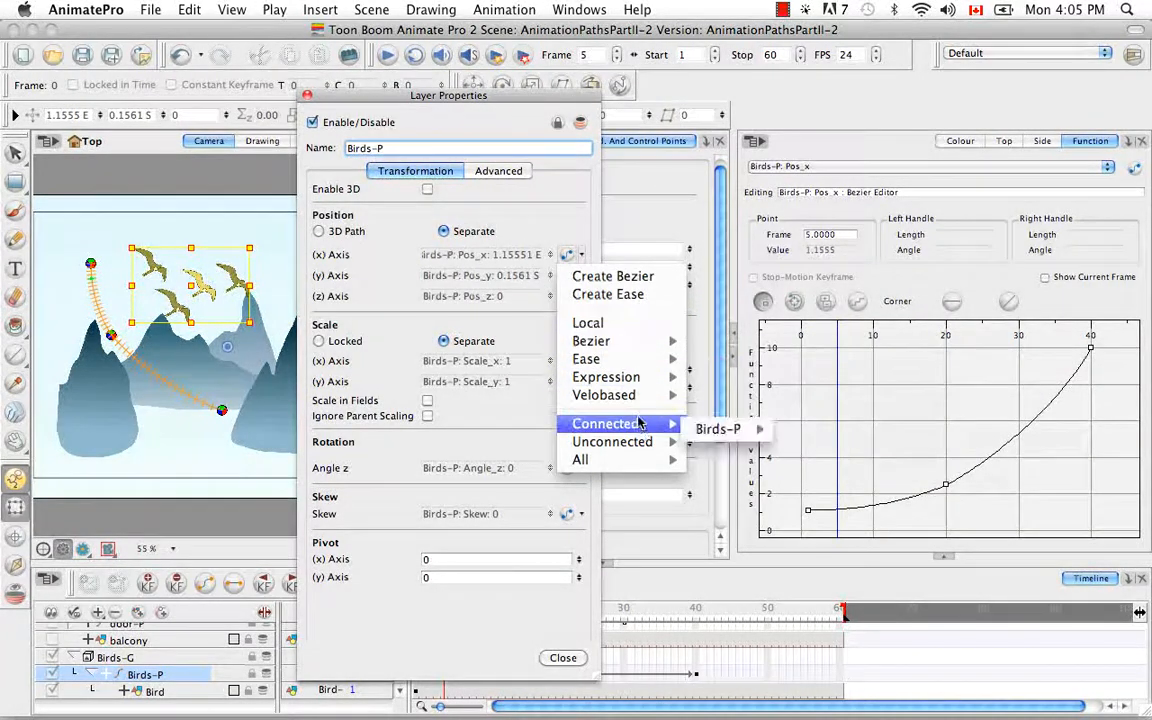
pyautogui.moveTo(638, 426)
pyautogui.moveTo(698, 429)
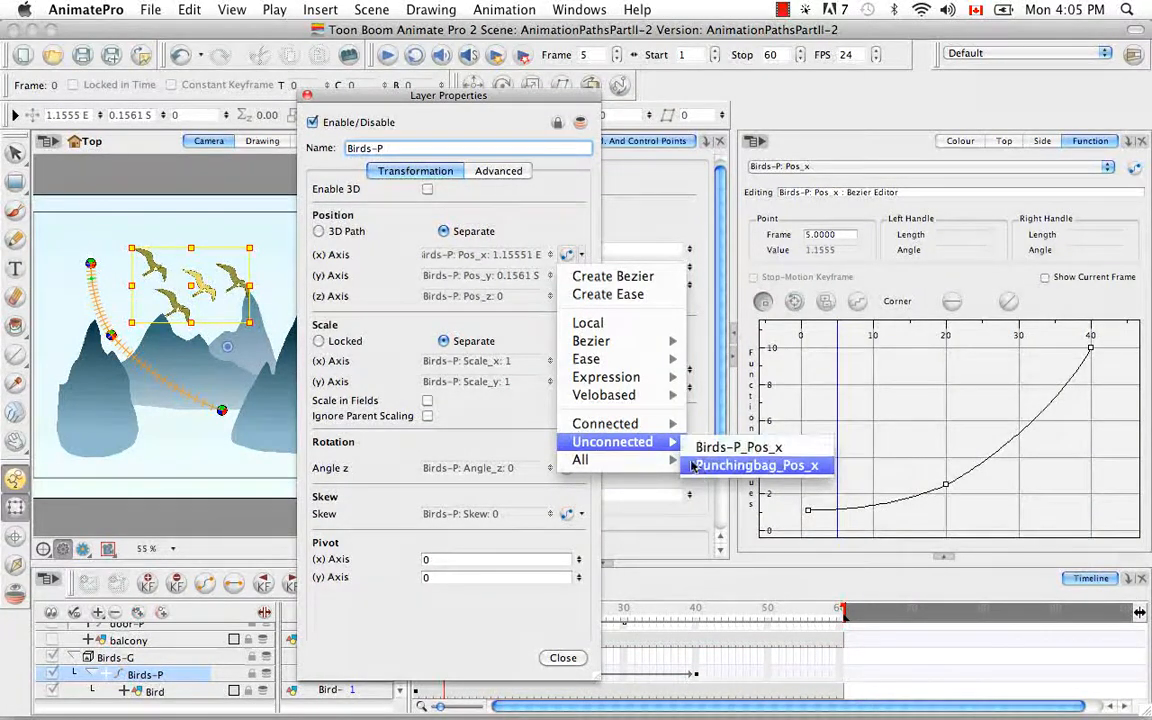
pyautogui.moveTo(616, 466)
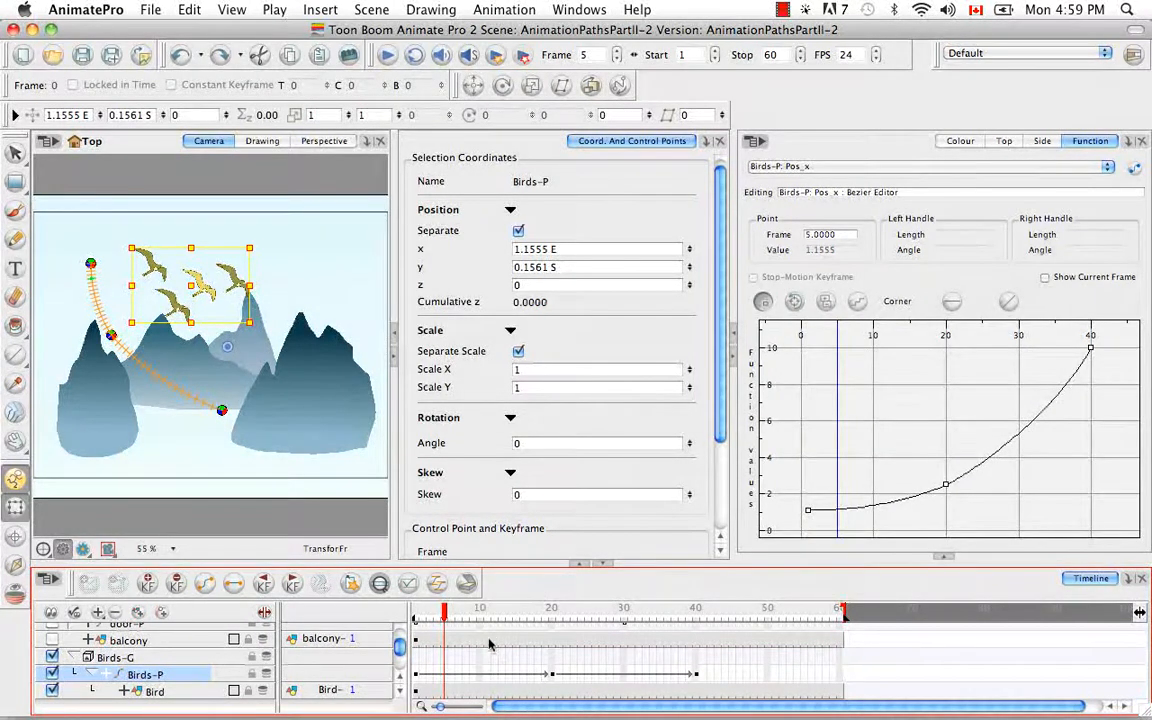
# Collapse and hide the Birds-G group, and enable the Punchingbag, Punchingbag-P and Dojo layers
pyautogui.click(73, 657)
pyautogui.click(53, 657)
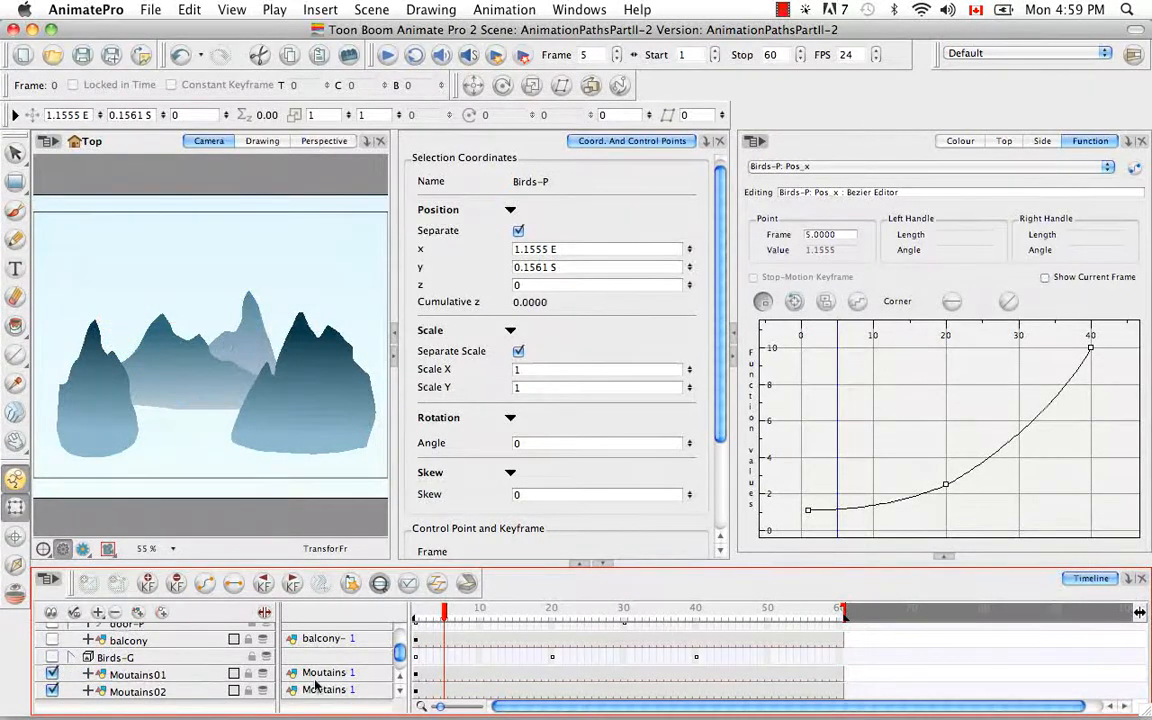
pyautogui.click(400, 680)
pyautogui.scroll(3, 400, 680)
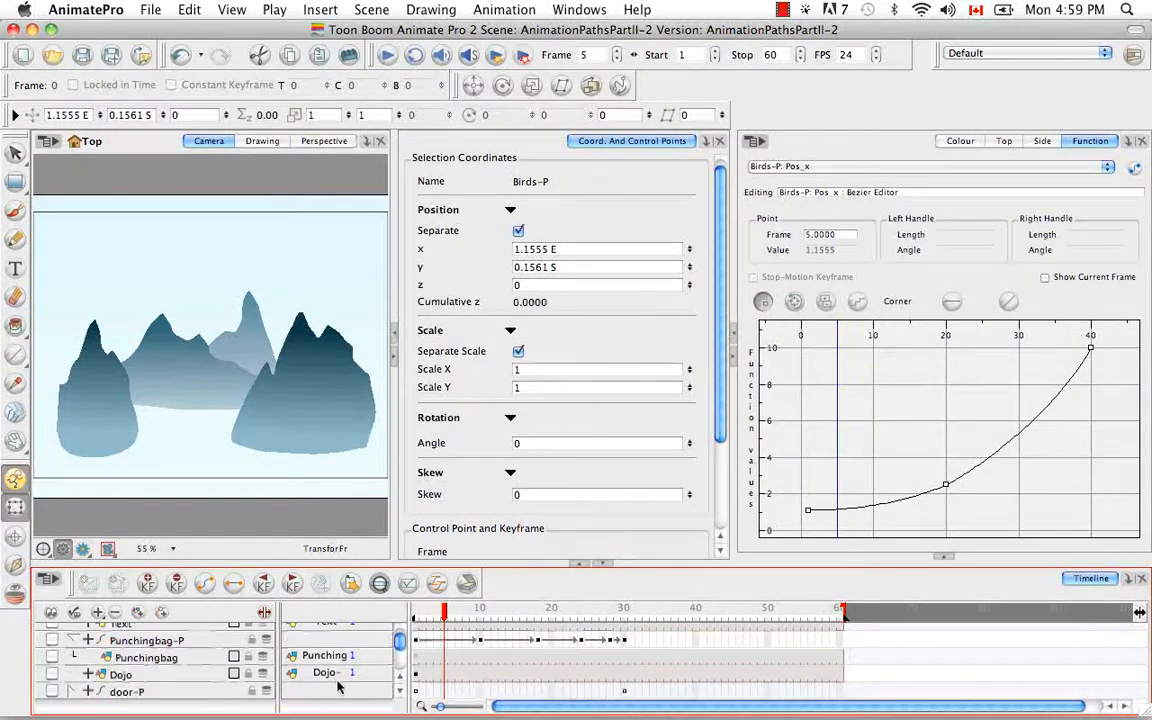
pyautogui.click(52, 656)
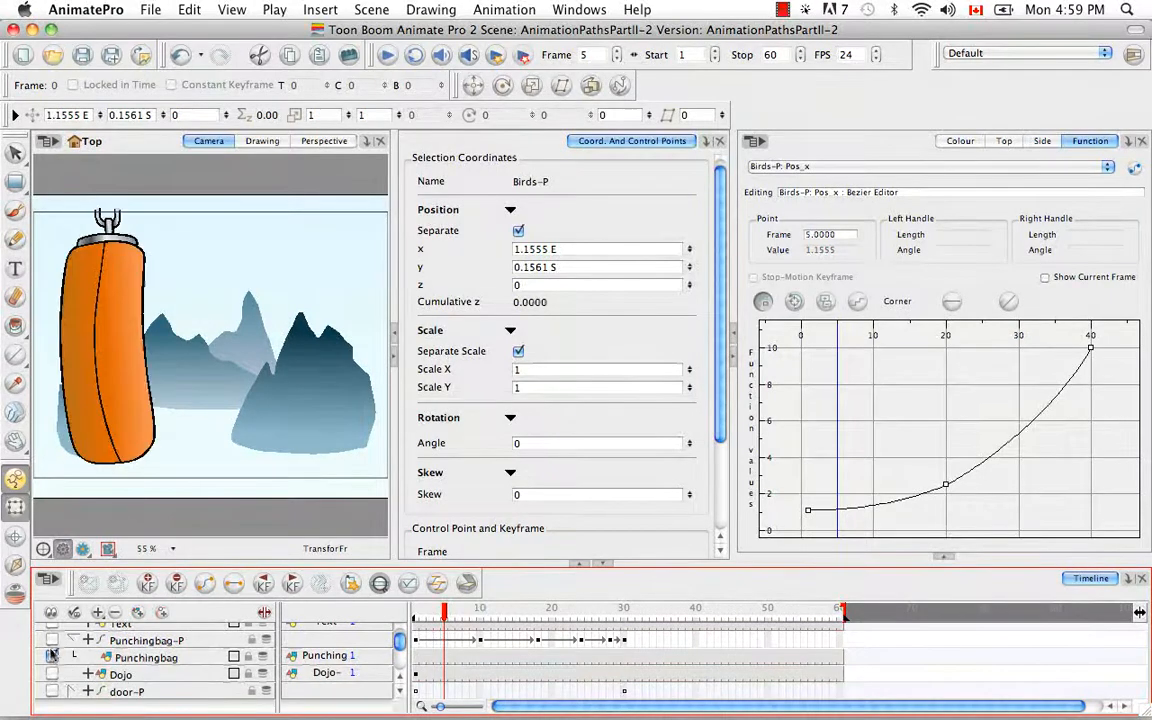
pyautogui.click(52, 639)
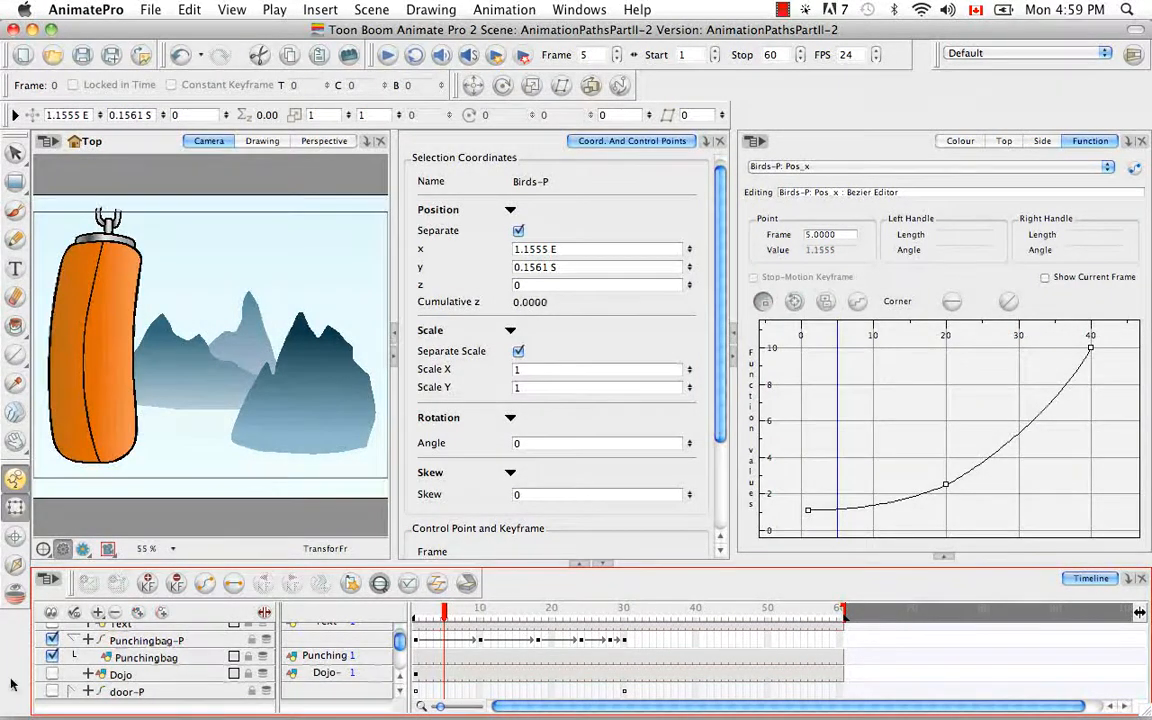
pyautogui.click(52, 674)
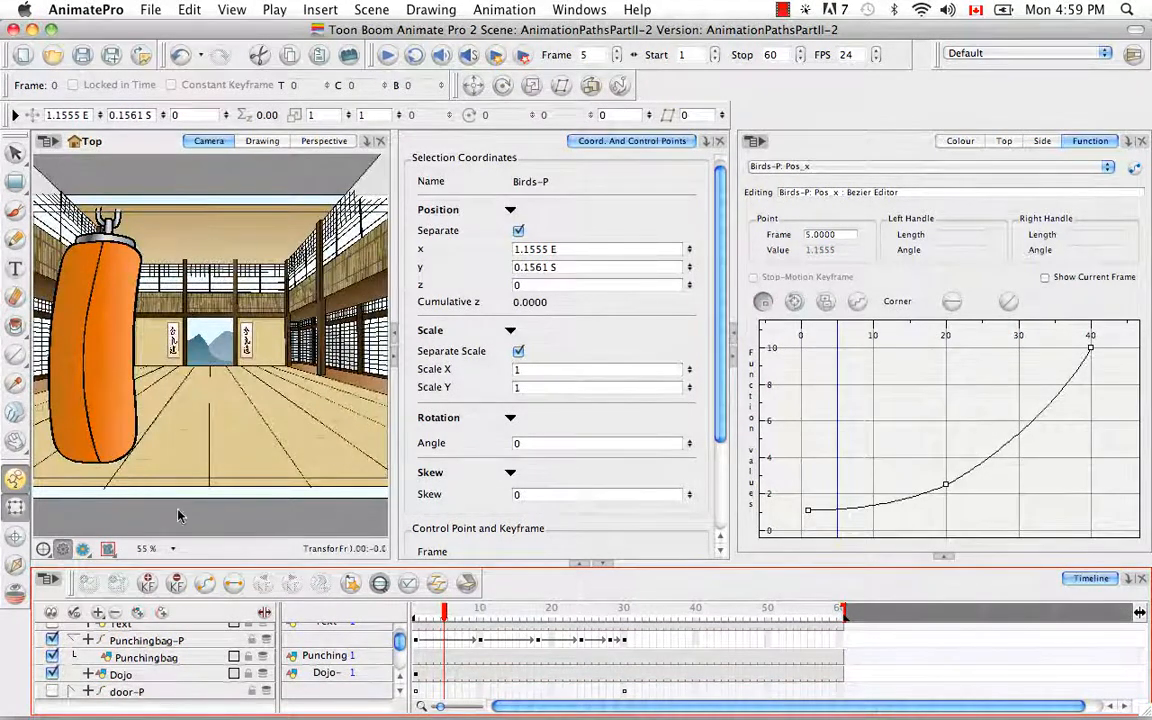
# Copy the Punchingbag-P swing cells from frame 1 through frame 30
pyautogui.scroll(1, 360, 620)
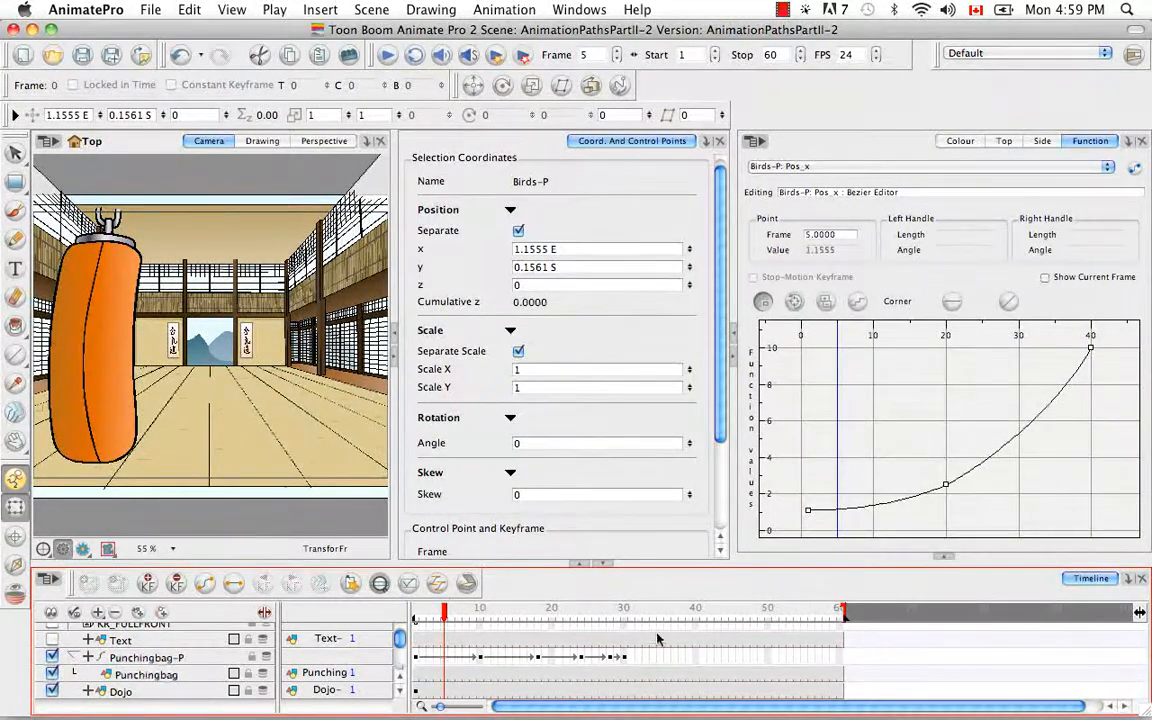
pyautogui.moveTo(453, 620); pyautogui.dragTo(620, 628)
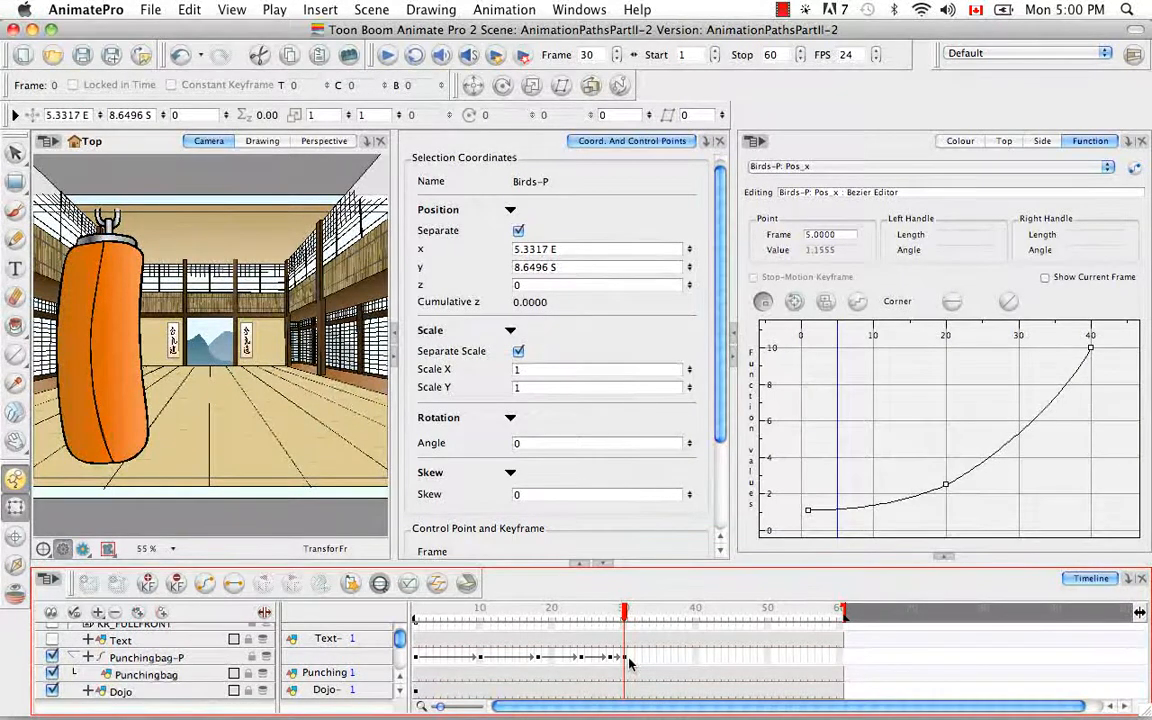
pyautogui.click(417, 659)
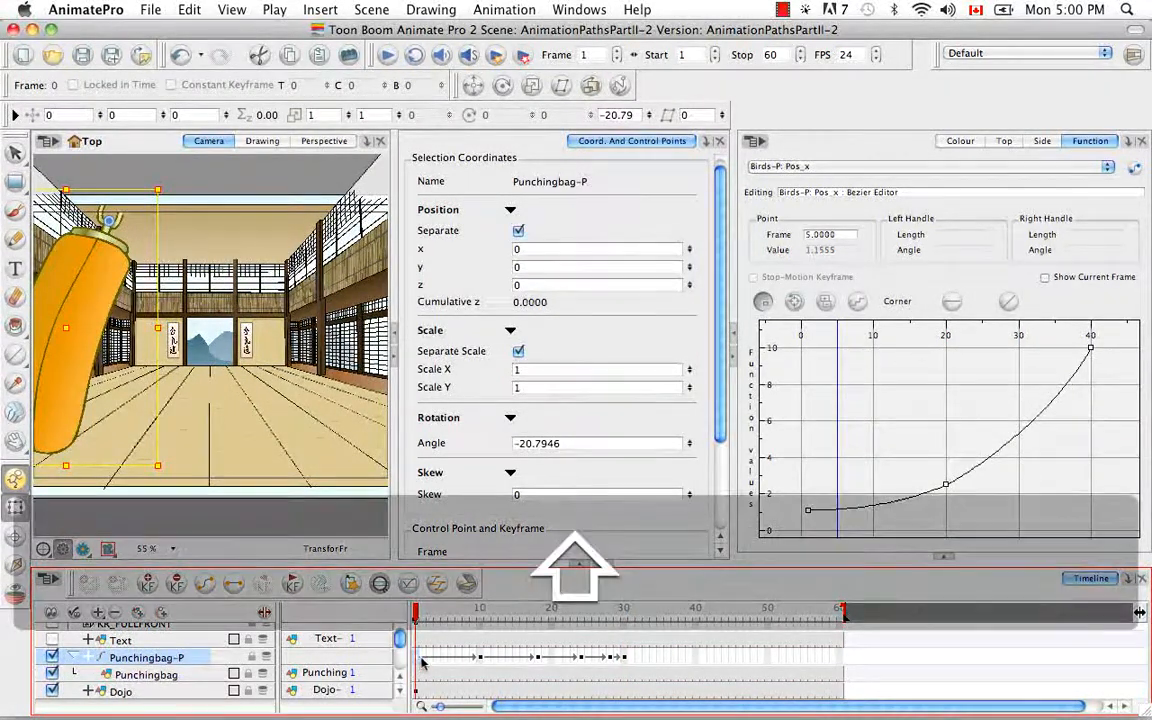
pyautogui.keyDown('shift'); pyautogui.click(625, 660); pyautogui.keyUp('shift')
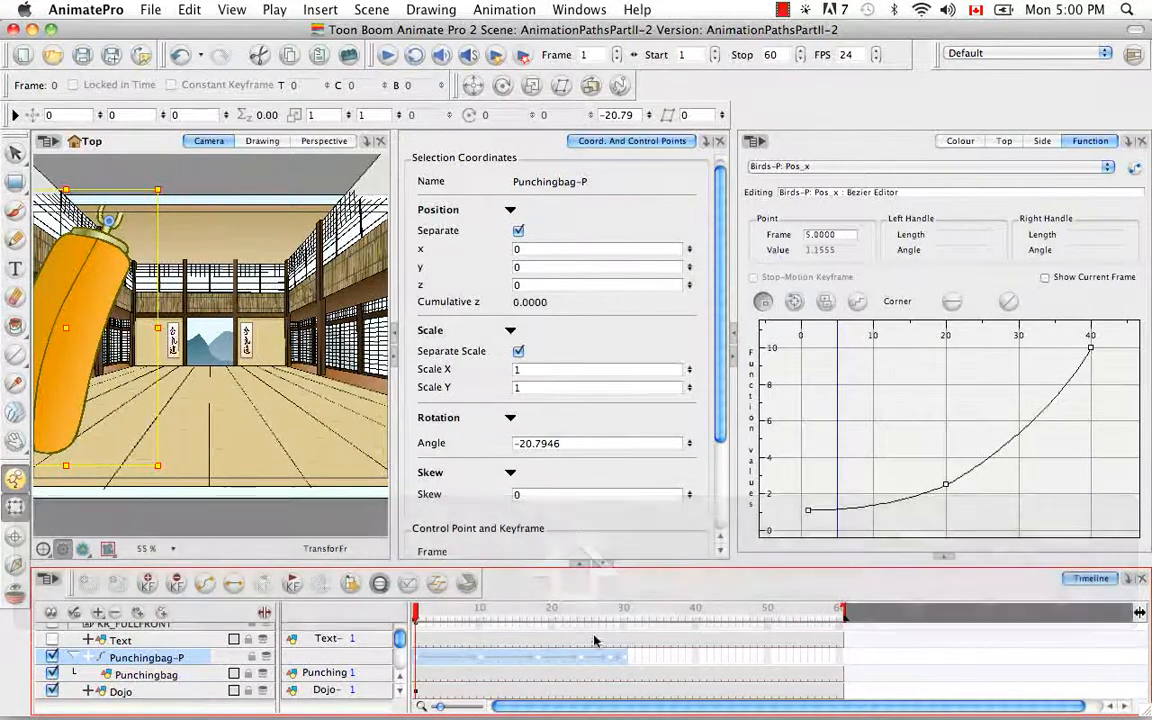
pyautogui.rightClick(627, 655)
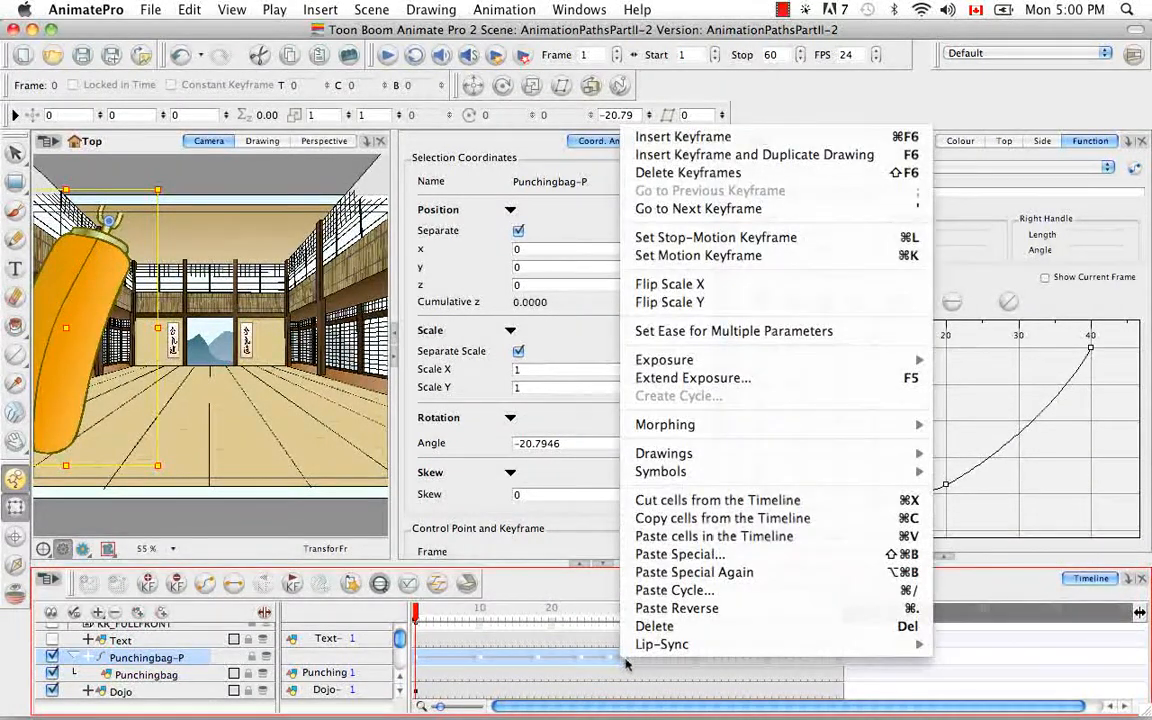
pyautogui.click(664, 519)
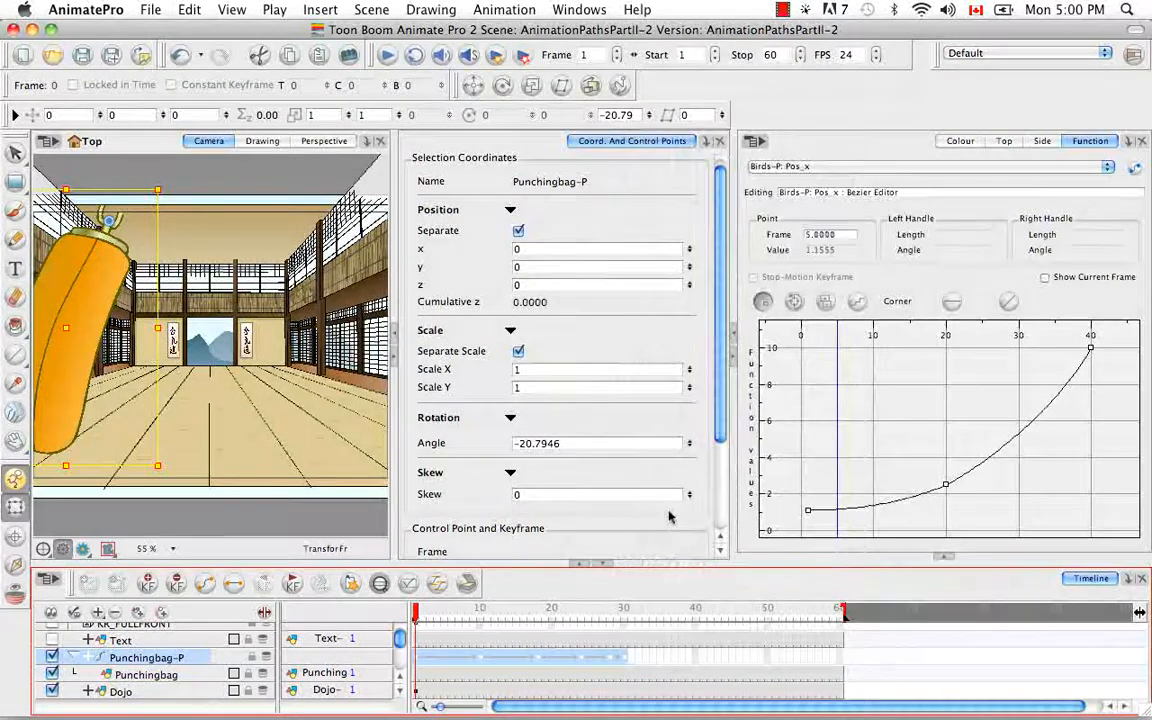
# Paste the copied swing as a cycle on Punchingbag-P at frame 31, using 3 cycles of type Reverse->Forward
pyautogui.click(648, 617)
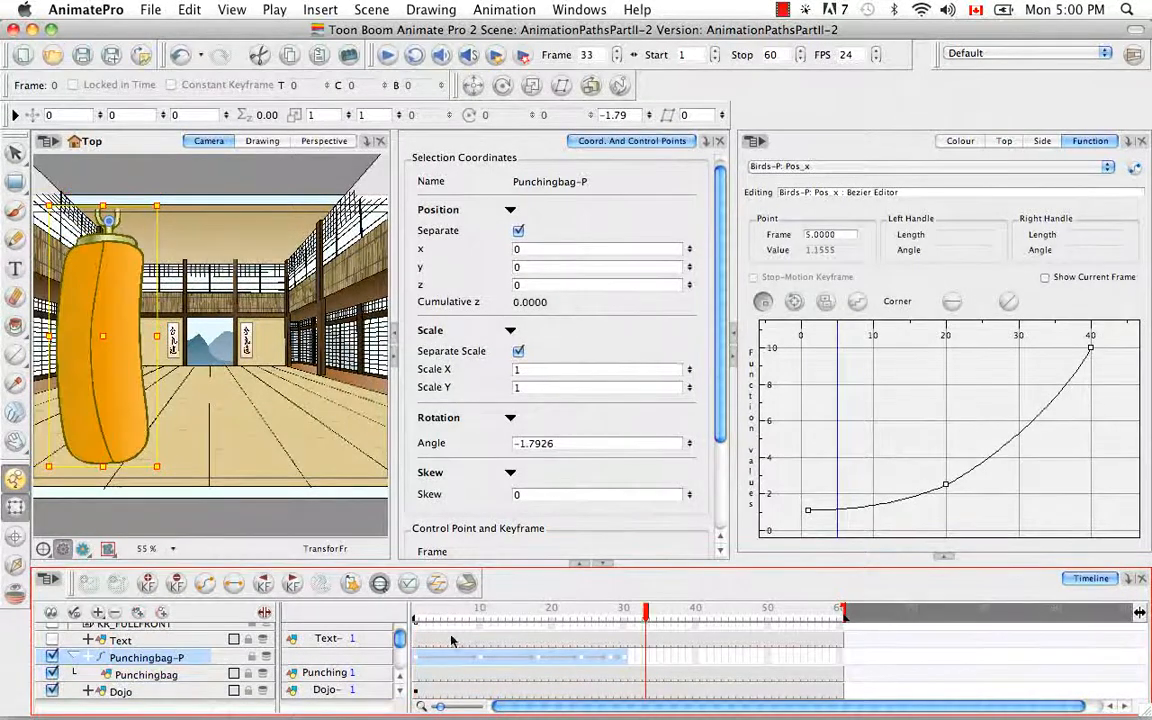
pyautogui.click(632, 660)
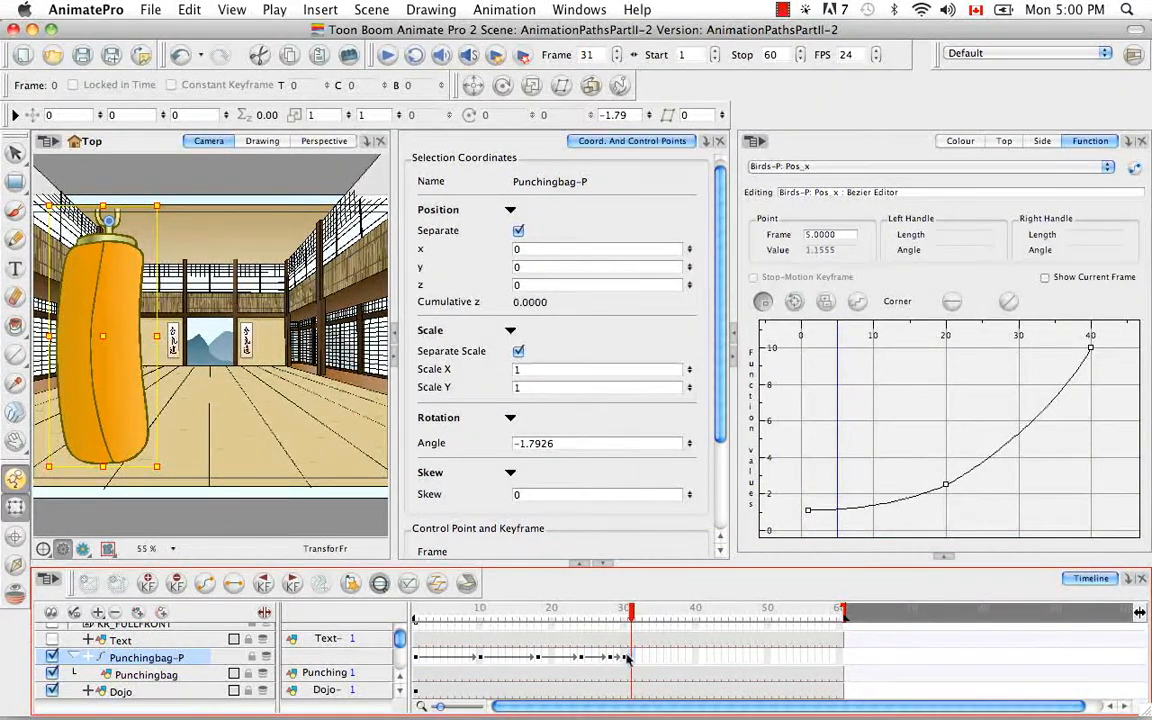
pyautogui.moveTo(631, 611); pyautogui.dragTo(768, 611)
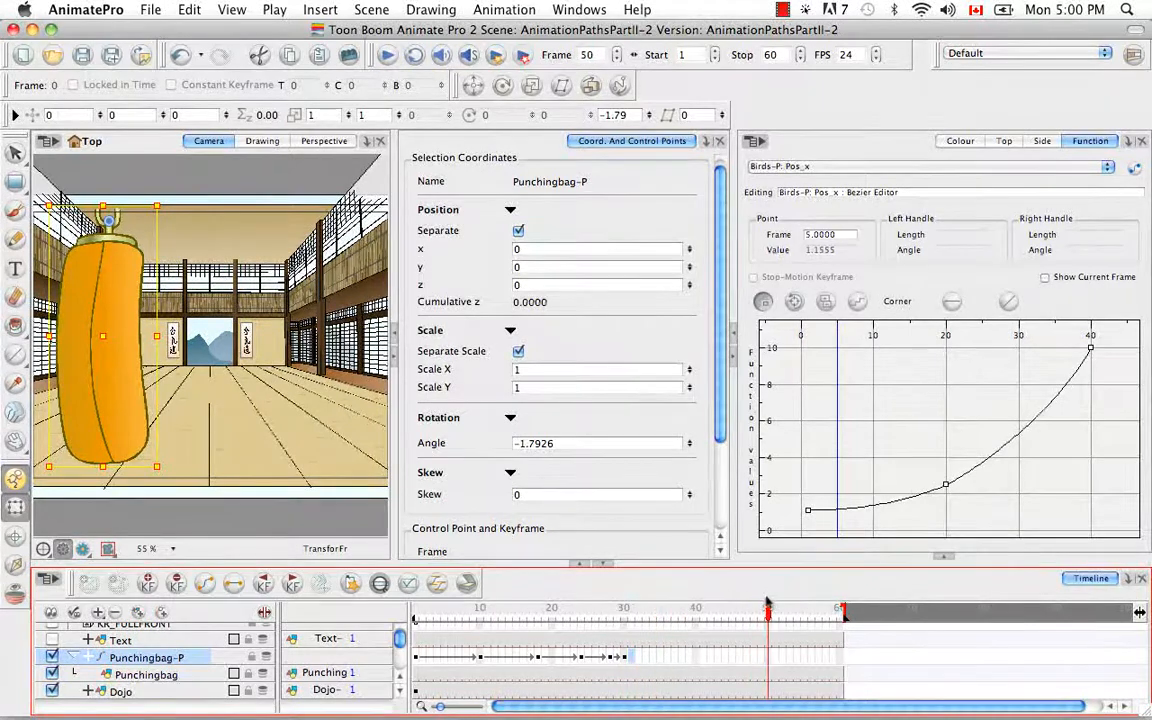
pyautogui.click(634, 656)
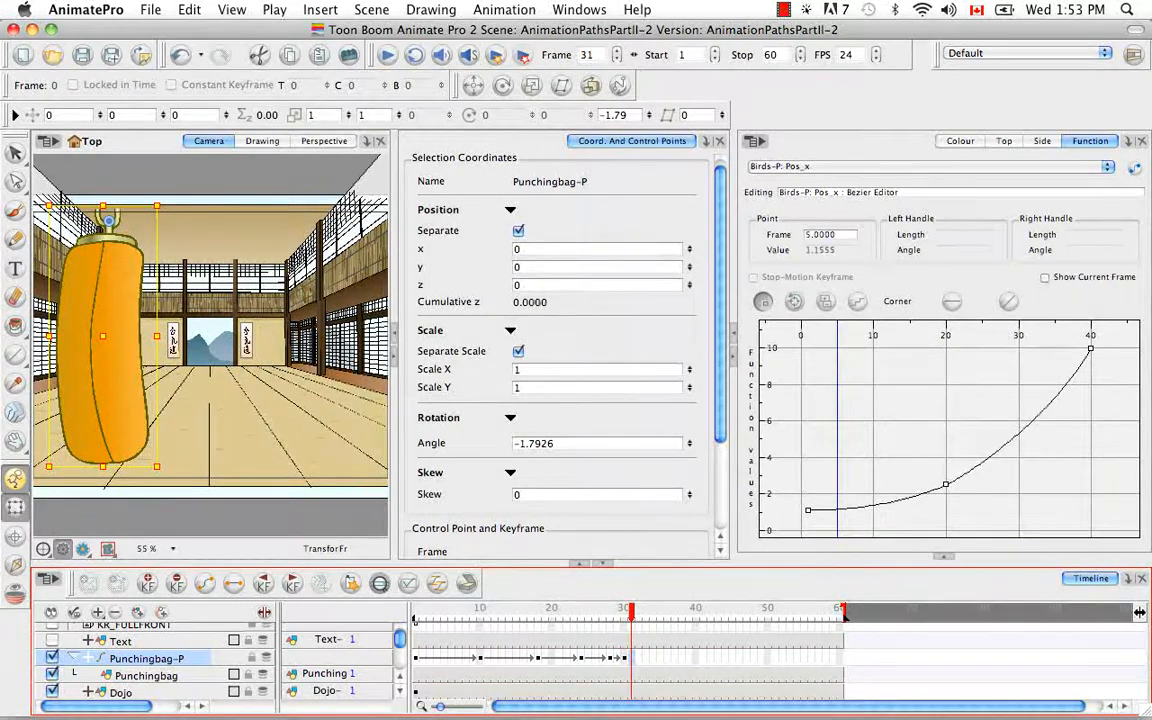
pyautogui.click(191, 10)
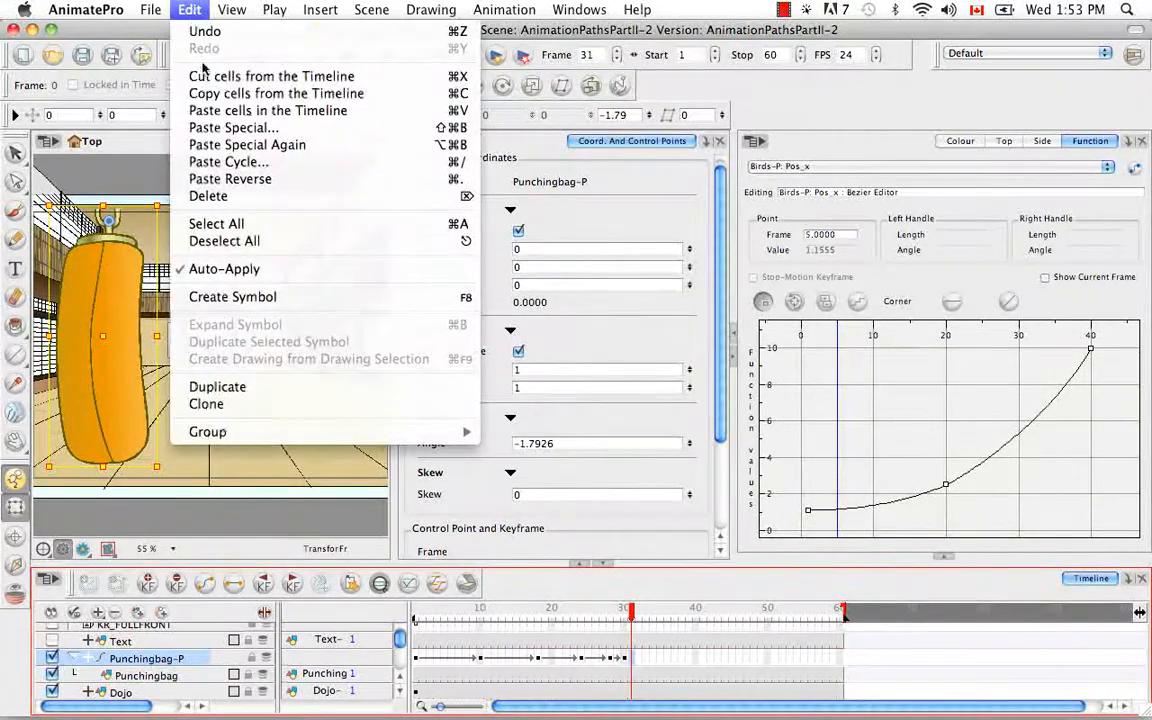
pyautogui.click(210, 161)
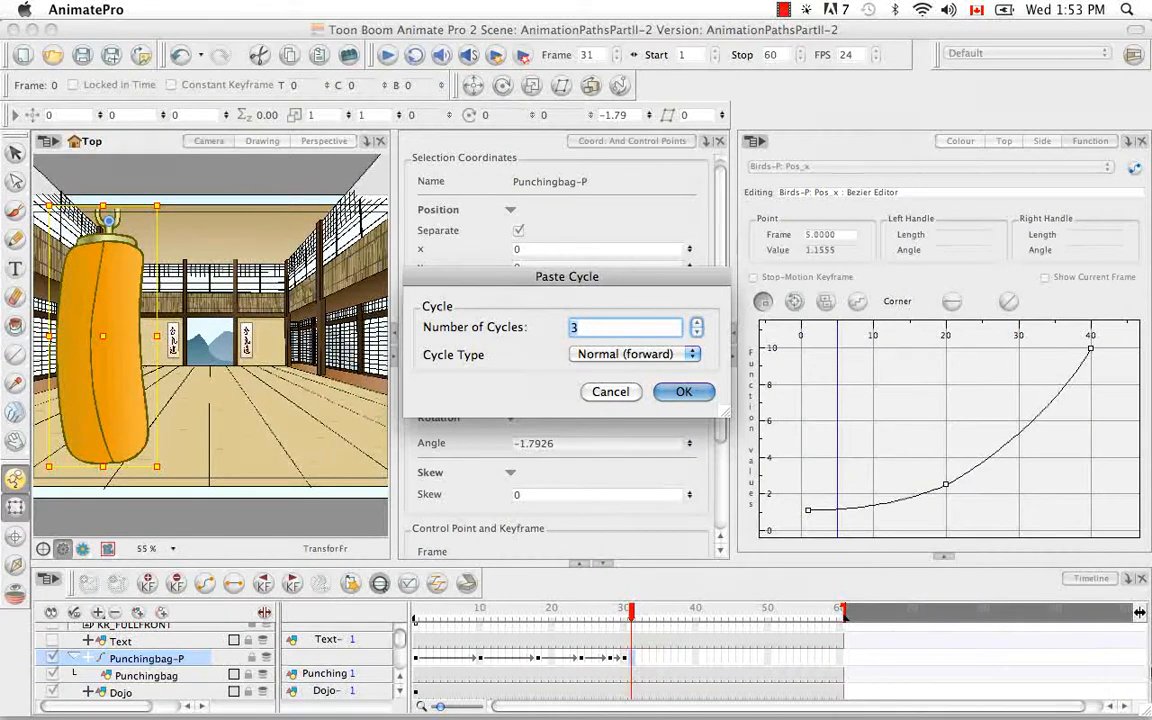
pyautogui.click(632, 354)
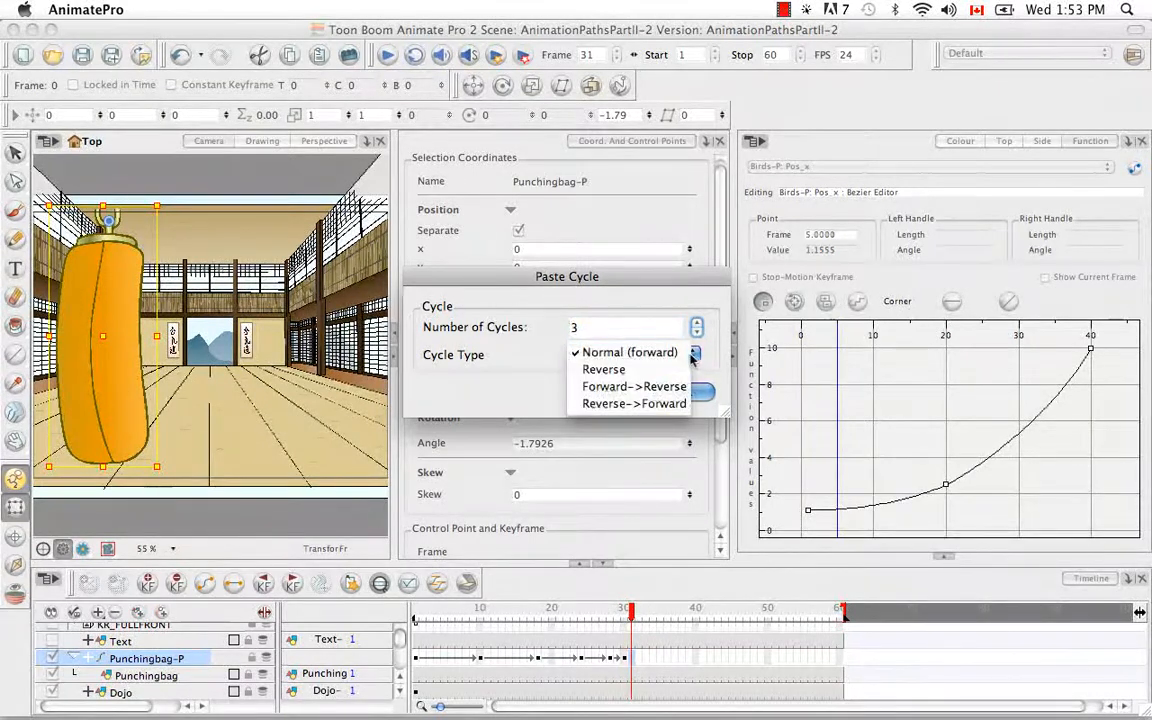
pyautogui.click(660, 369)
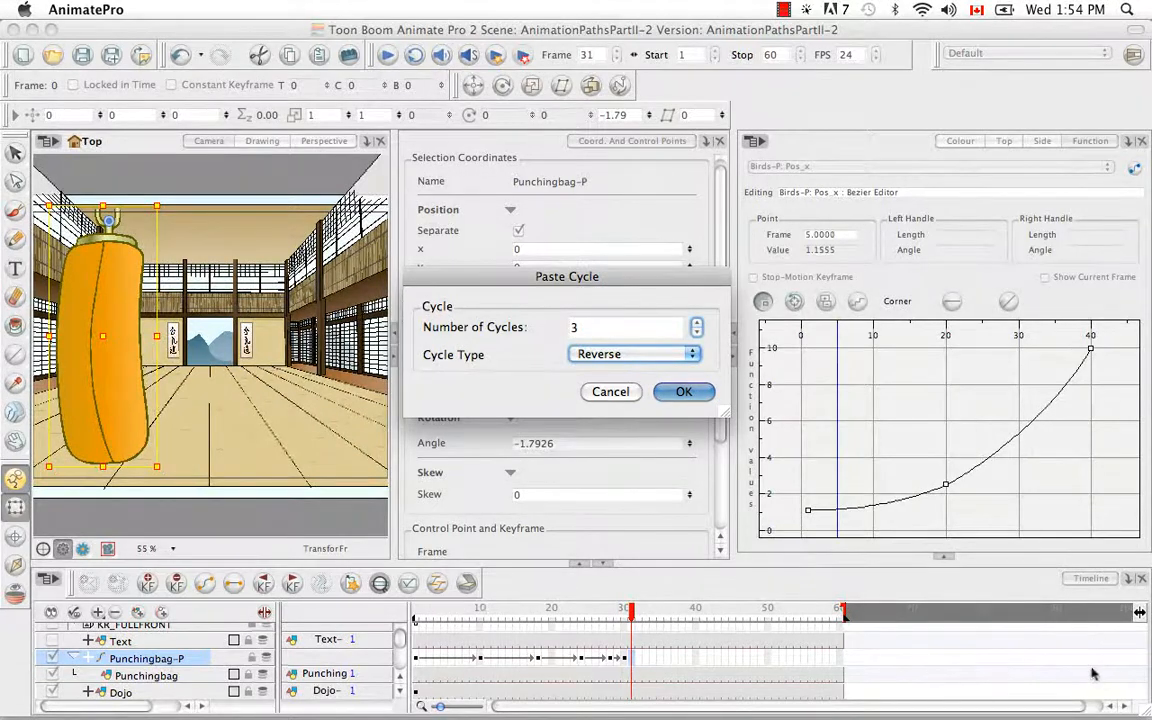
pyautogui.click(692, 355)
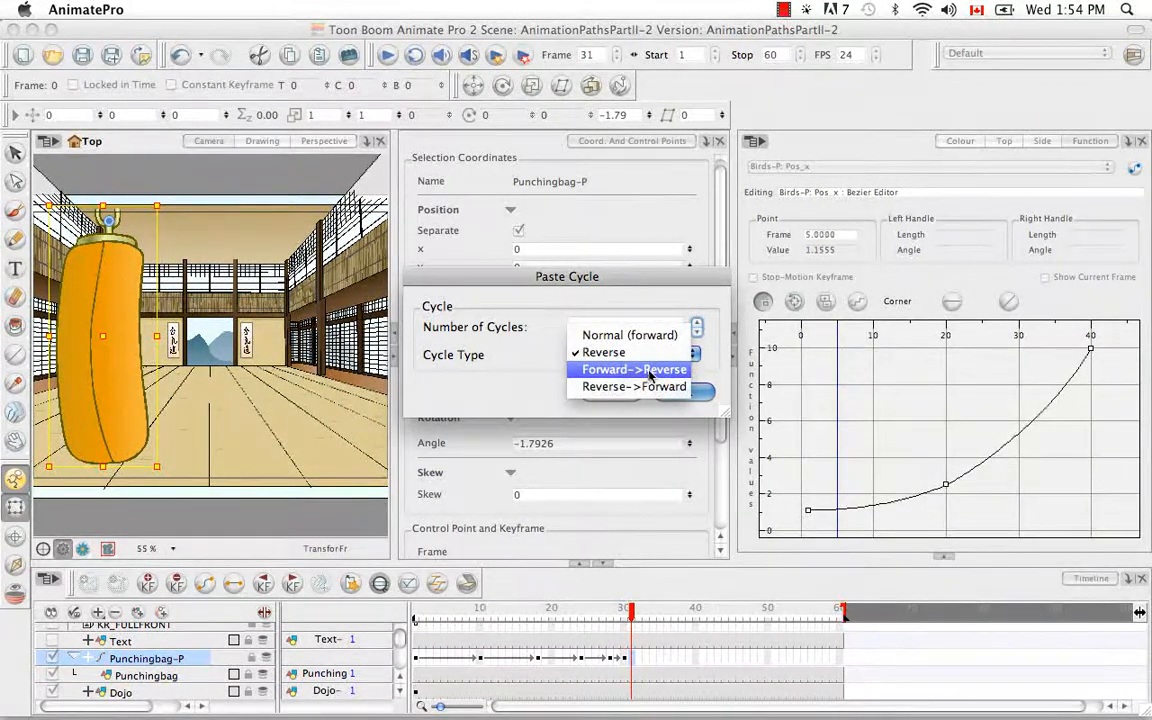
pyautogui.click(650, 370)
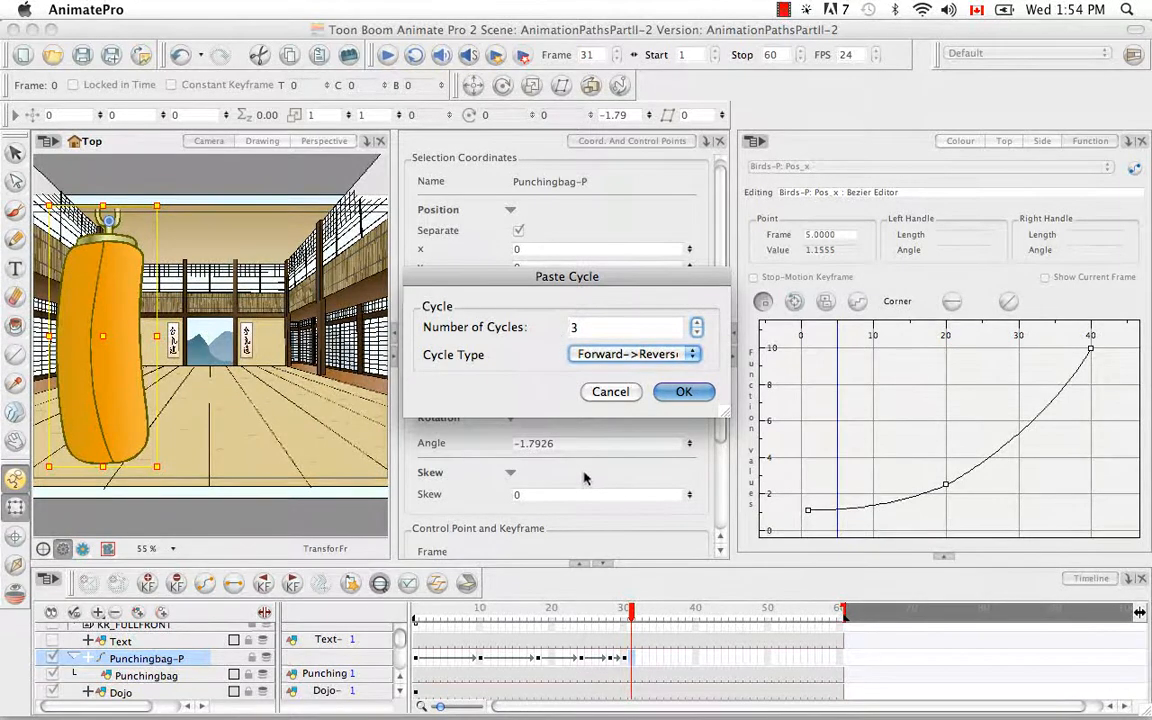
pyautogui.click(690, 354)
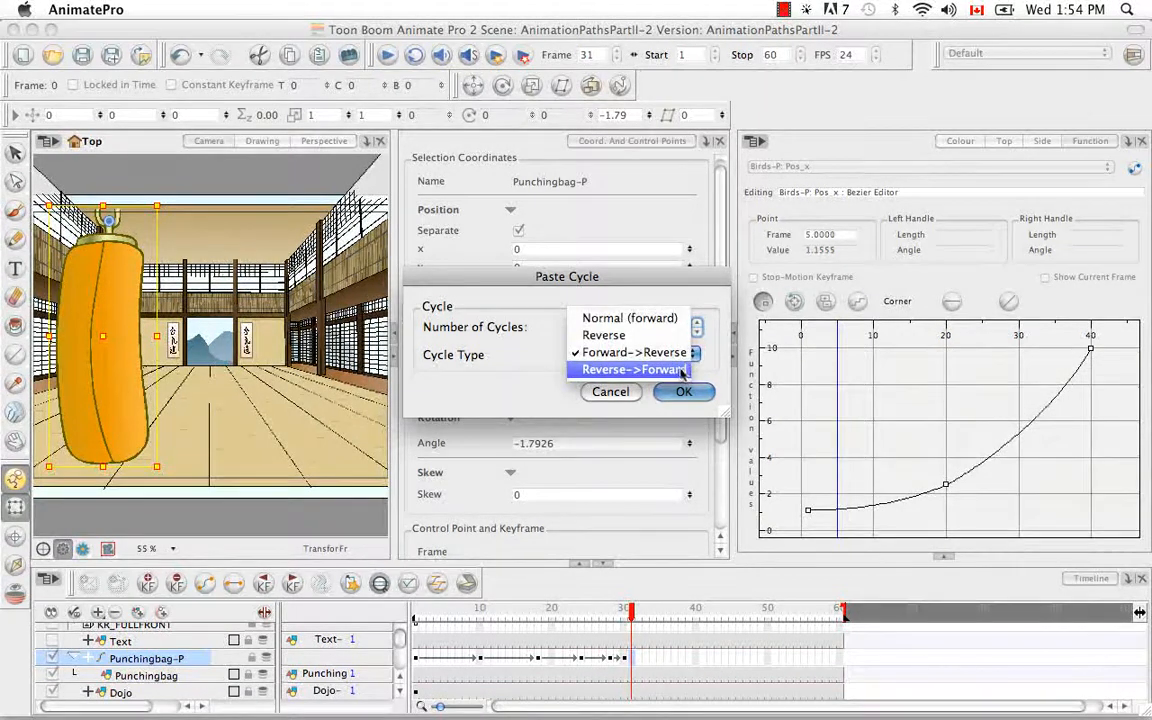
pyautogui.click(679, 371)
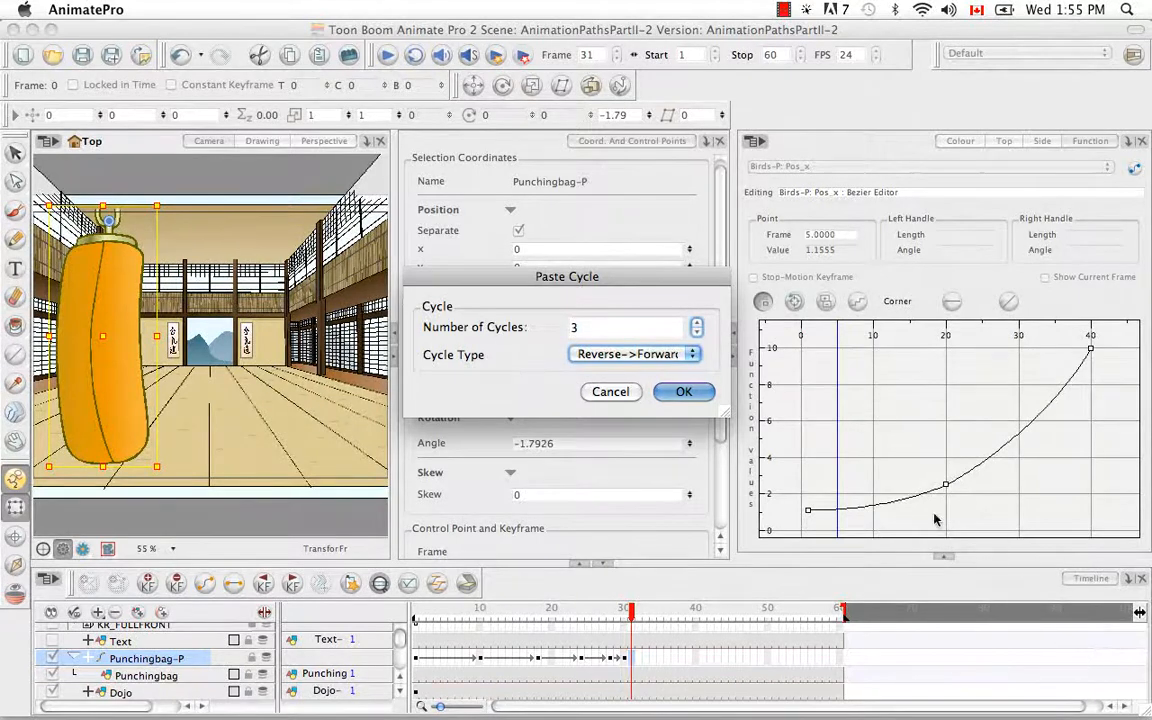
pyautogui.click(679, 393)
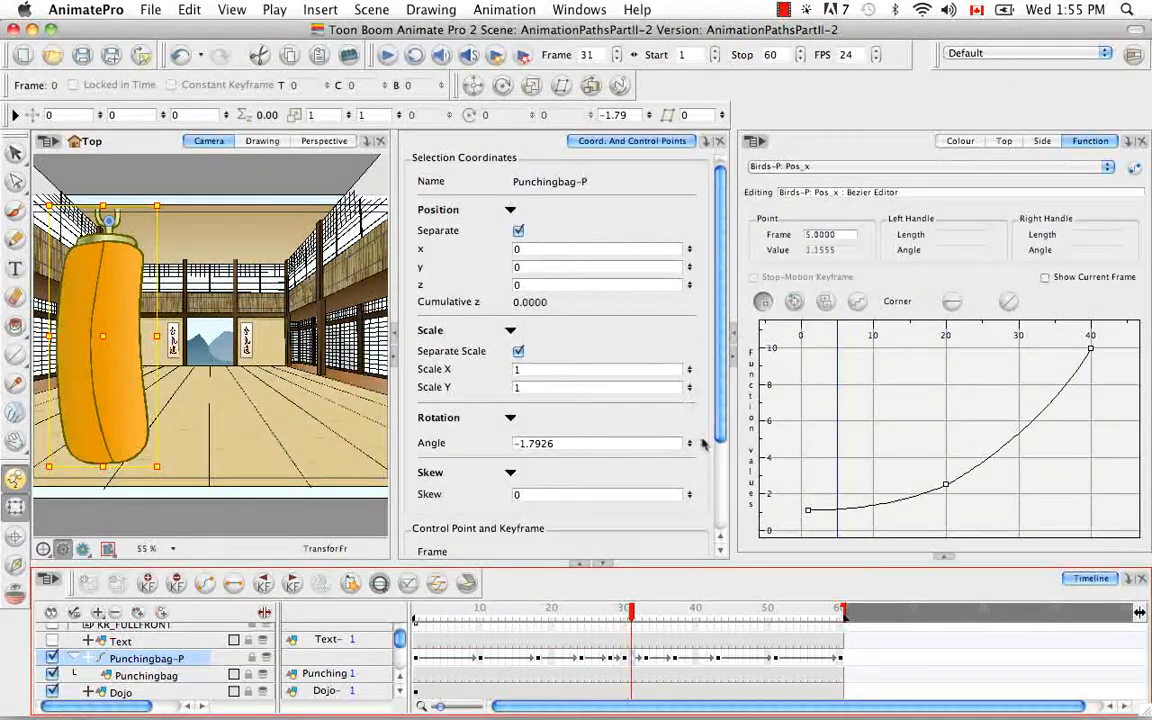
# Extend the scene's end to frame 127 and look over the pasted keyframes
pyautogui.moveTo(845, 613); pyautogui.dragTo(1133, 613)
pyautogui.moveTo(710, 705); pyautogui.dragTo(580, 705)
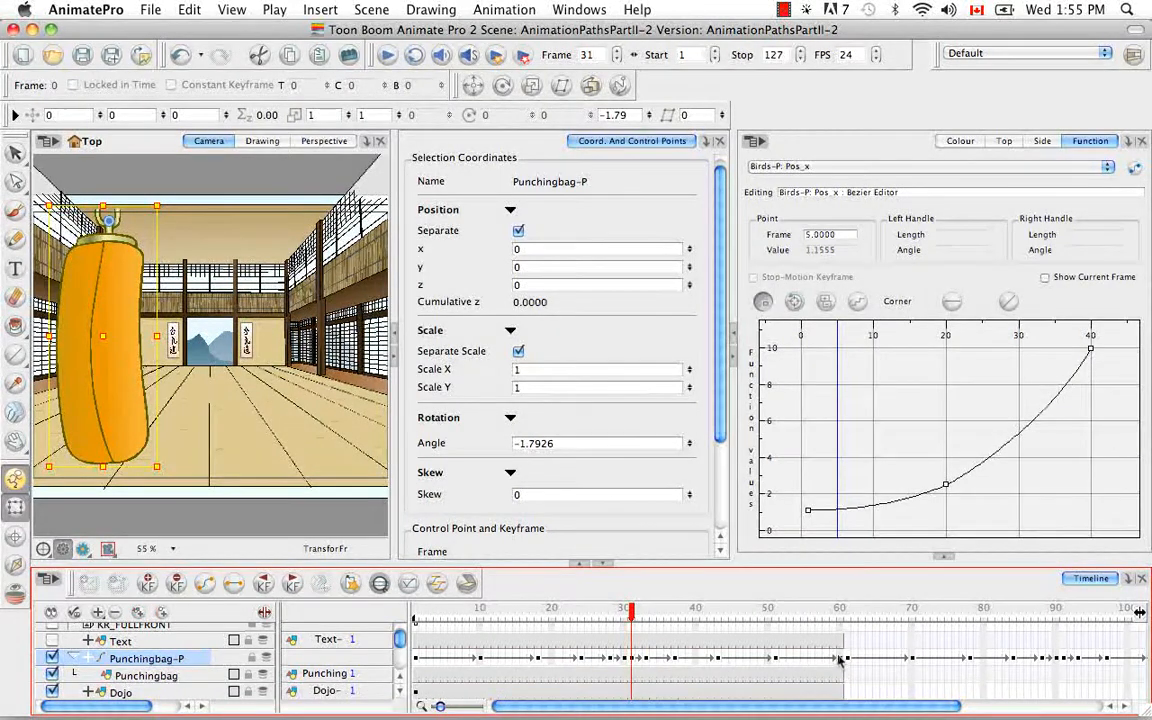
pyautogui.moveTo(922, 705); pyautogui.dragTo(1064, 705)
# Undo the scene extension and the pasted cycle on Punchingbag-P
pyautogui.hscroll(-5, 532, 687)
pyautogui.press('super+z')
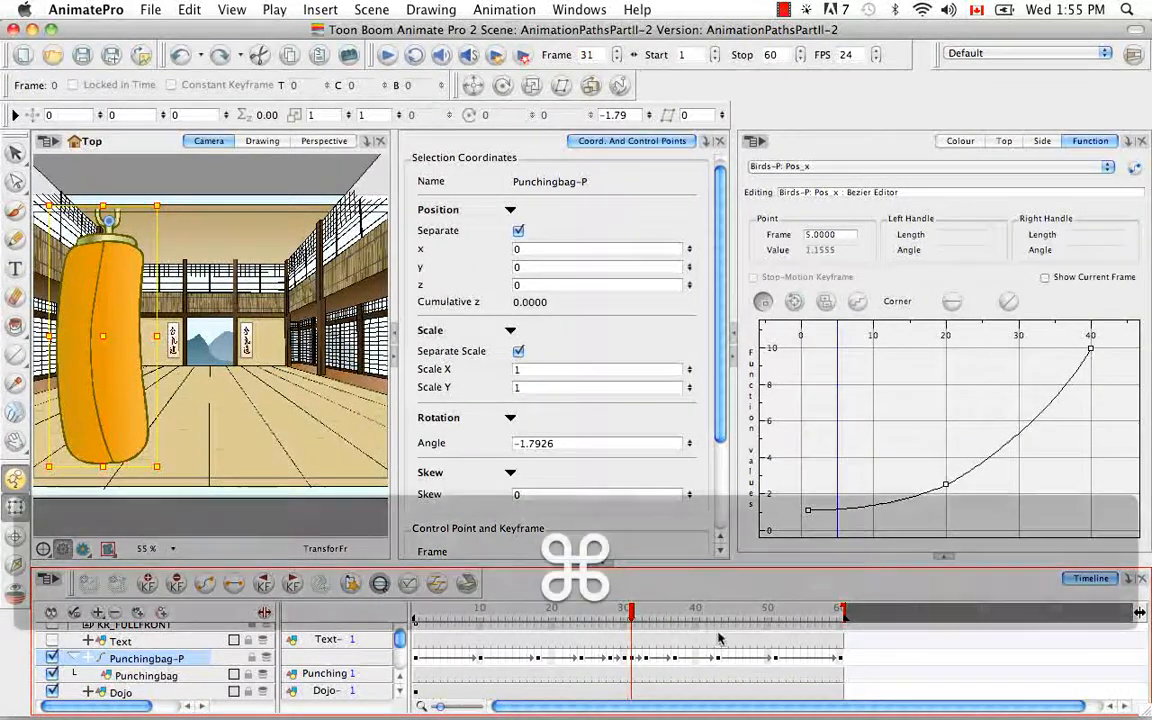
pyautogui.press('super+z')
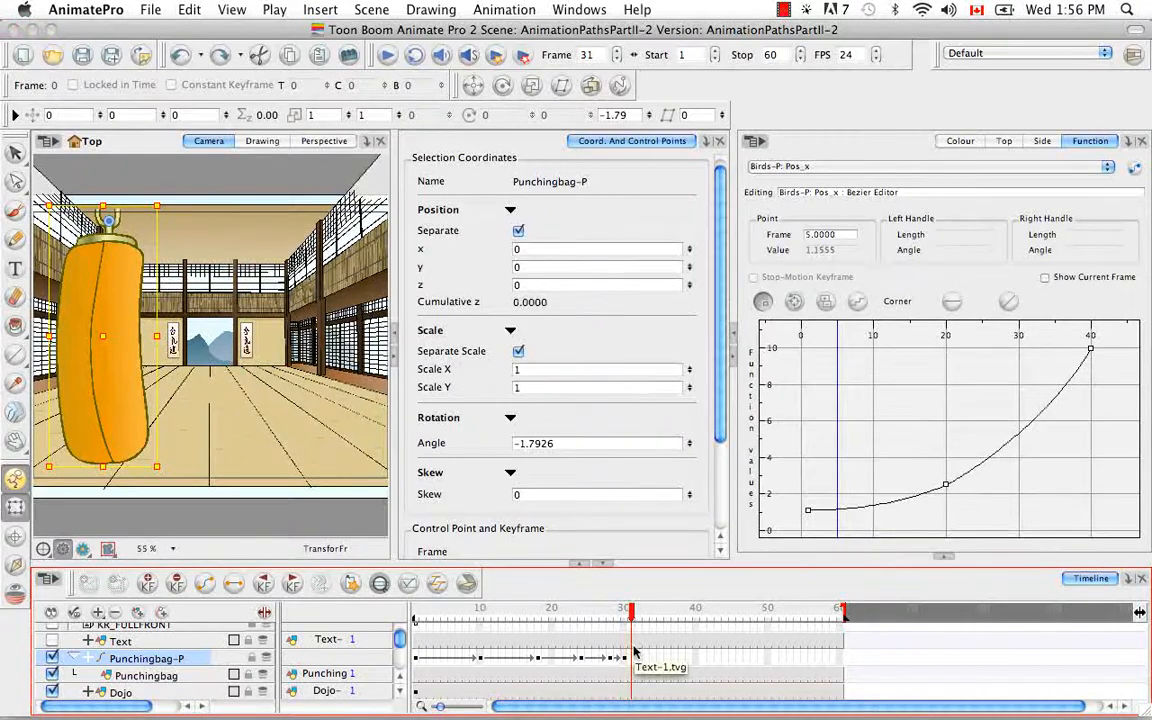
# Copy the Punchingbag-P keyframe cells spanning frames 1 to 30 again
pyautogui.click(416, 659)
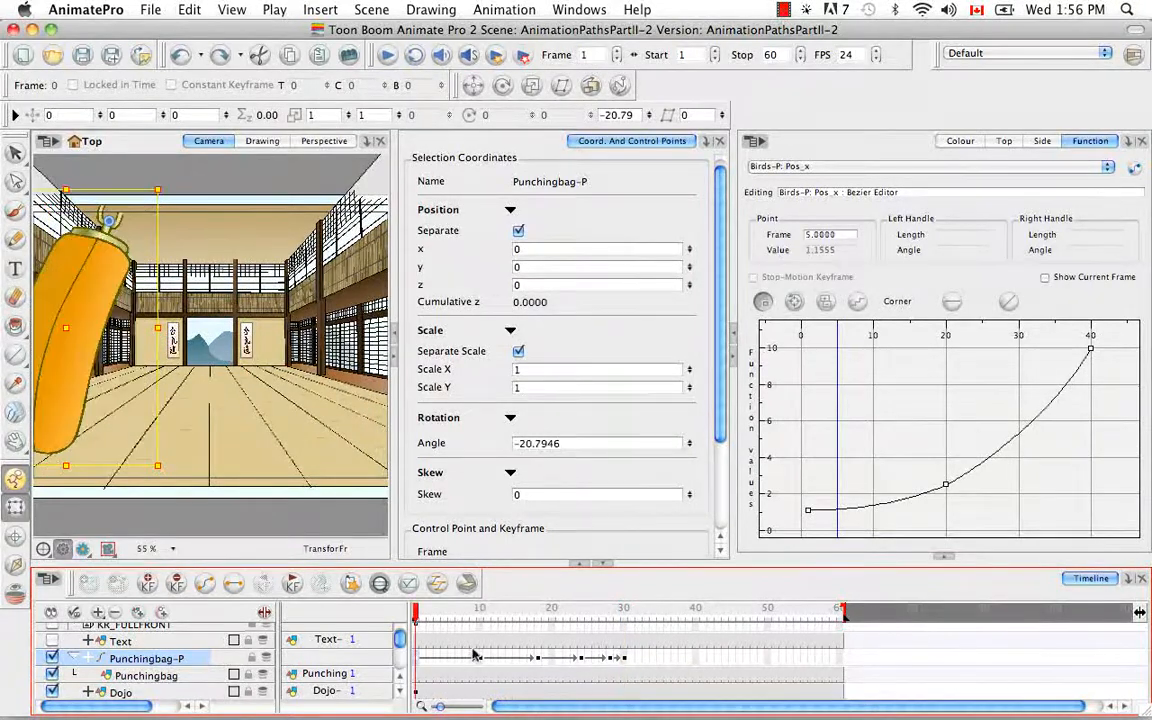
pyautogui.keyDown('shift'); pyautogui.click(630, 662); pyautogui.keyUp('shift')
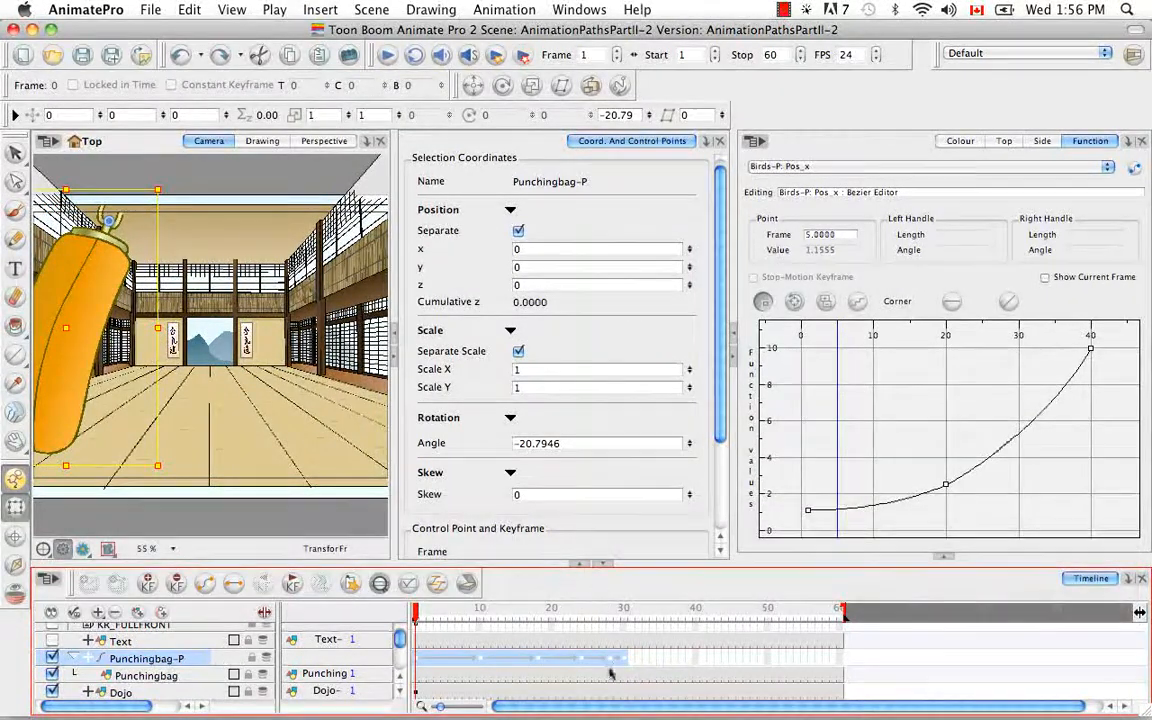
pyautogui.rightClick(611, 674)
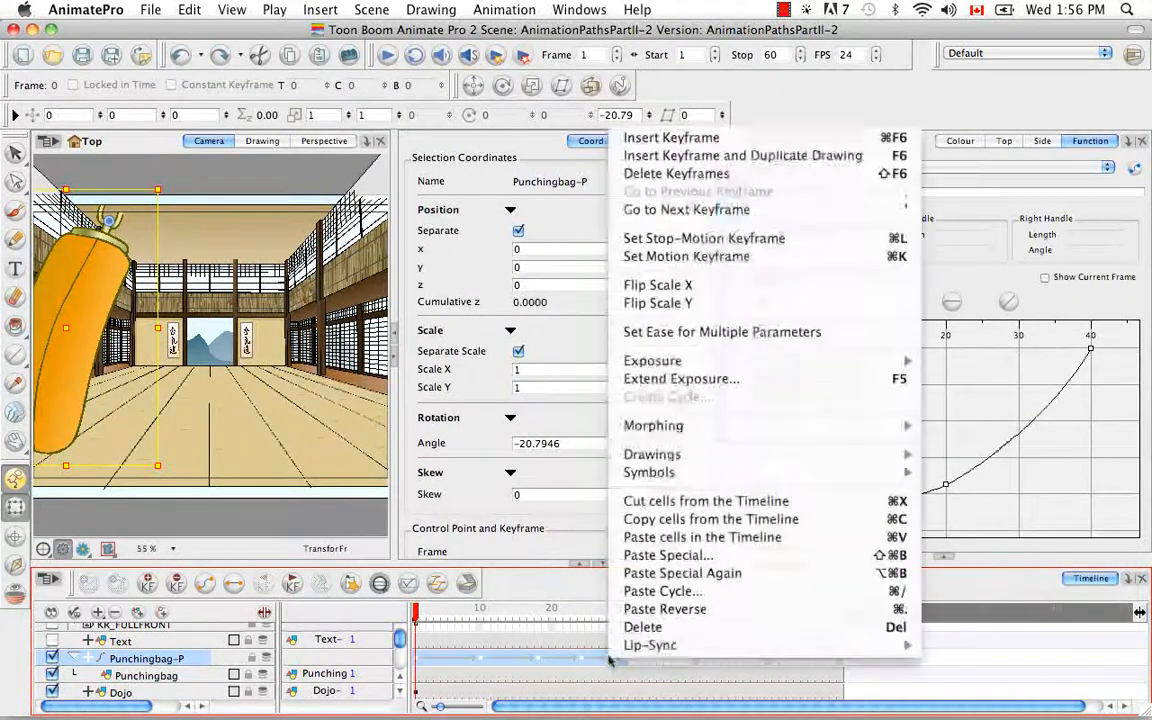
pyautogui.click(659, 519)
# Start a Paste Special at frame 31 of Punchingbag-P, check the Add/Remove Exposure drawing options, and set Drawings to Do Nothing
pyautogui.click(632, 660)
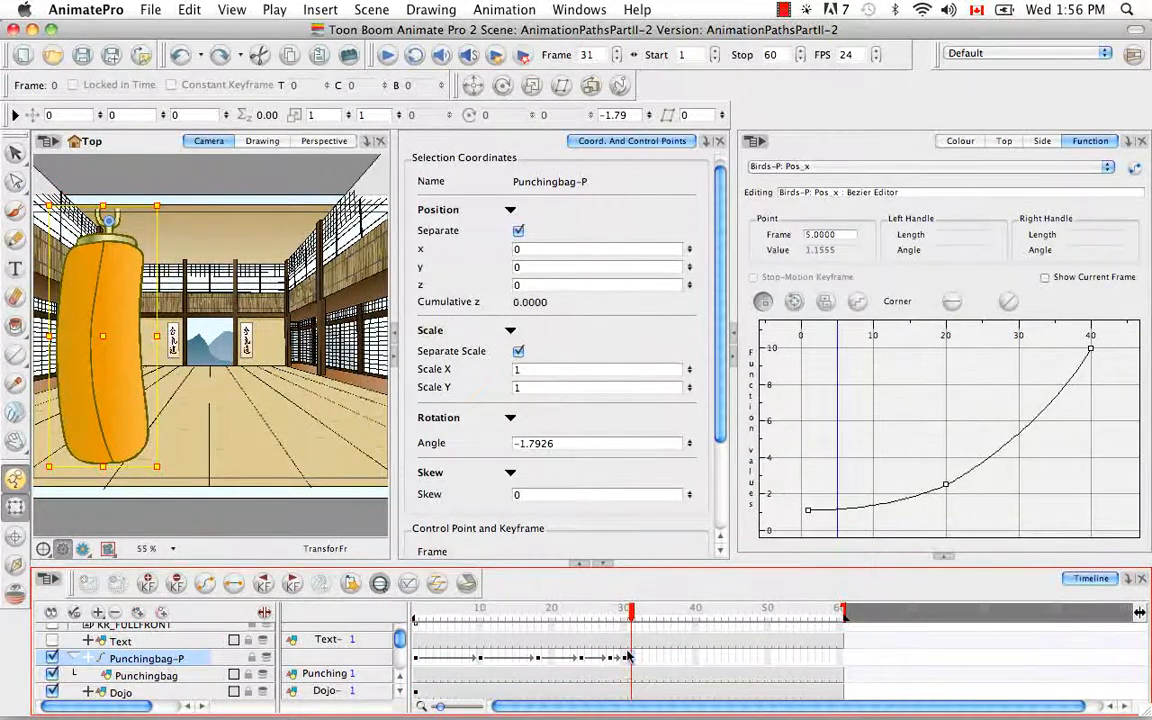
pyautogui.rightClick(635, 657)
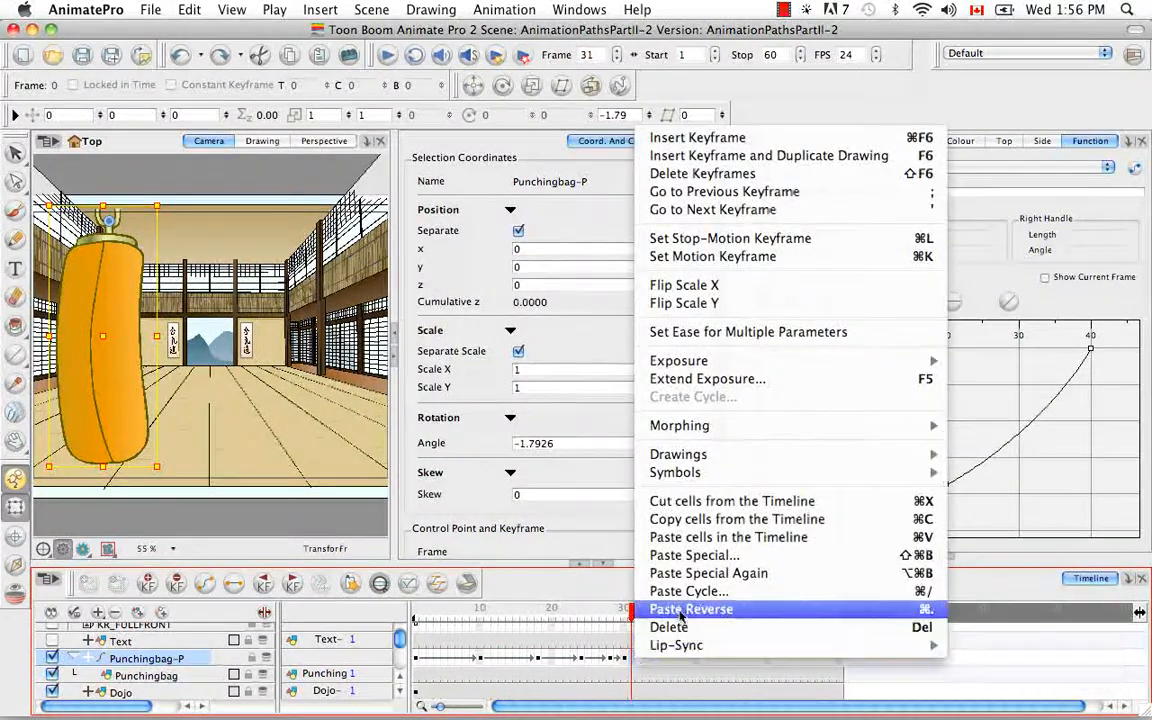
pyautogui.click(692, 555)
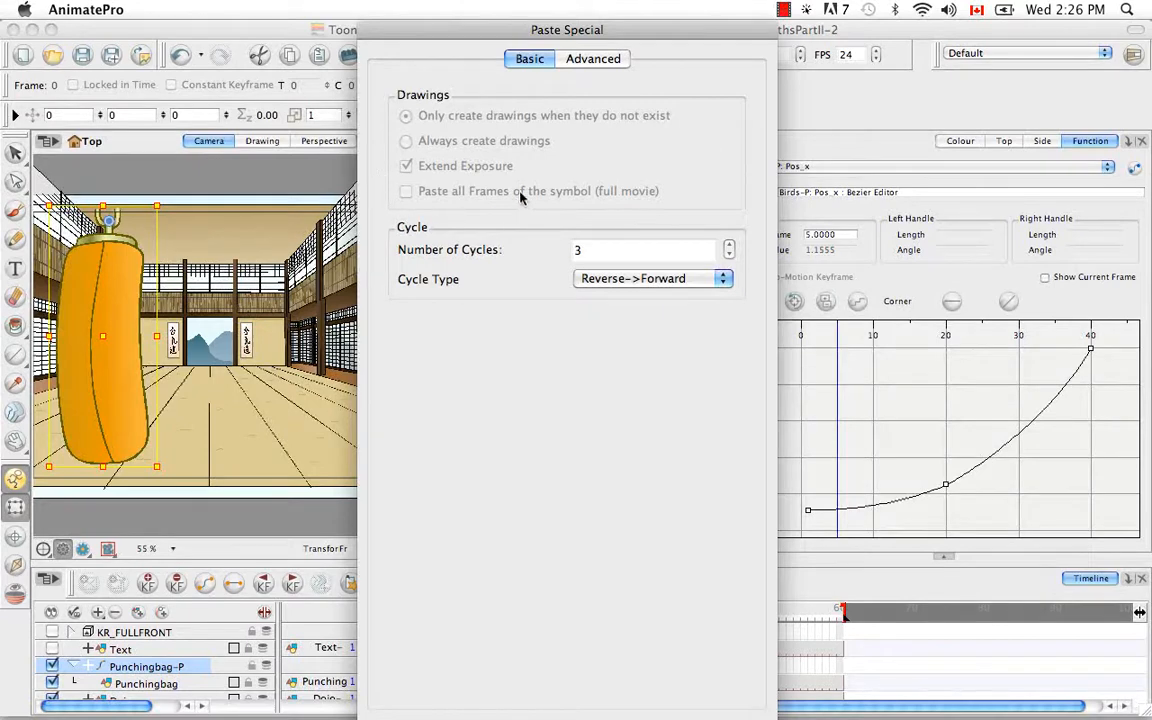
pyautogui.click(600, 61)
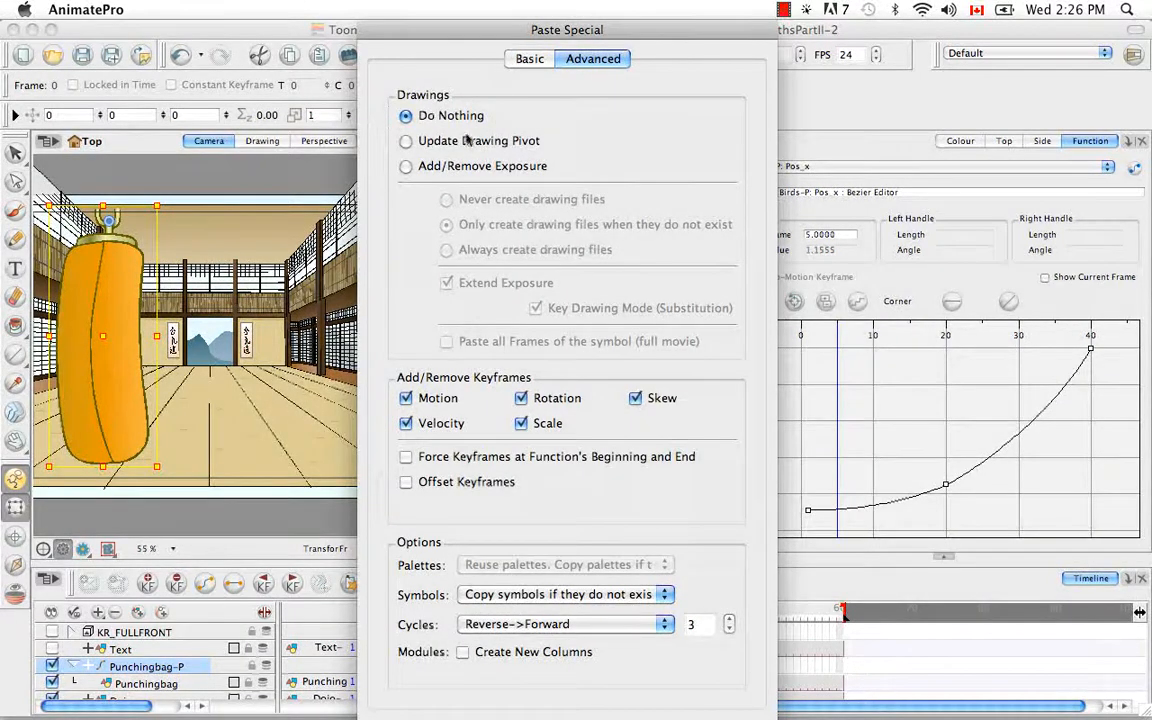
pyautogui.click(406, 167)
pyautogui.click(530, 58)
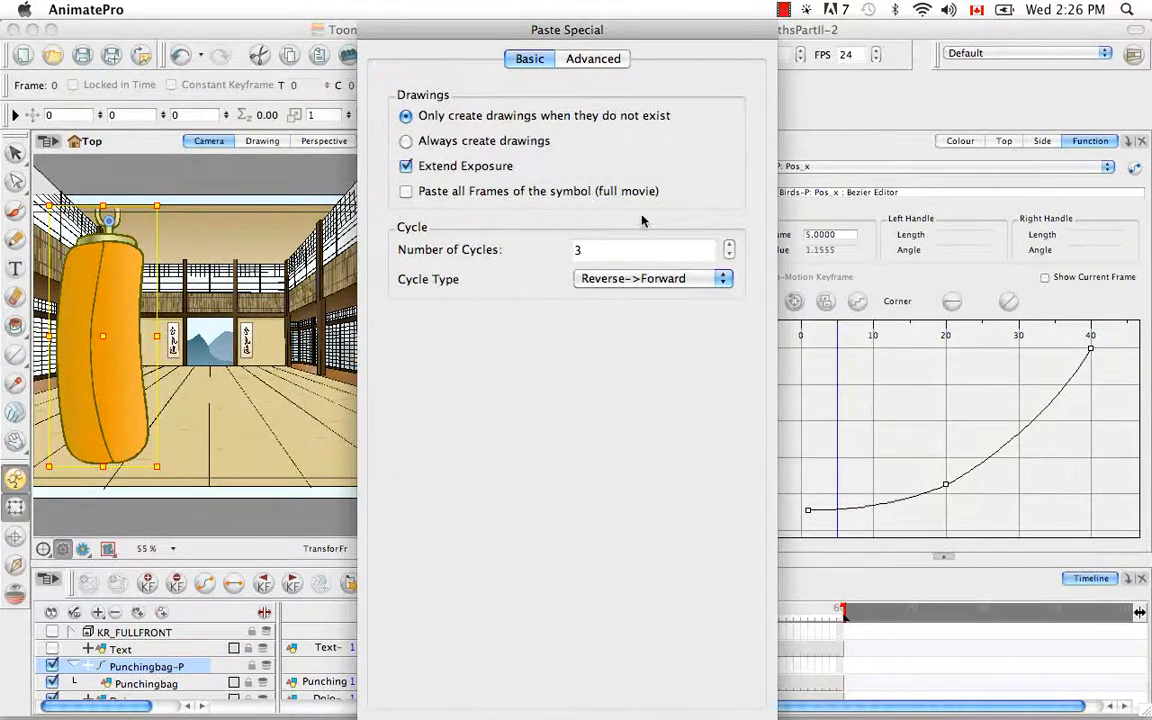
pyautogui.click(600, 58)
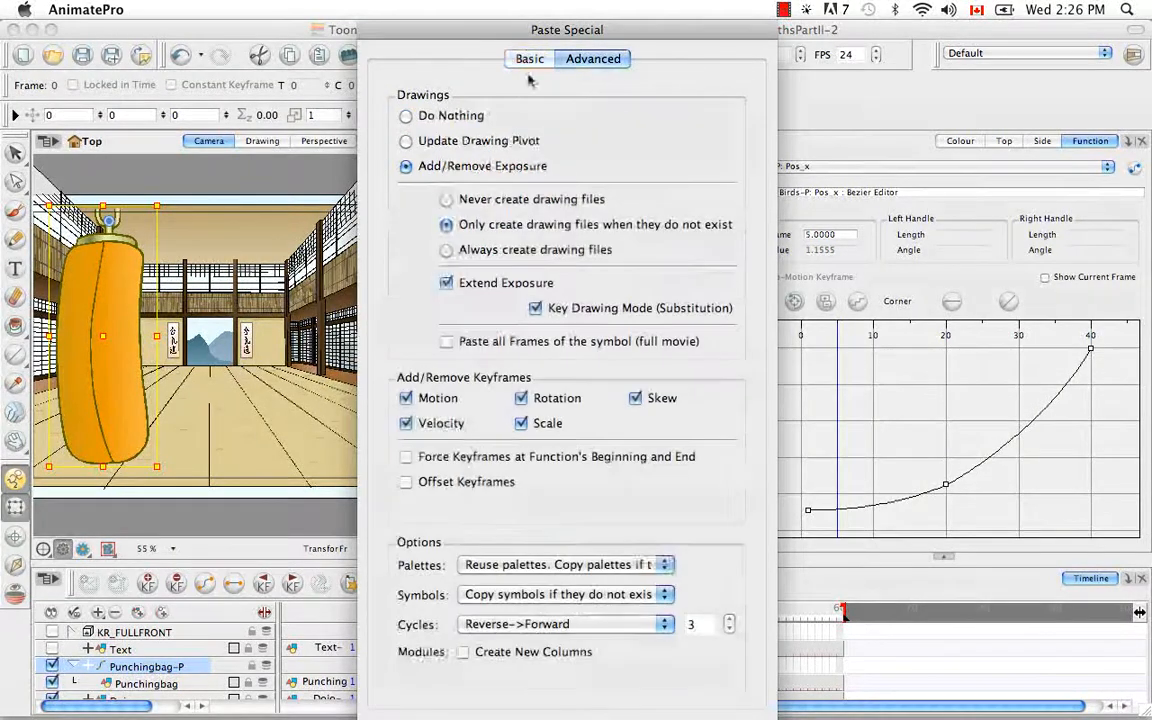
pyautogui.click(405, 116)
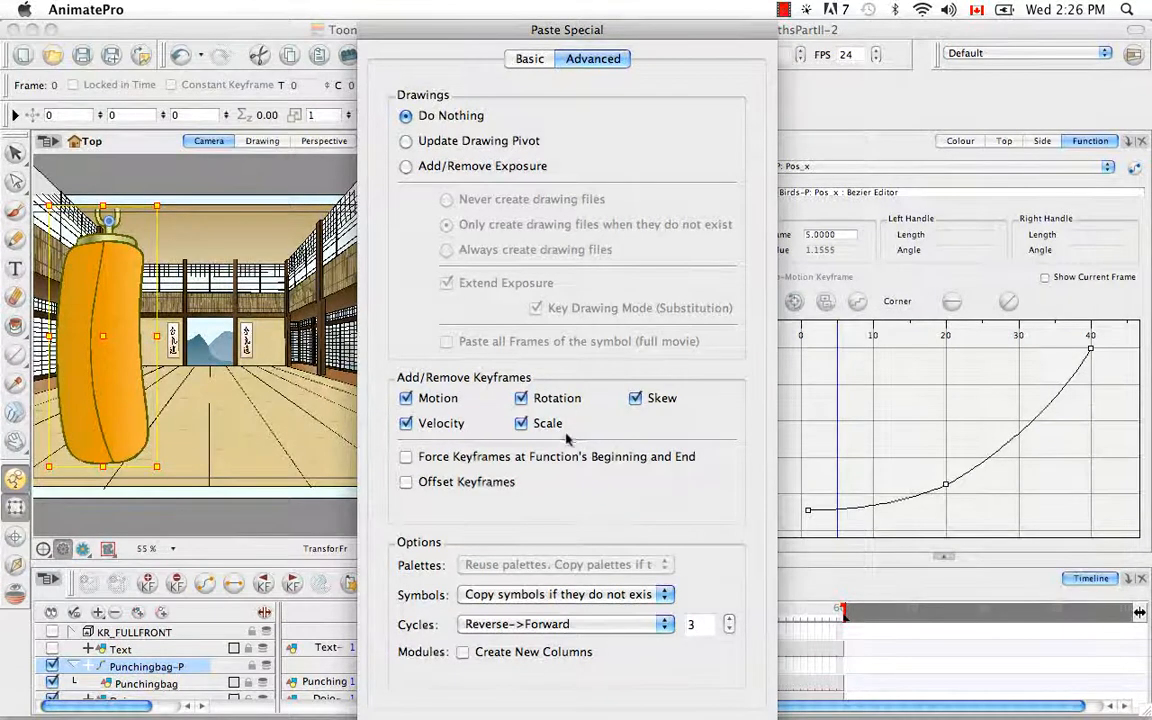
# Exclude Scale and Skew keyframes, paste 3 Reverse->Forward cycles, and extend the scene's end to frame 95
pyautogui.click(521, 423)
pyautogui.click(635, 398)
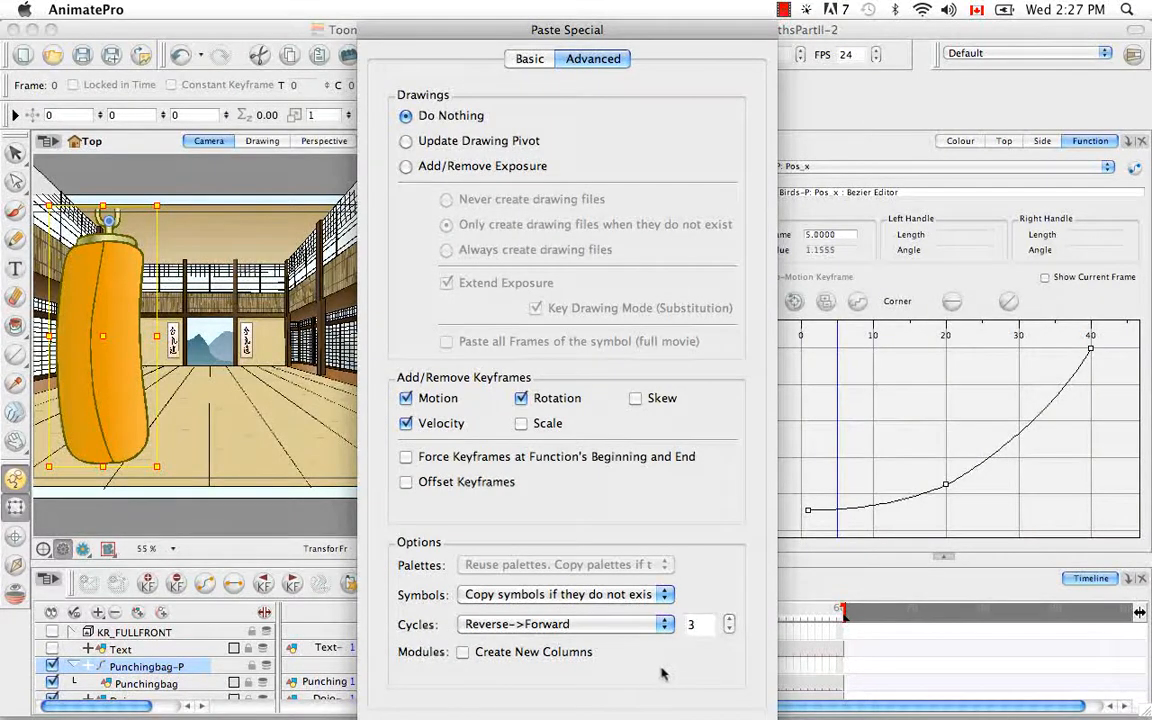
pyautogui.press('Return')
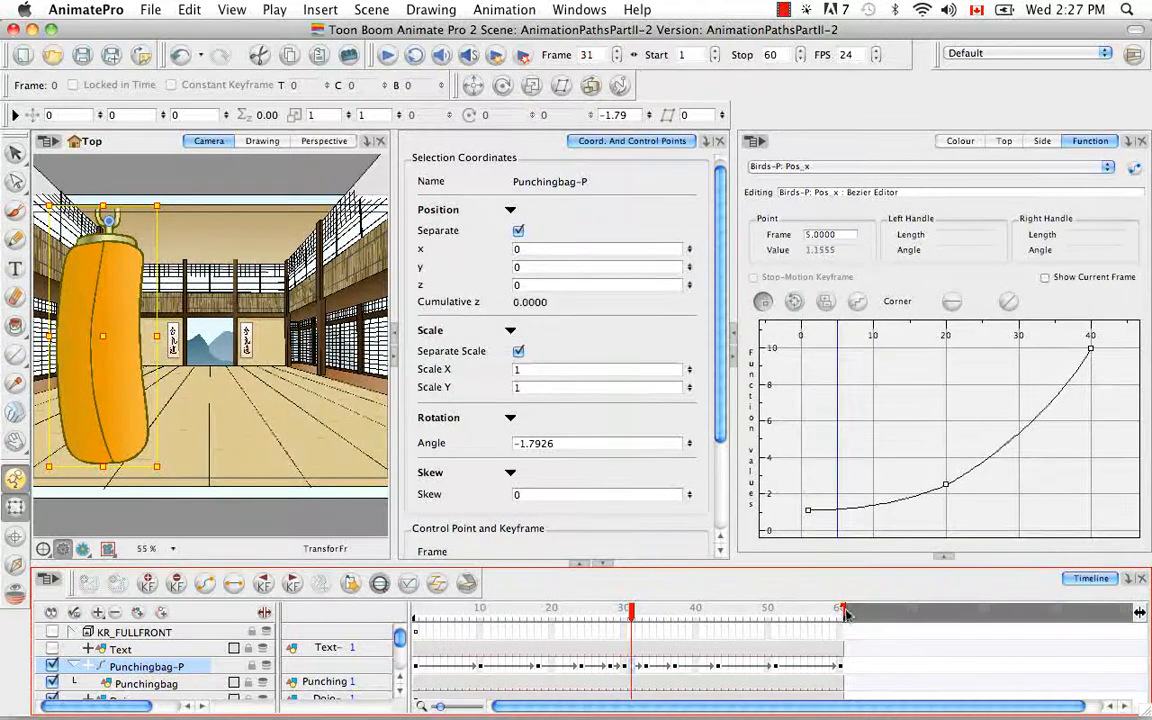
pyautogui.moveTo(846, 611); pyautogui.dragTo(1098, 647)
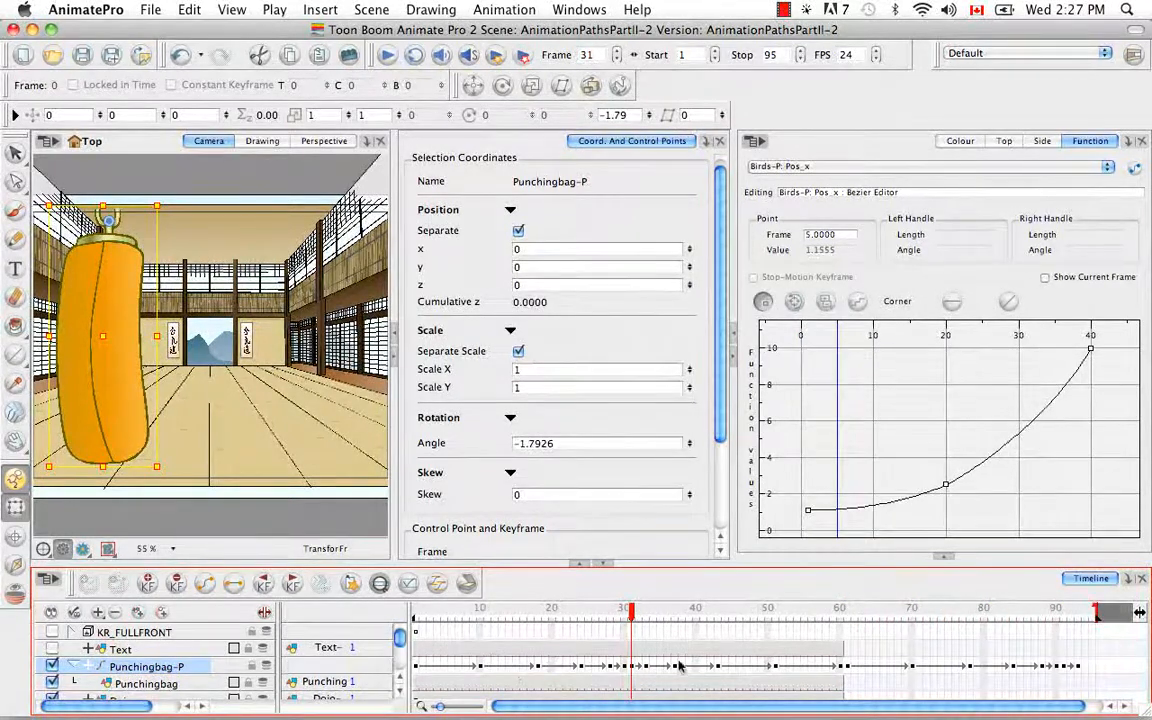
# Extend the scene's end to frame 119 to make room for the pasted punching bag cycles
pyautogui.moveTo(1095, 615); pyautogui.dragTo(1125, 614)
pyautogui.moveTo(767, 712); pyautogui.dragTo(677, 711)
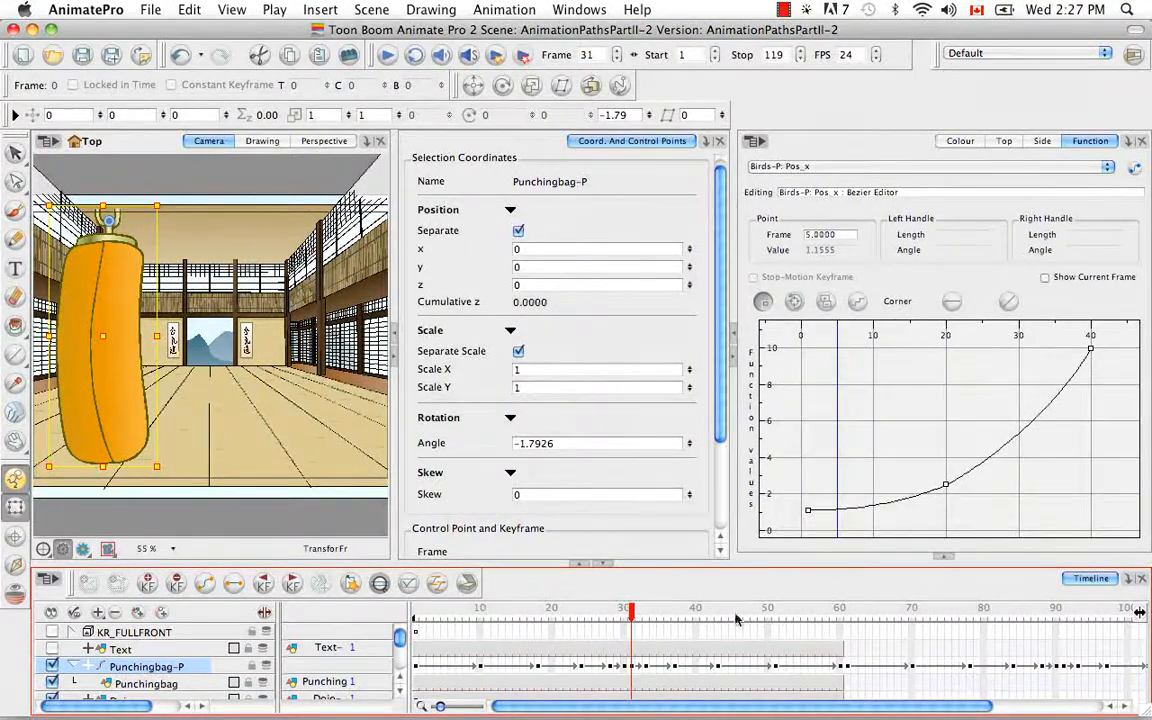
# Expand the Punchingbag-P layer's functions, examine the keyframes and curves of Scale x and Skew beyond frame 30, and collapse the layer
pyautogui.click(88, 667)
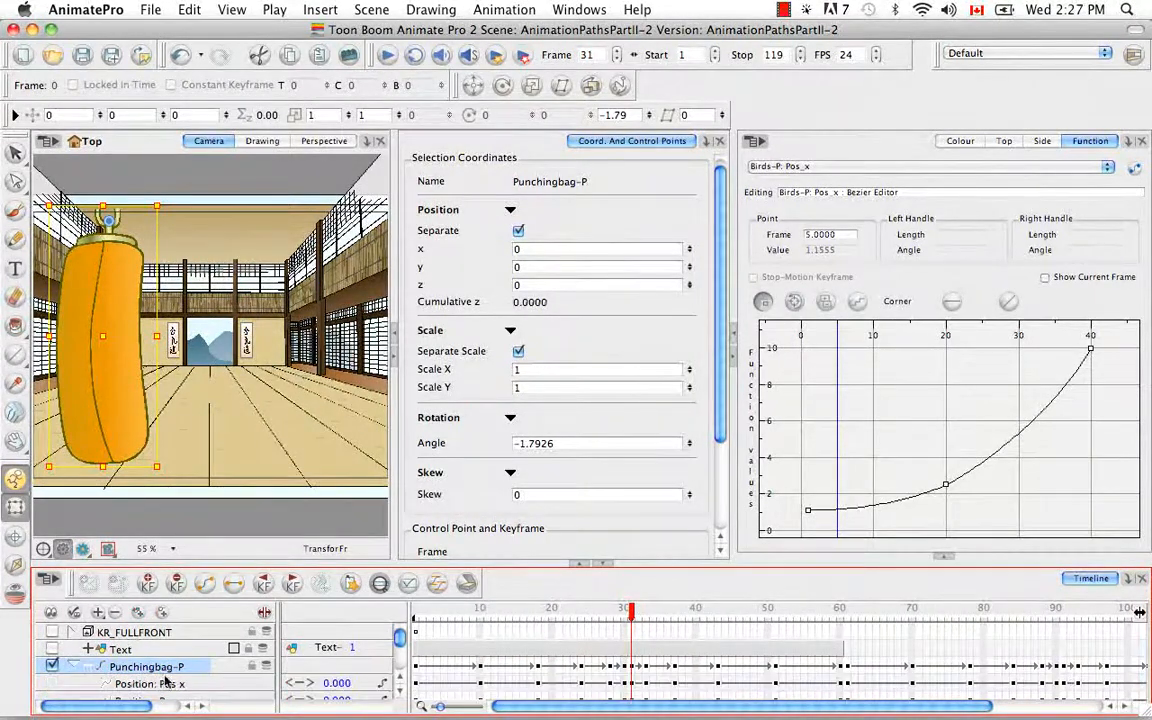
pyautogui.click(400, 692)
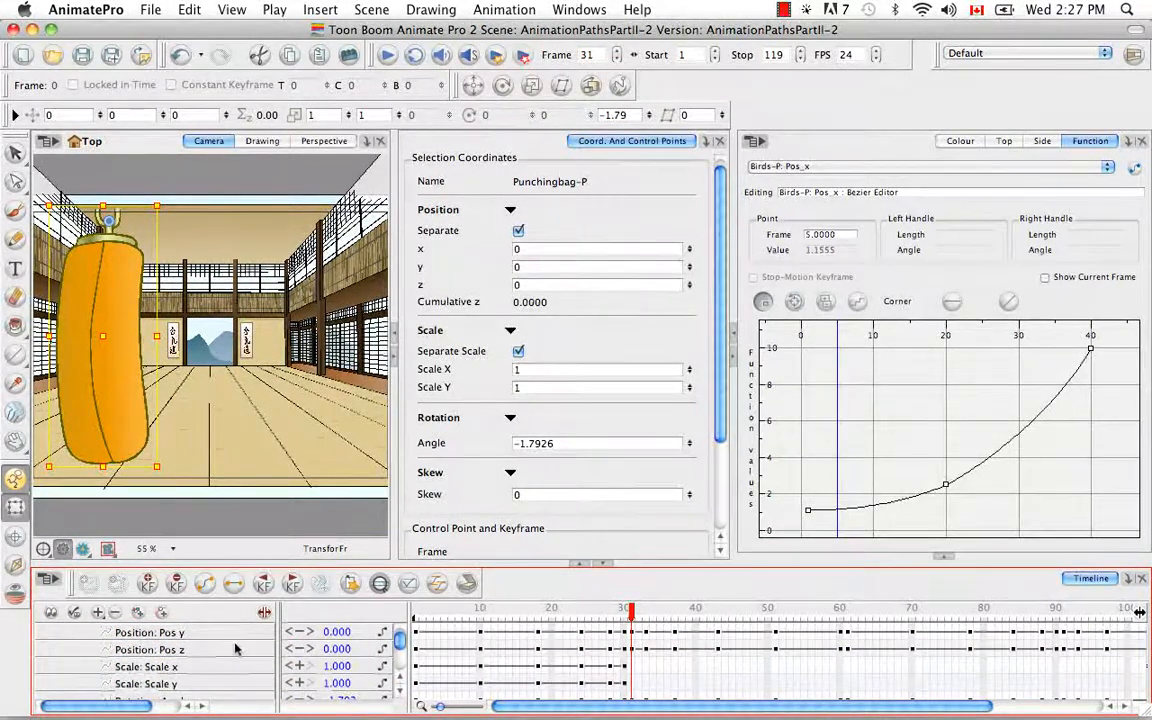
pyautogui.click(398, 699)
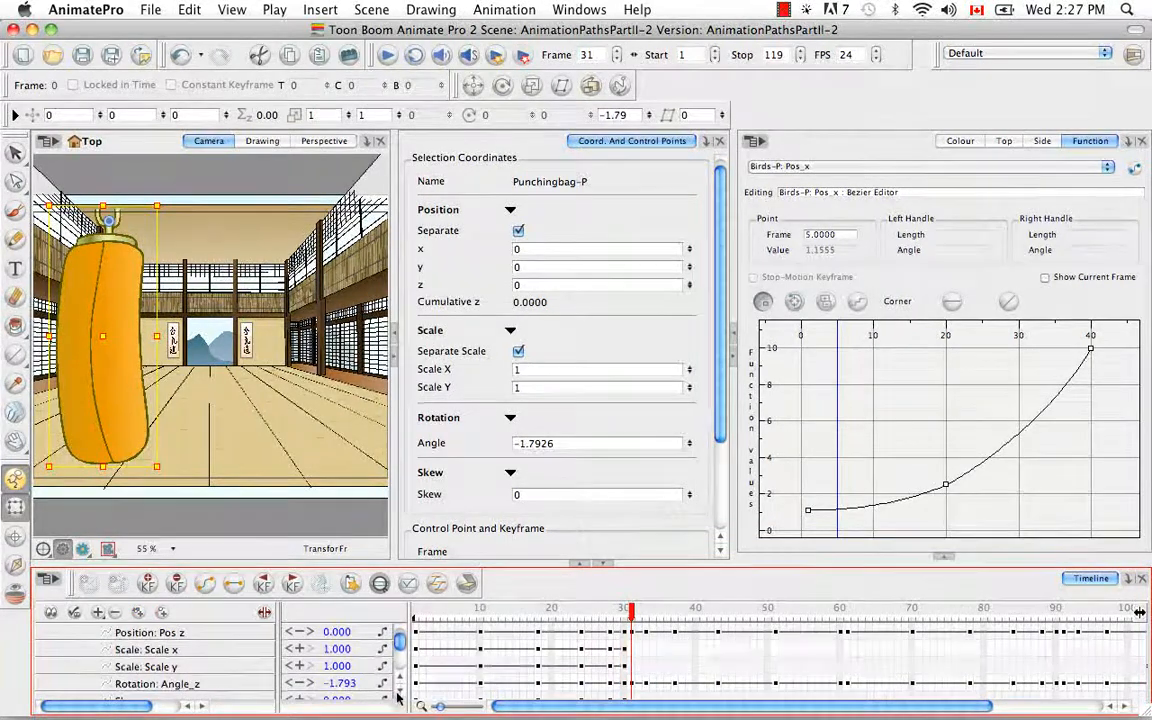
pyautogui.click(191, 650)
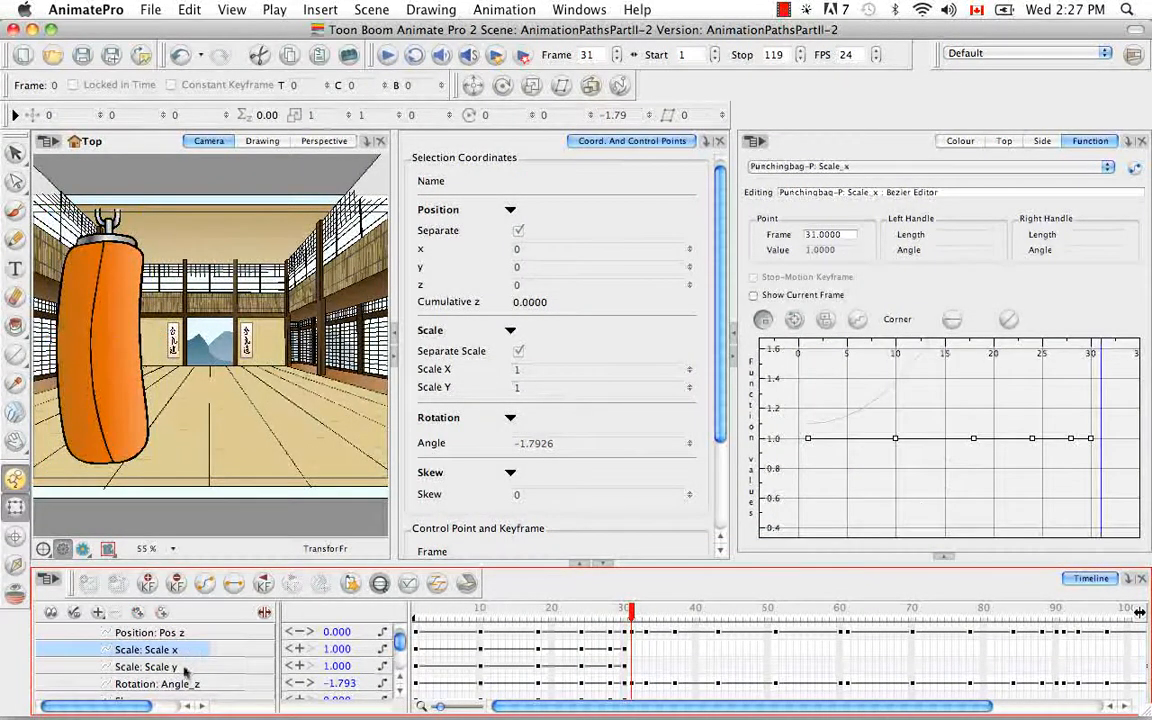
pyautogui.scroll(-1, 220, 675)
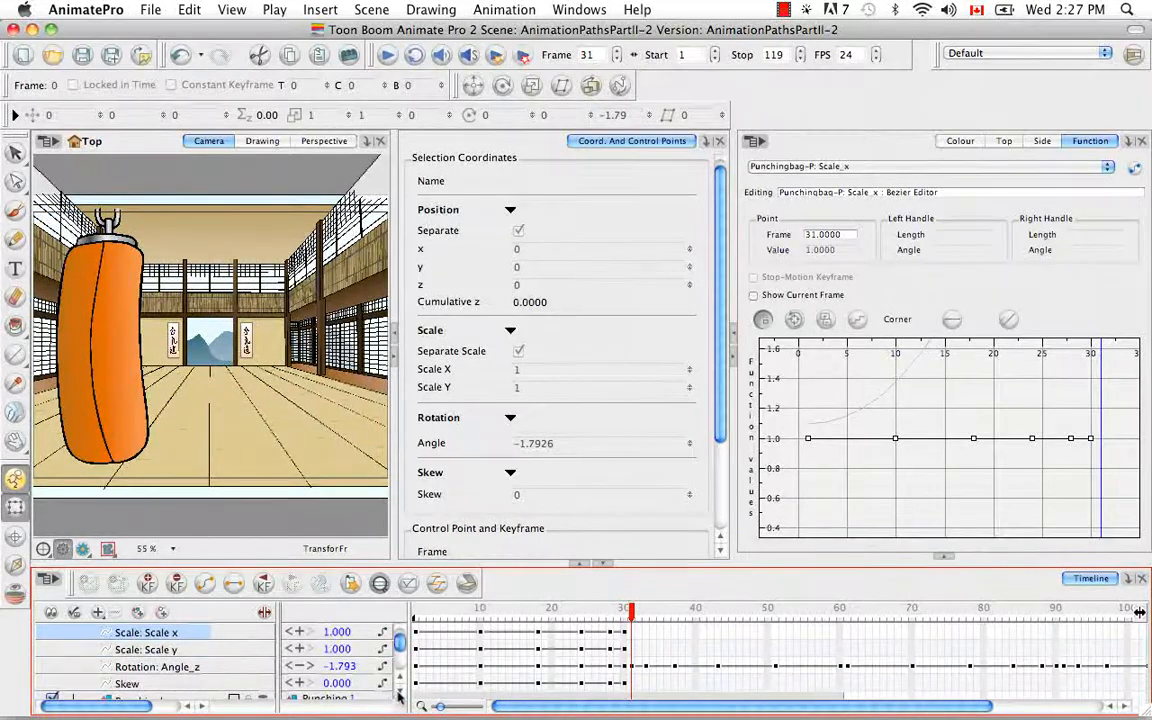
pyautogui.click(210, 684)
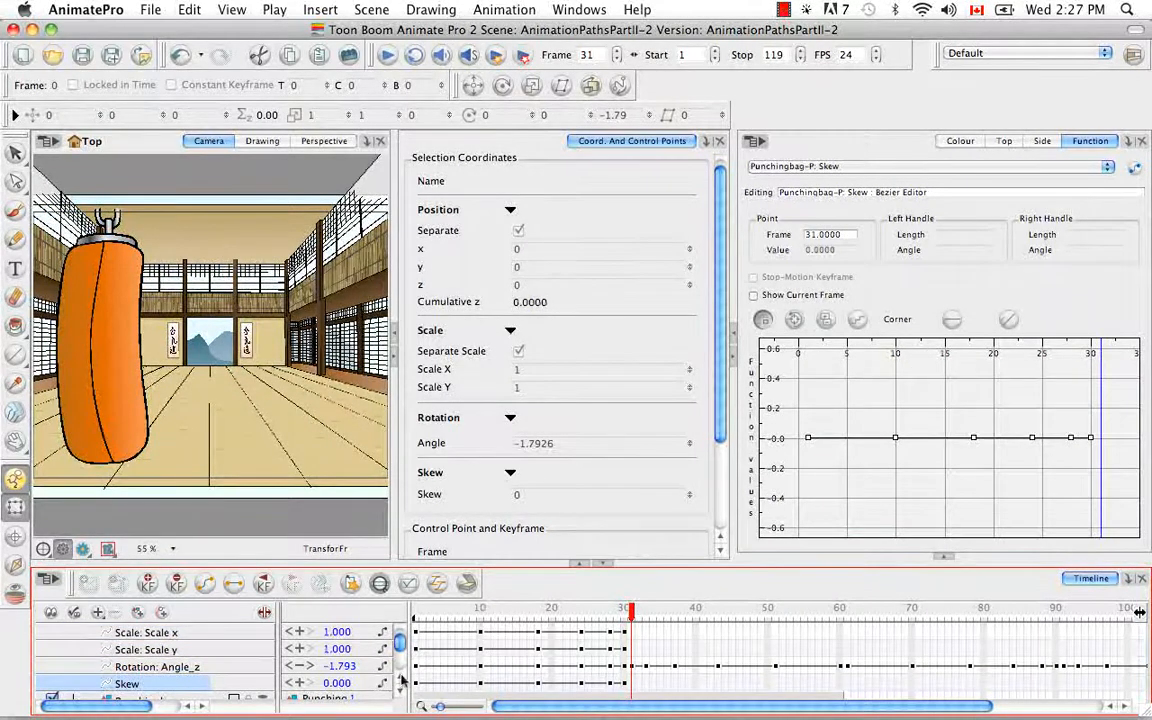
pyautogui.scroll(5, 402, 680)
pyautogui.click(89, 666)
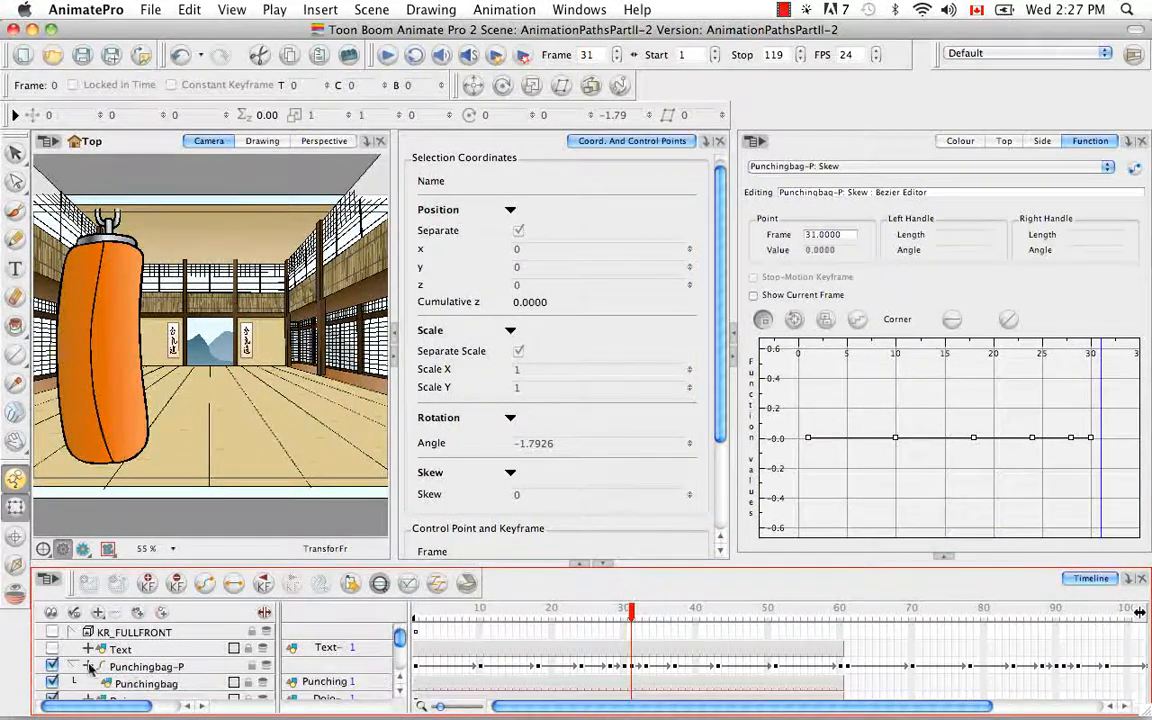